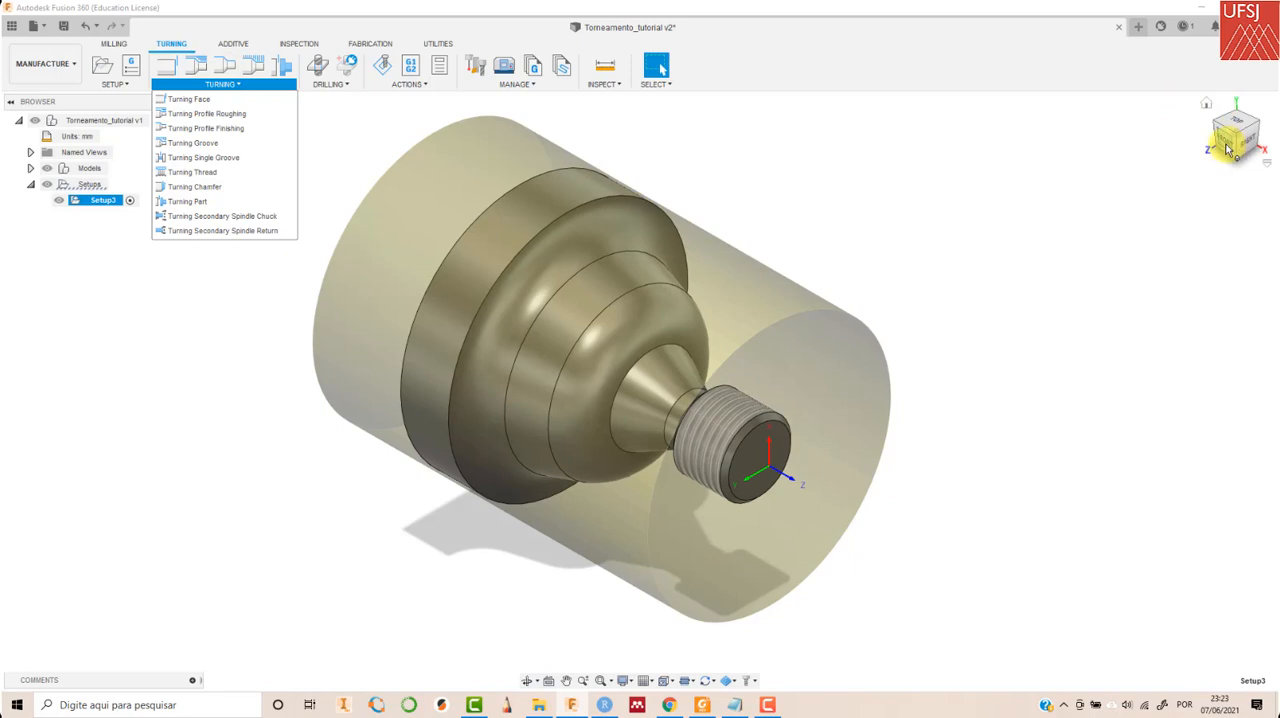
- Start a Turning Face operation using tool 1, CNMG120408, from the Torneamento tutorial library, with coolant disabled
click(1228, 138)
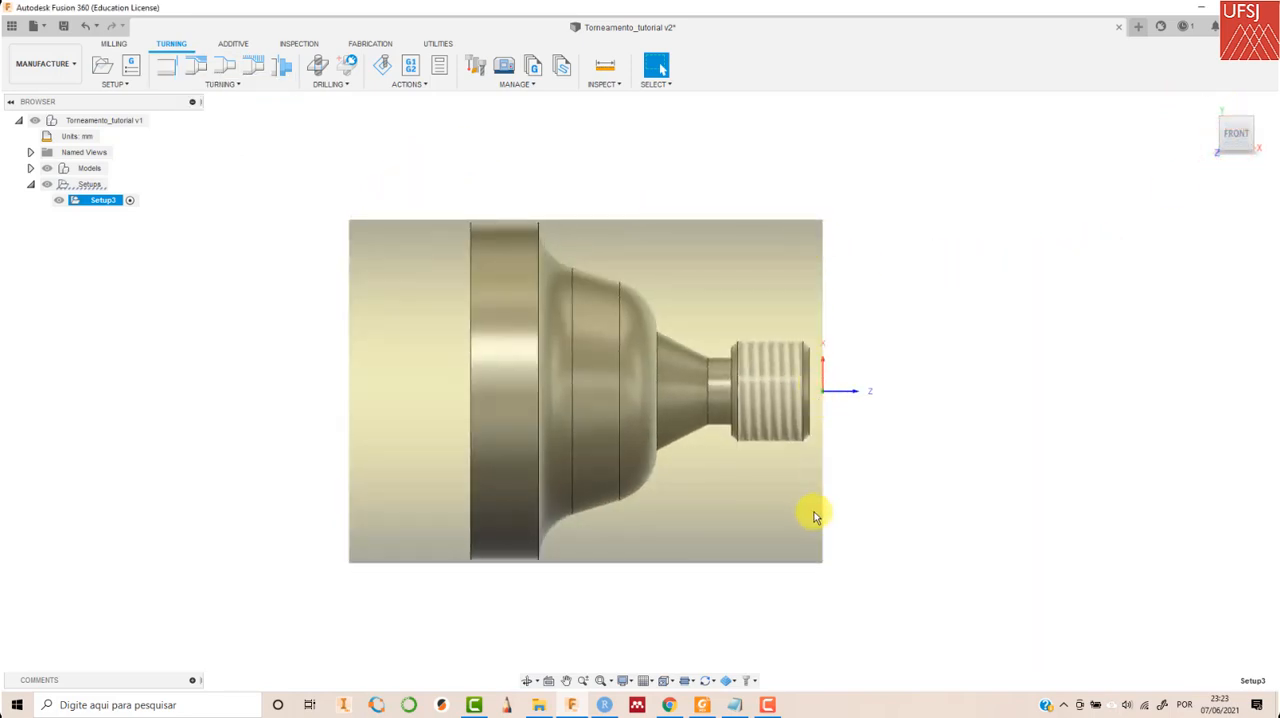
click(1206, 101)
click(236, 85)
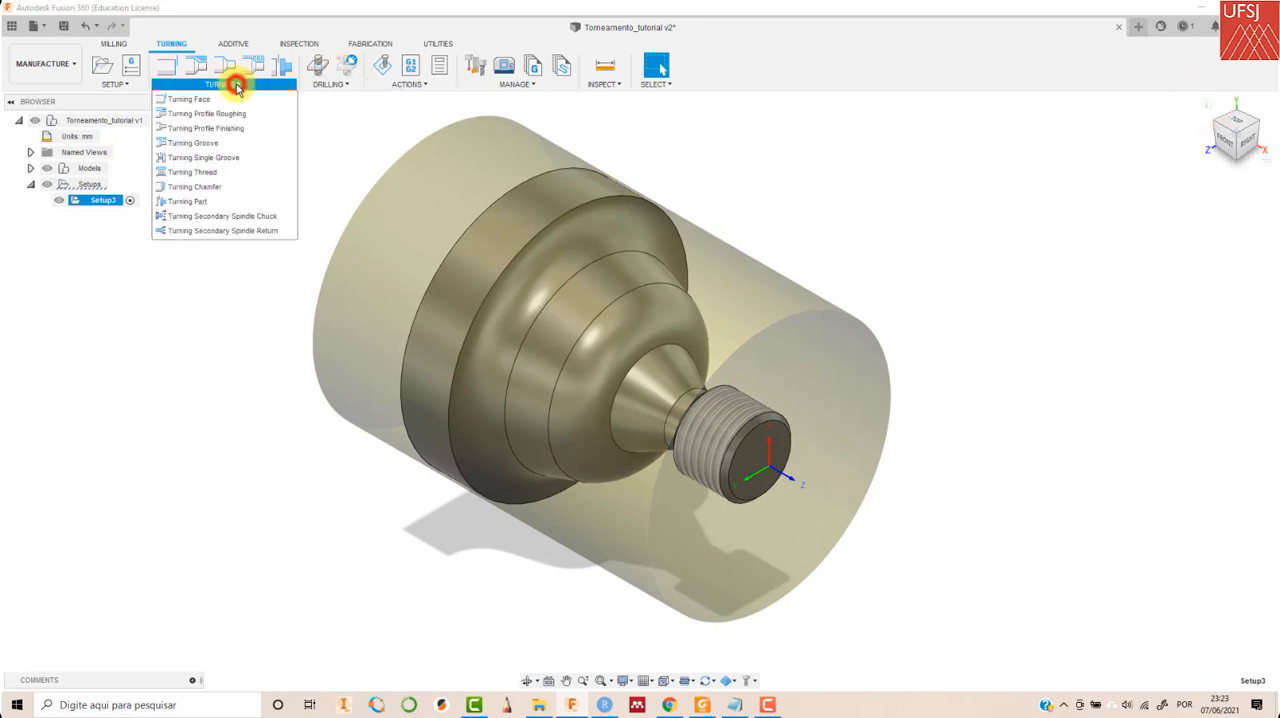
click(197, 98)
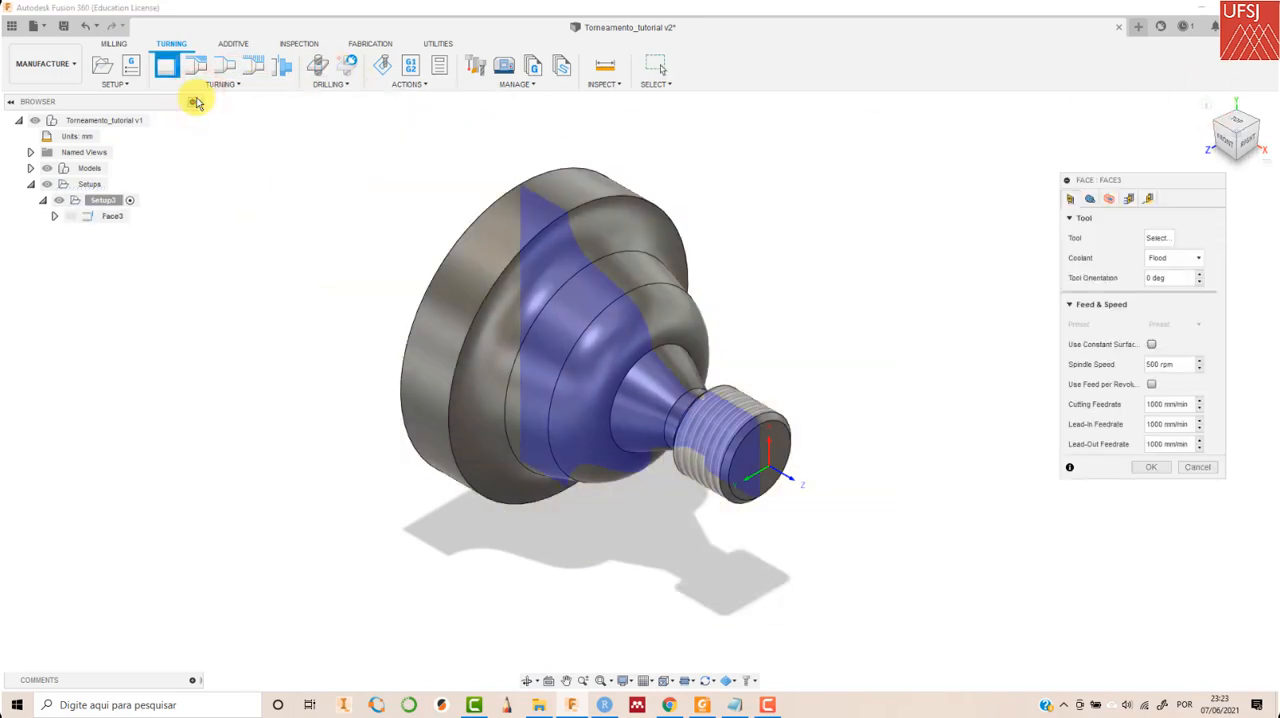
click(1157, 238)
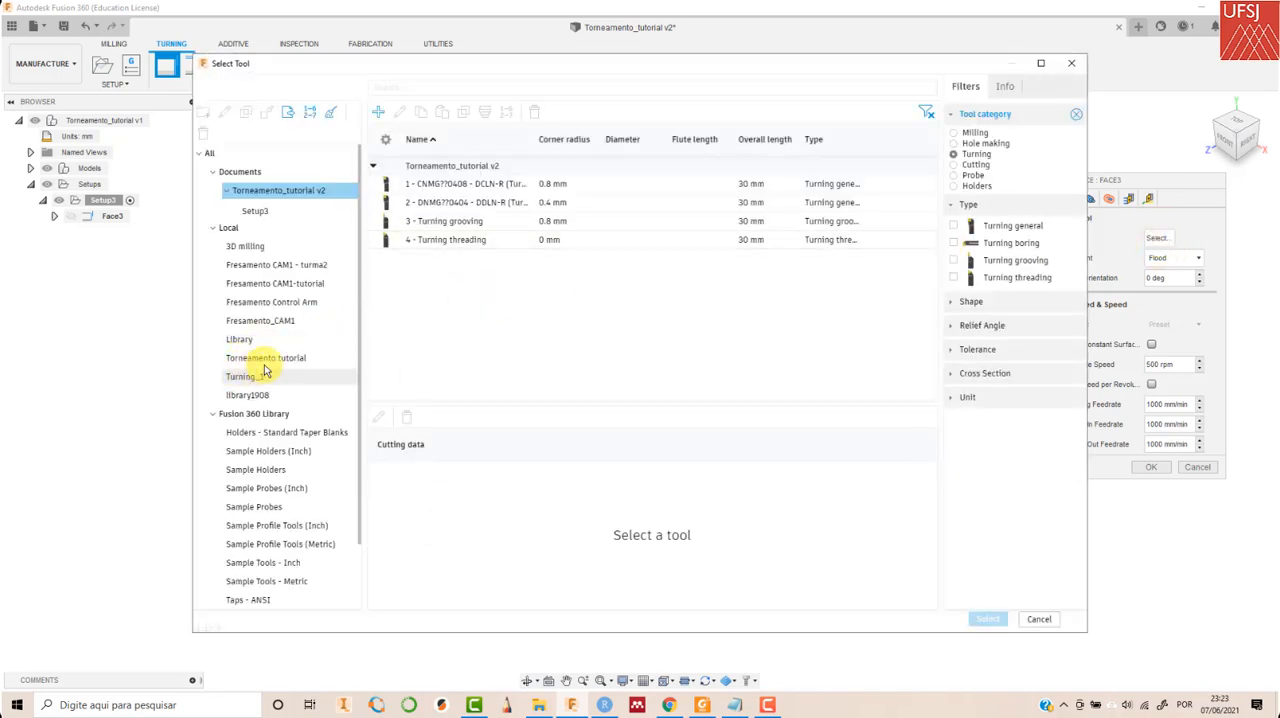
click(265, 358)
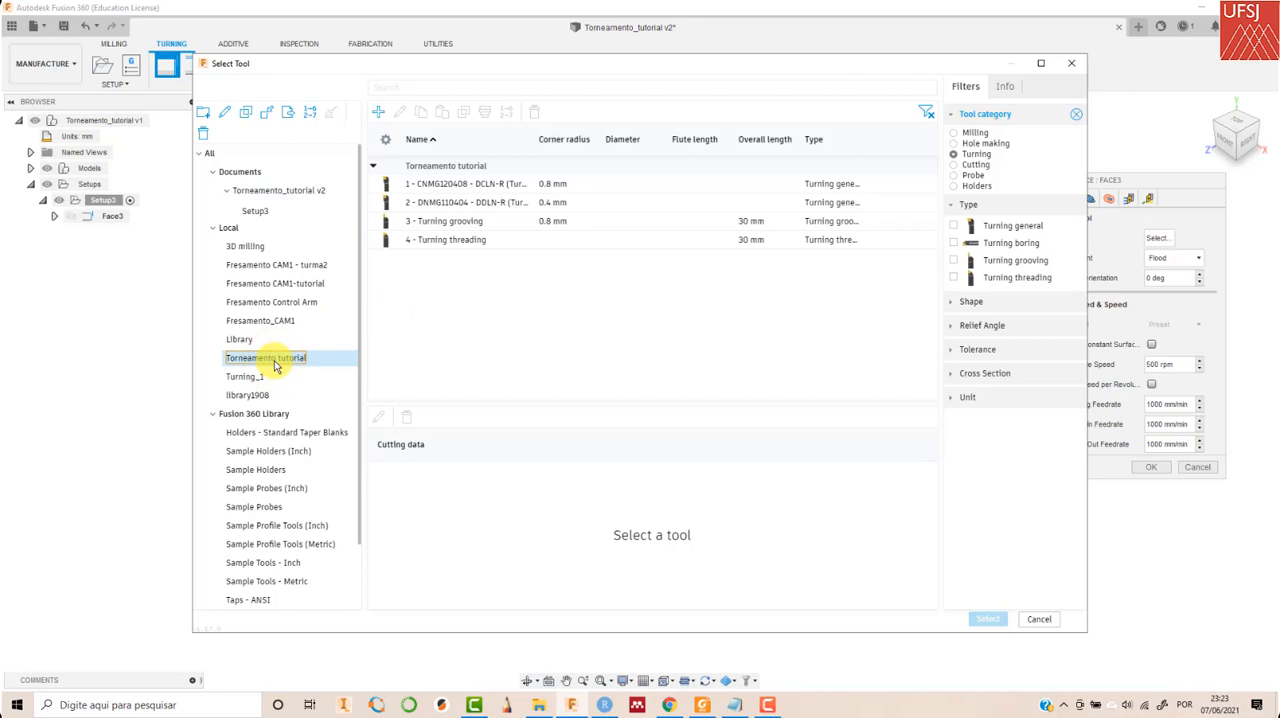
click(445, 187)
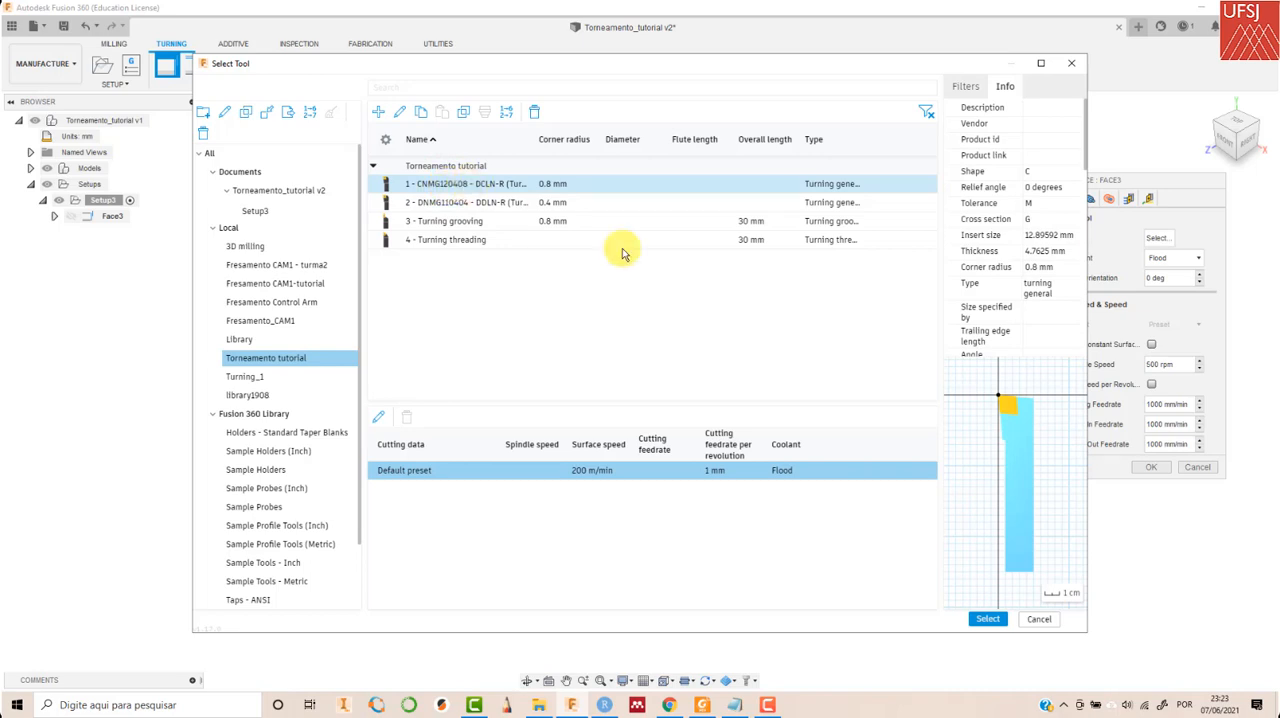
click(986, 619)
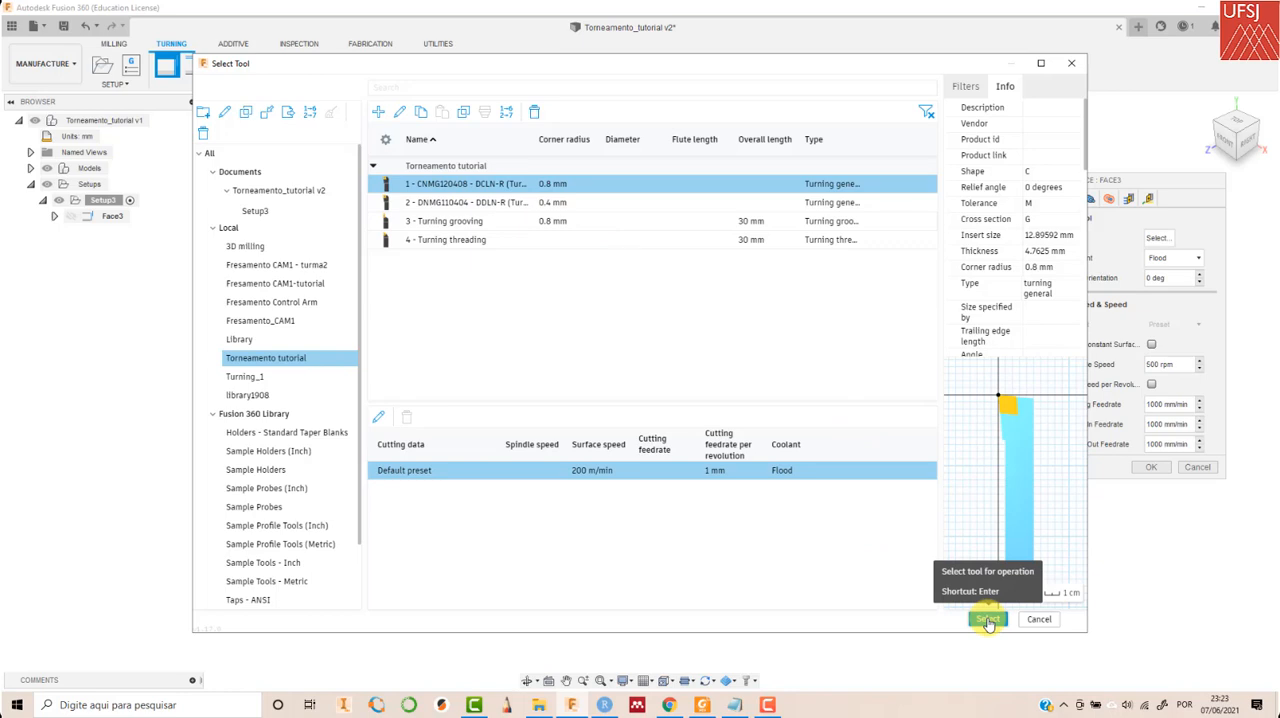
click(986, 619)
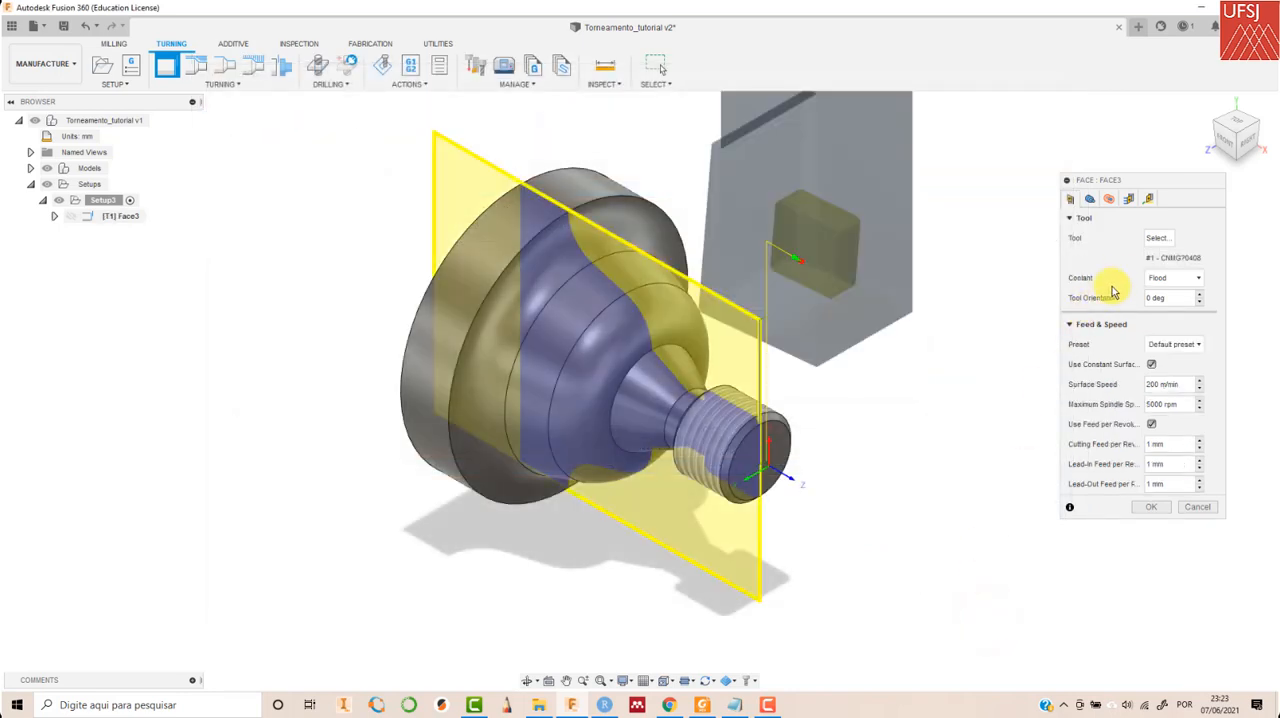
click(1164, 281)
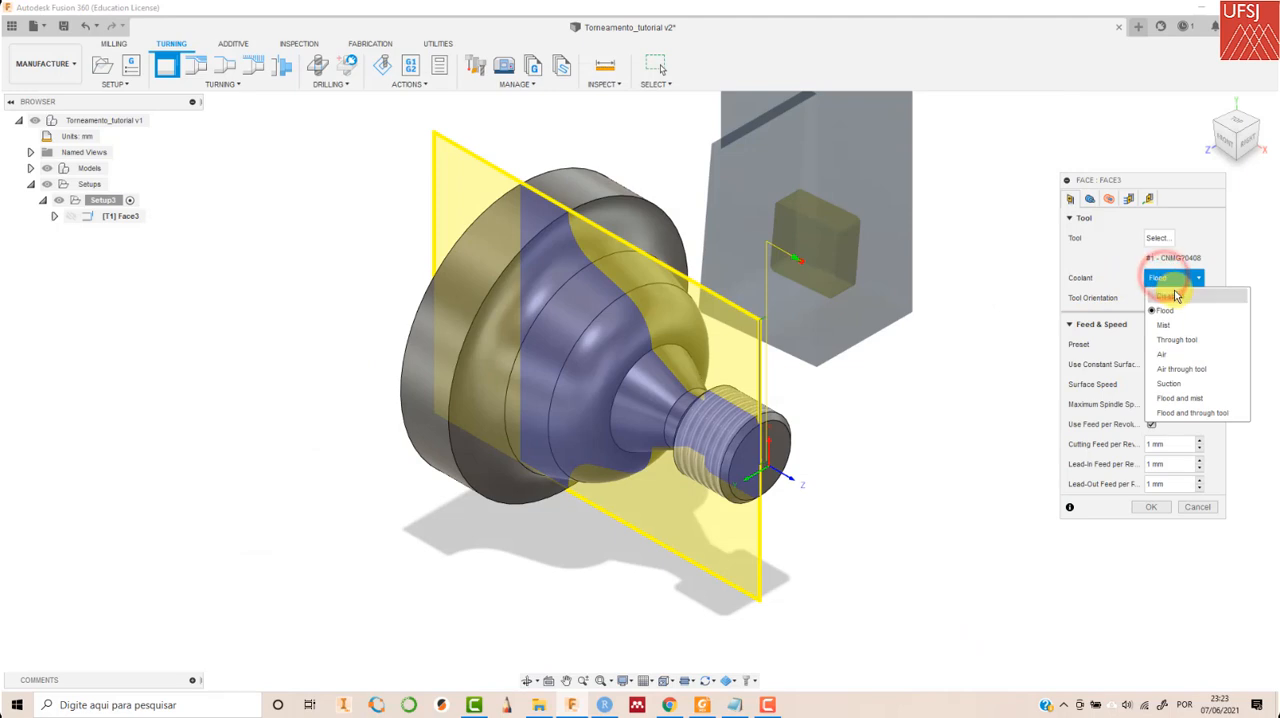
click(1190, 295)
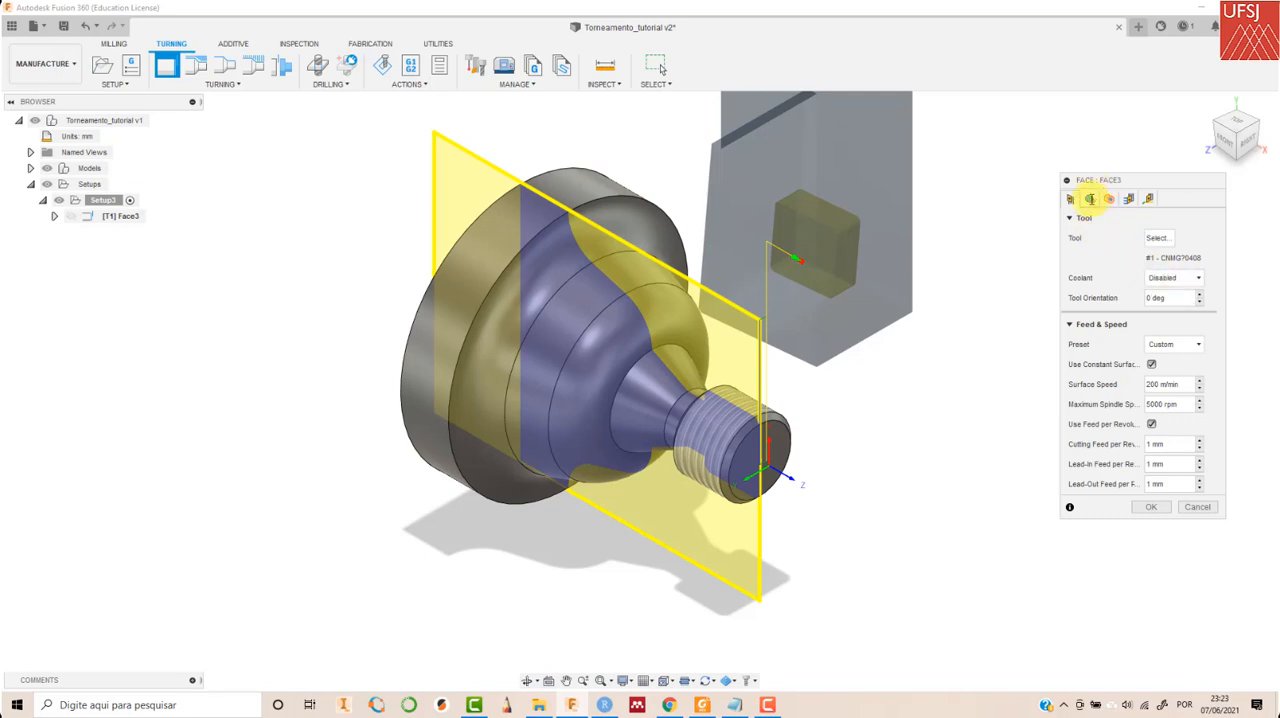
- Enable multiple passes with a calculated number of stepovers for the face operation and generate its toolpath
click(1090, 198)
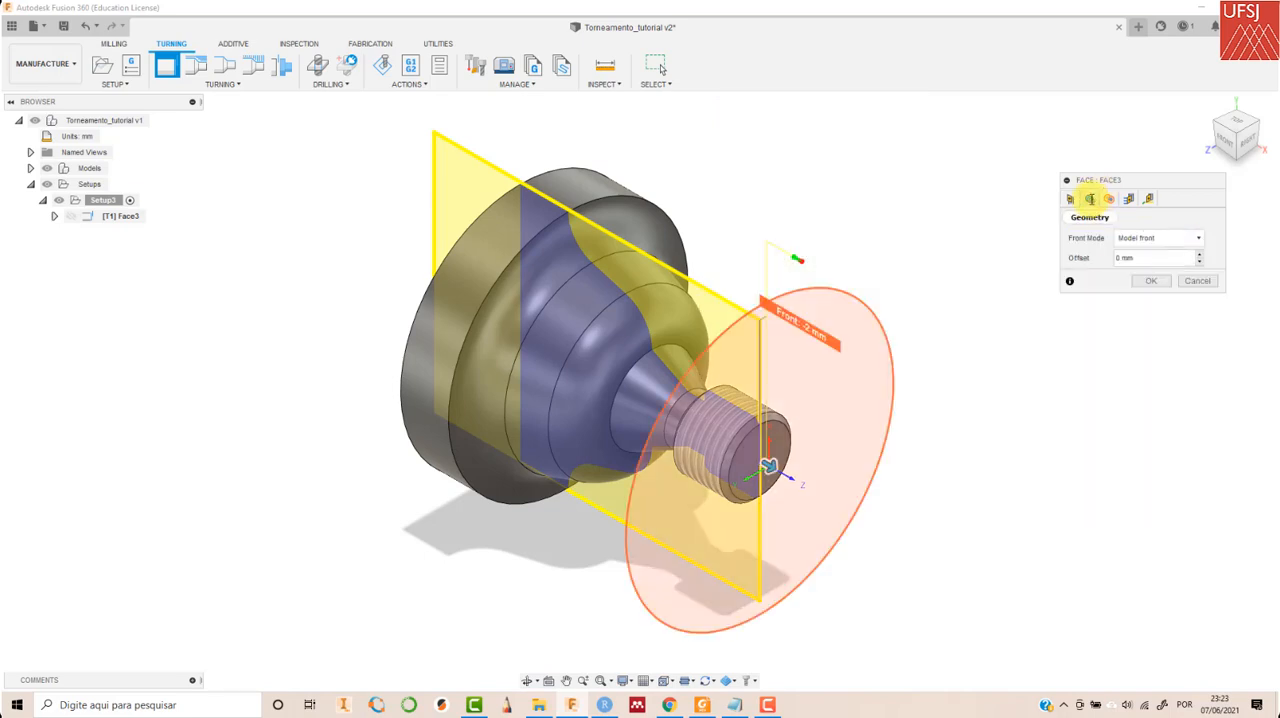
click(1225, 145)
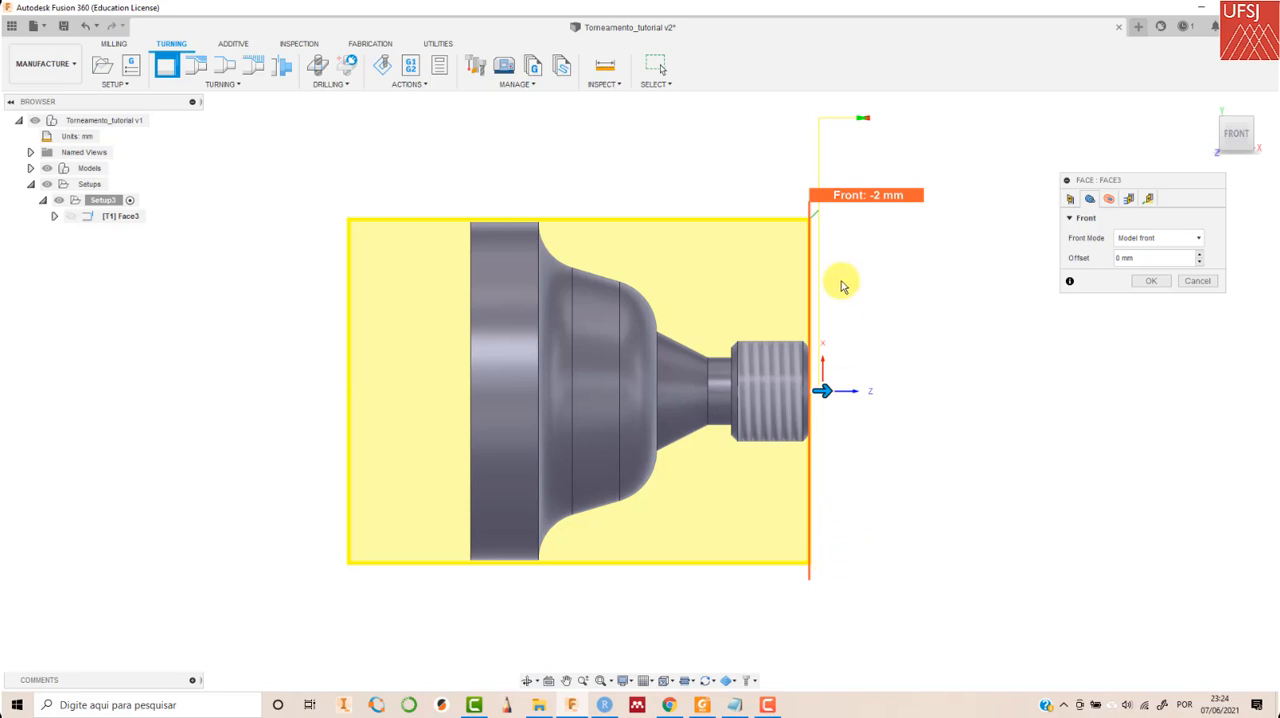
click(1109, 203)
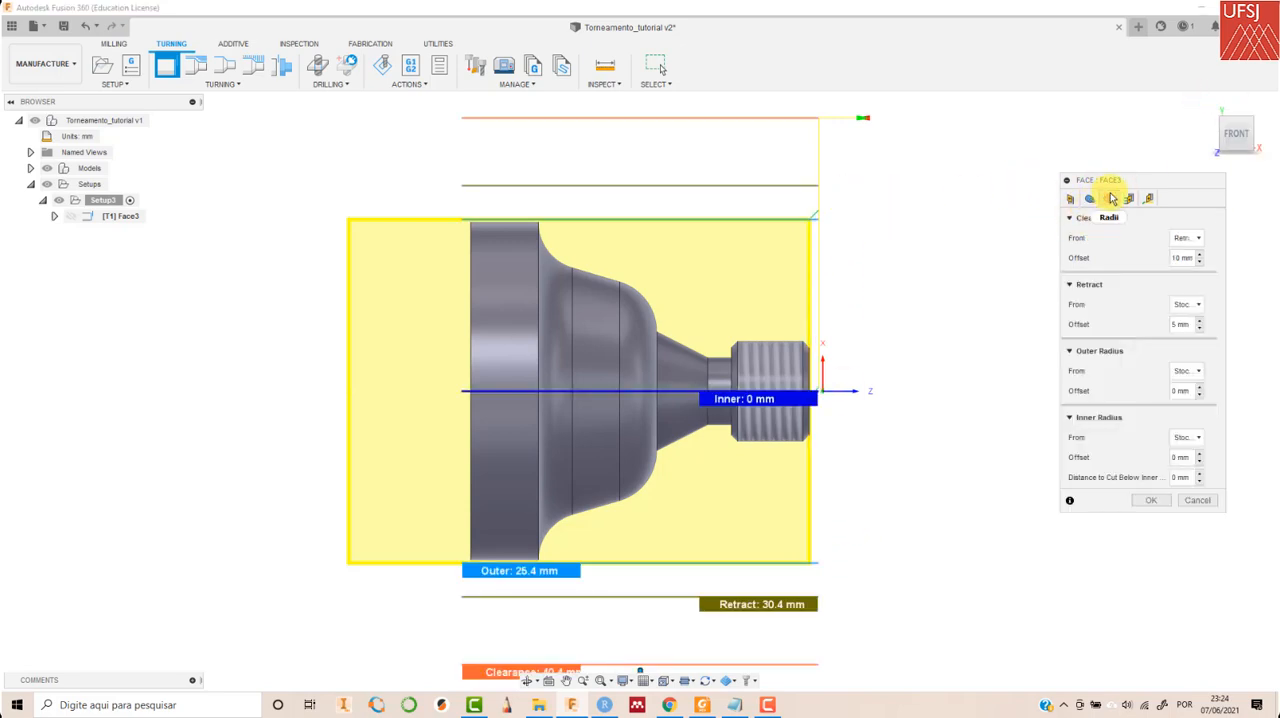
click(1208, 96)
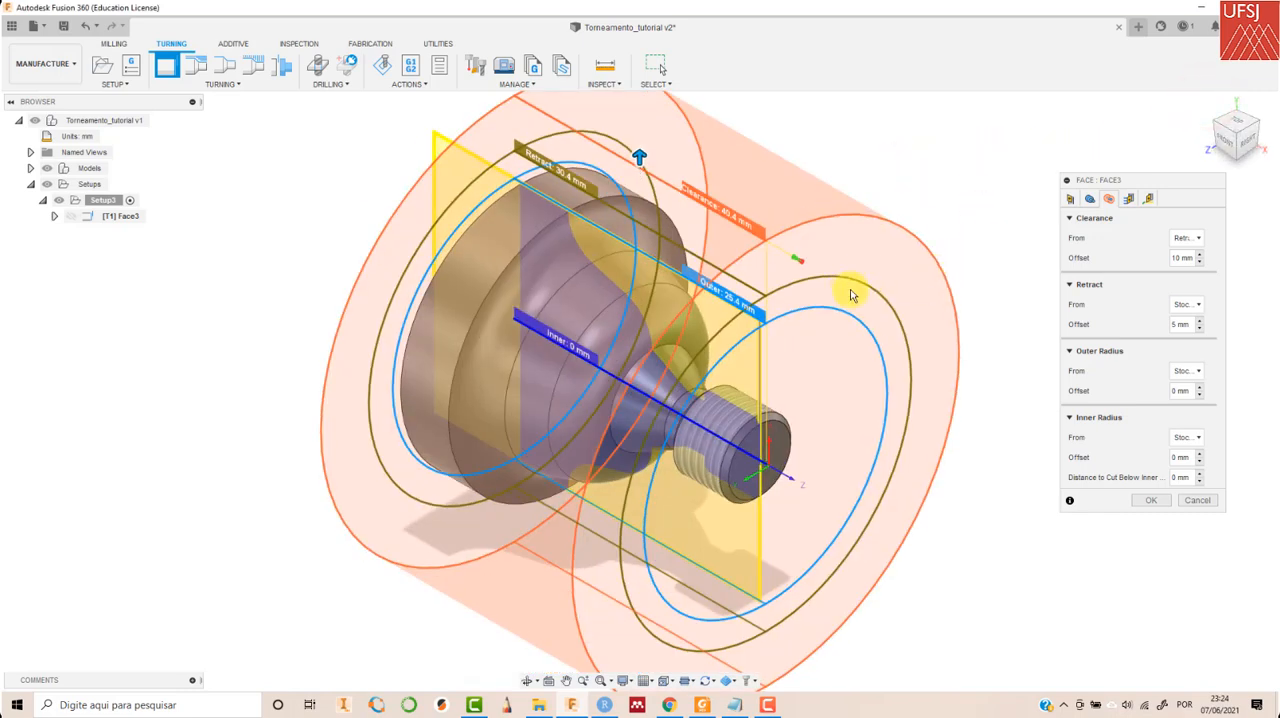
click(1228, 145)
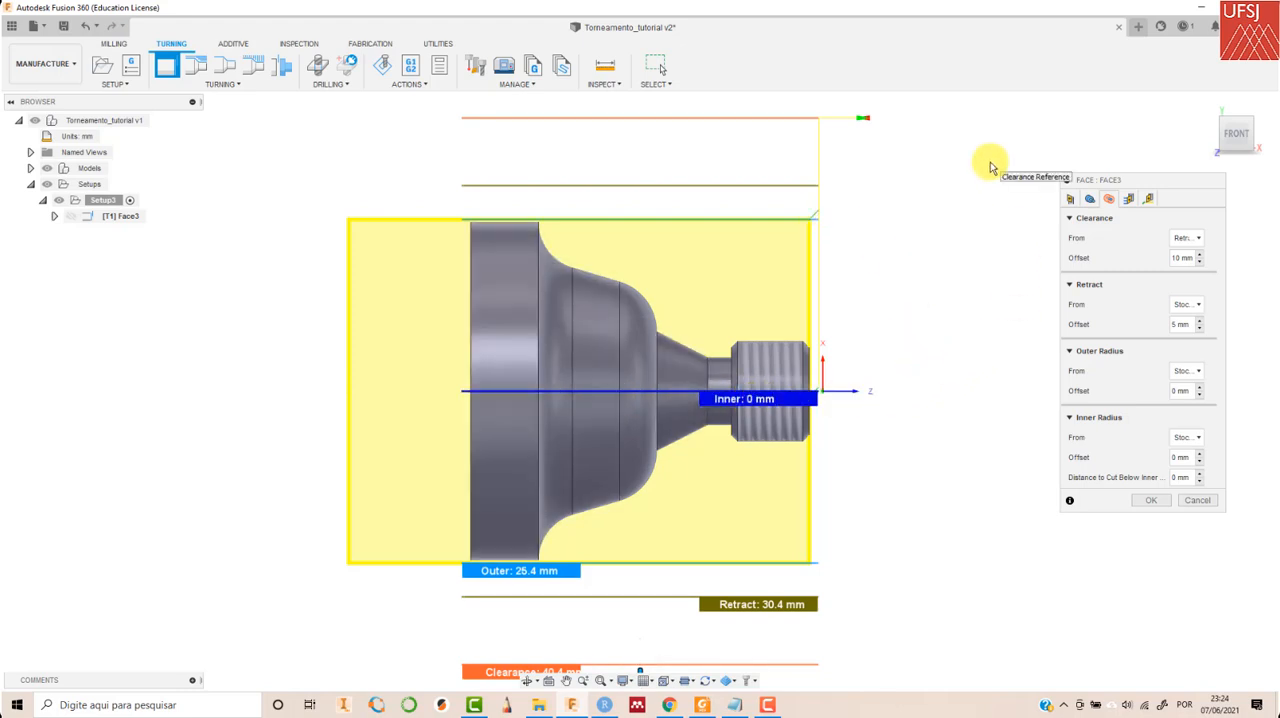
click(1130, 199)
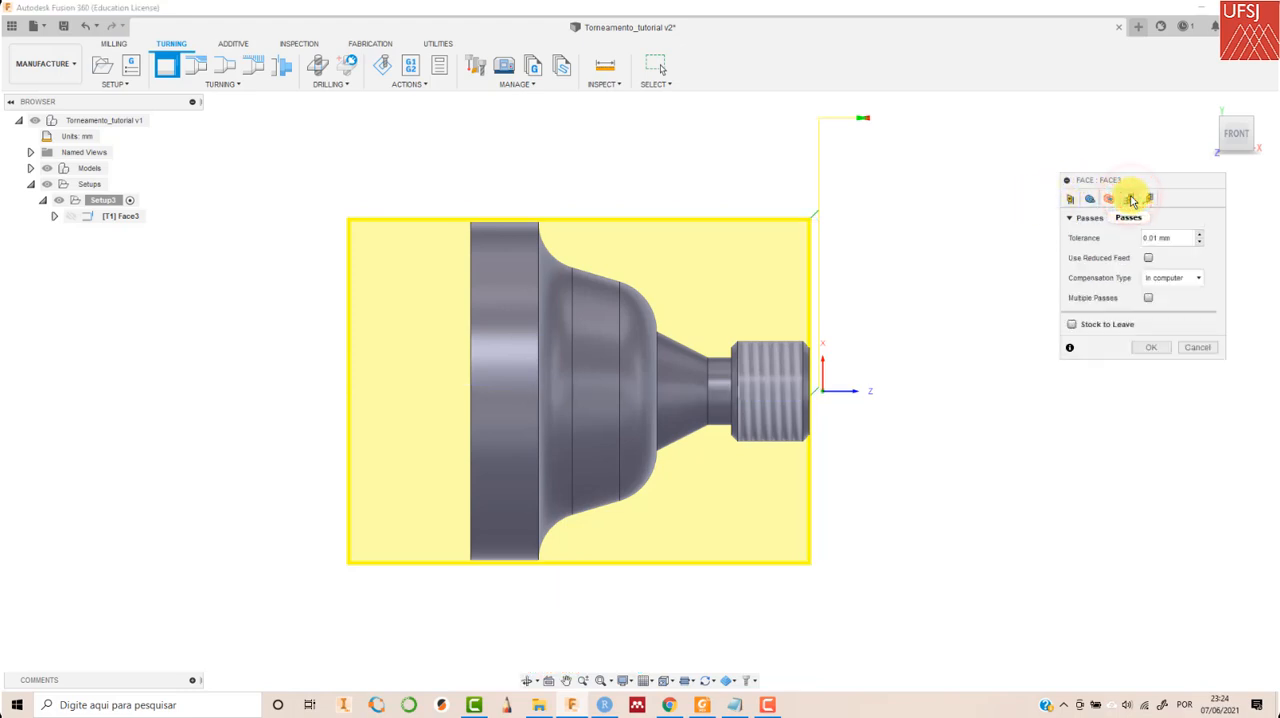
click(1148, 297)
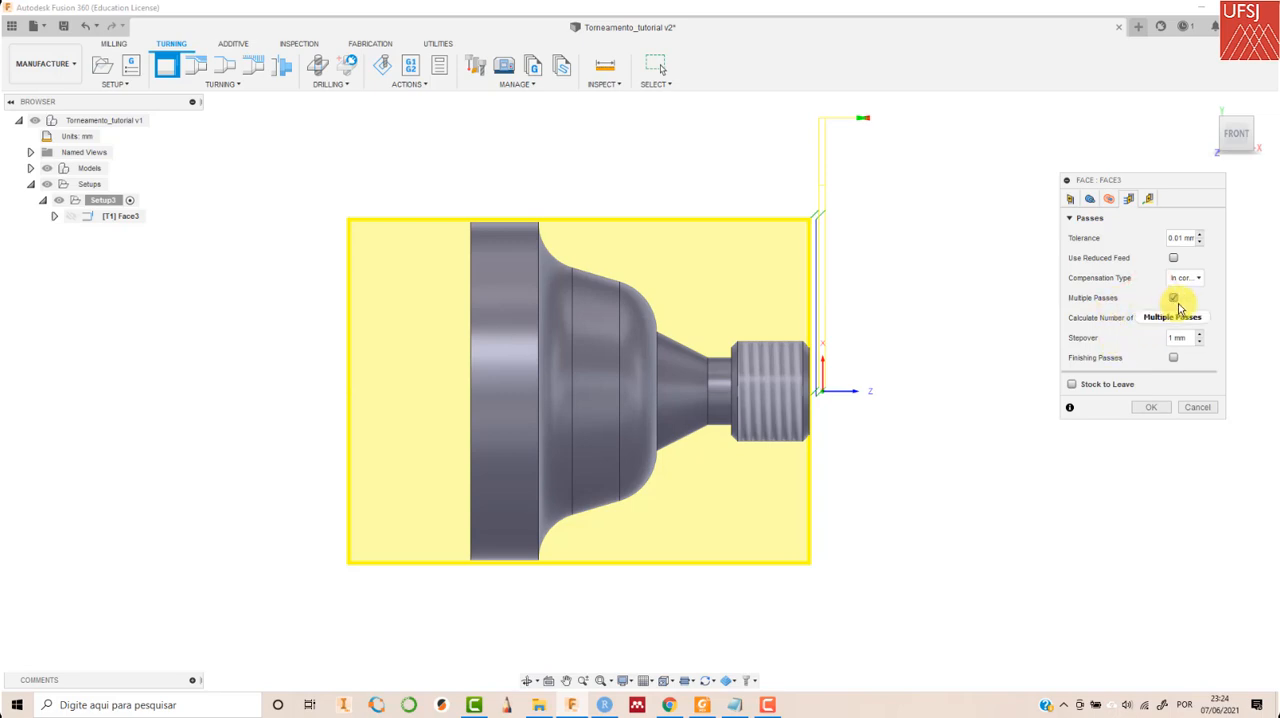
click(1173, 317)
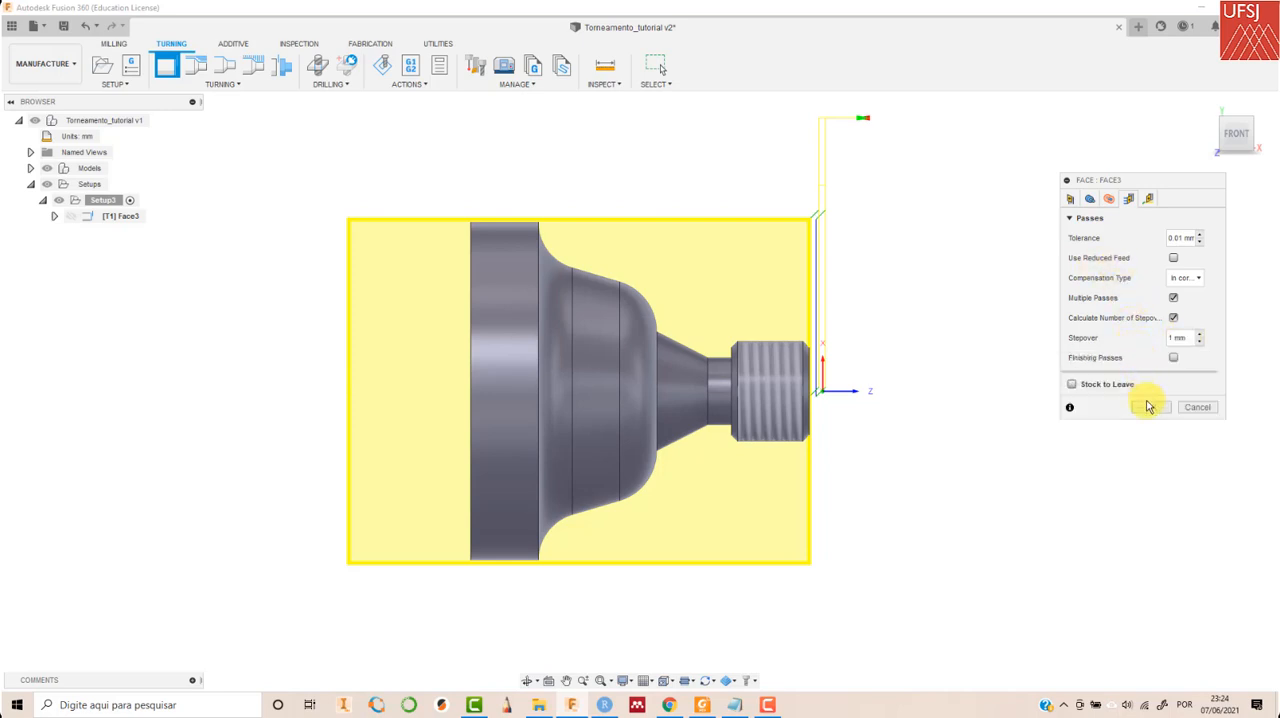
mouse_move(1072, 390)
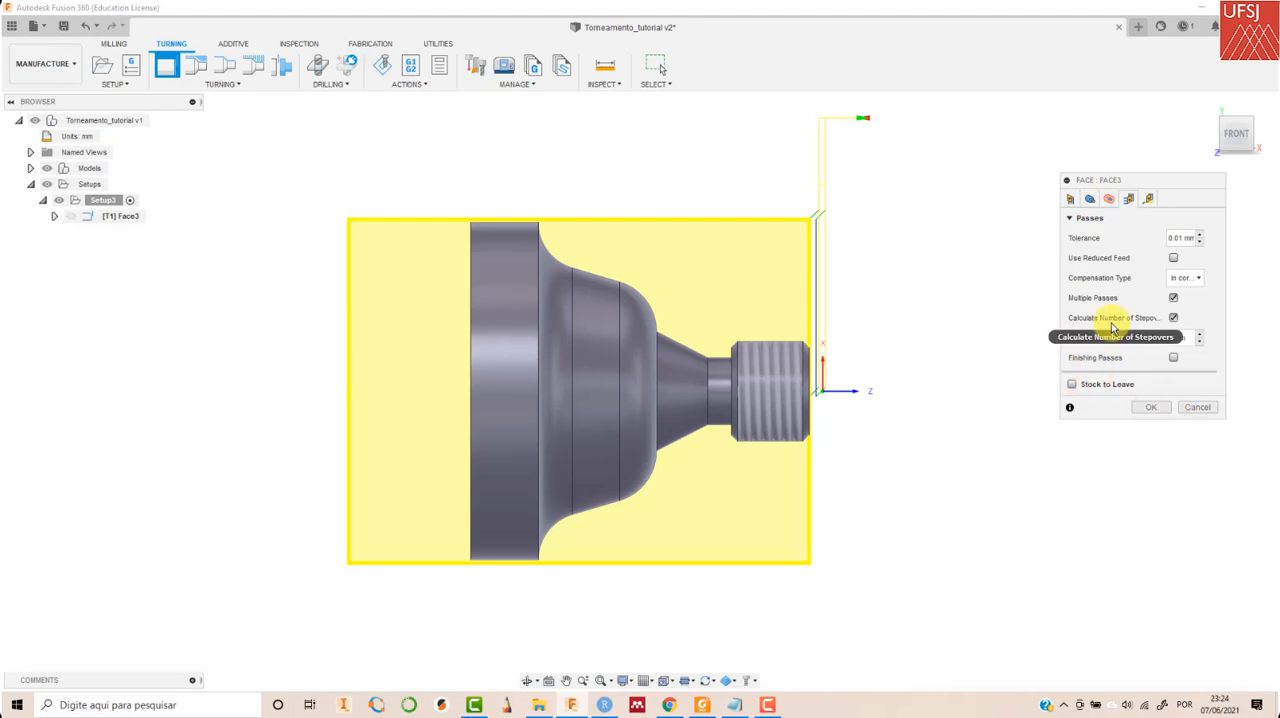
click(1153, 408)
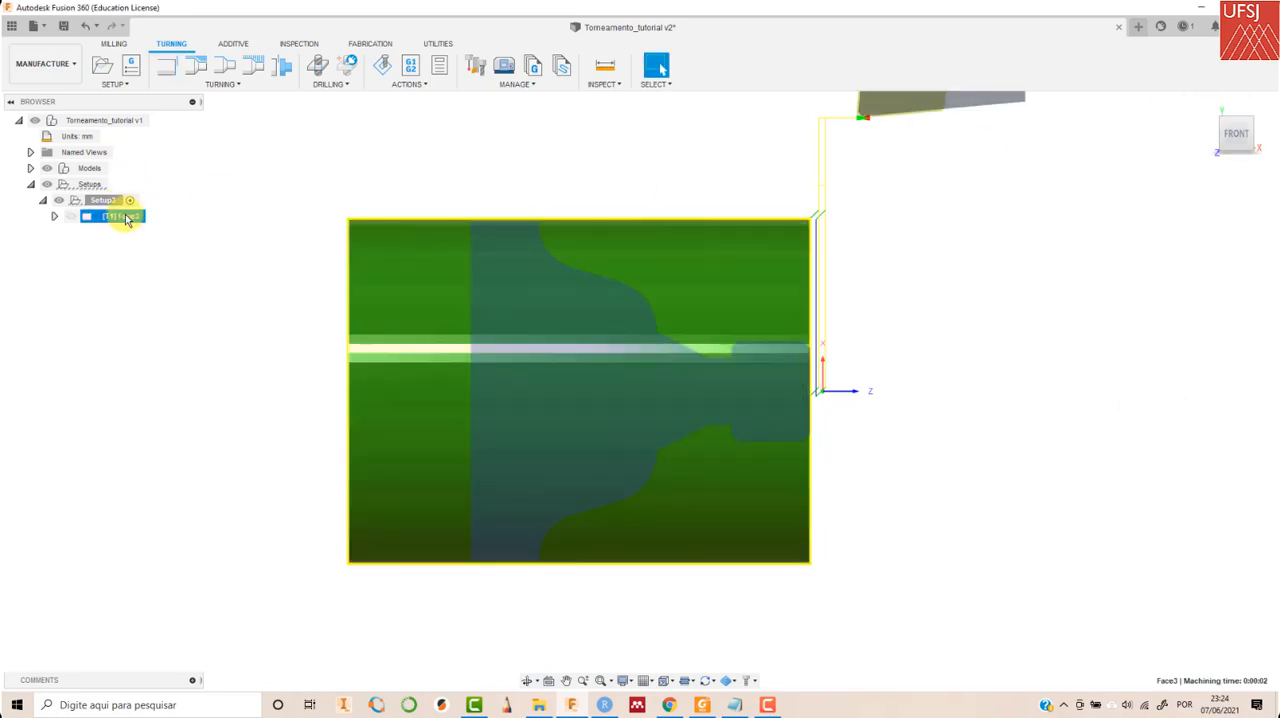
- Simulate the face operation's toolpath on the stock, then leave the simulation
click(383, 66)
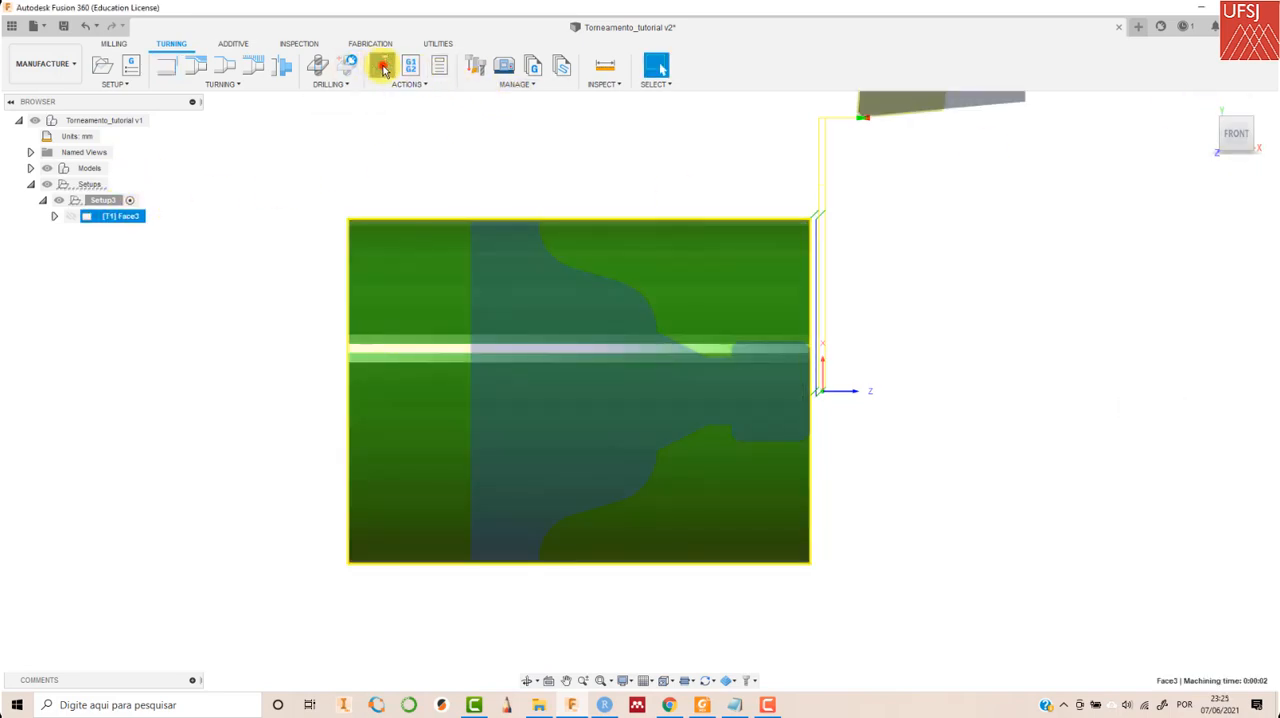
click(640, 627)
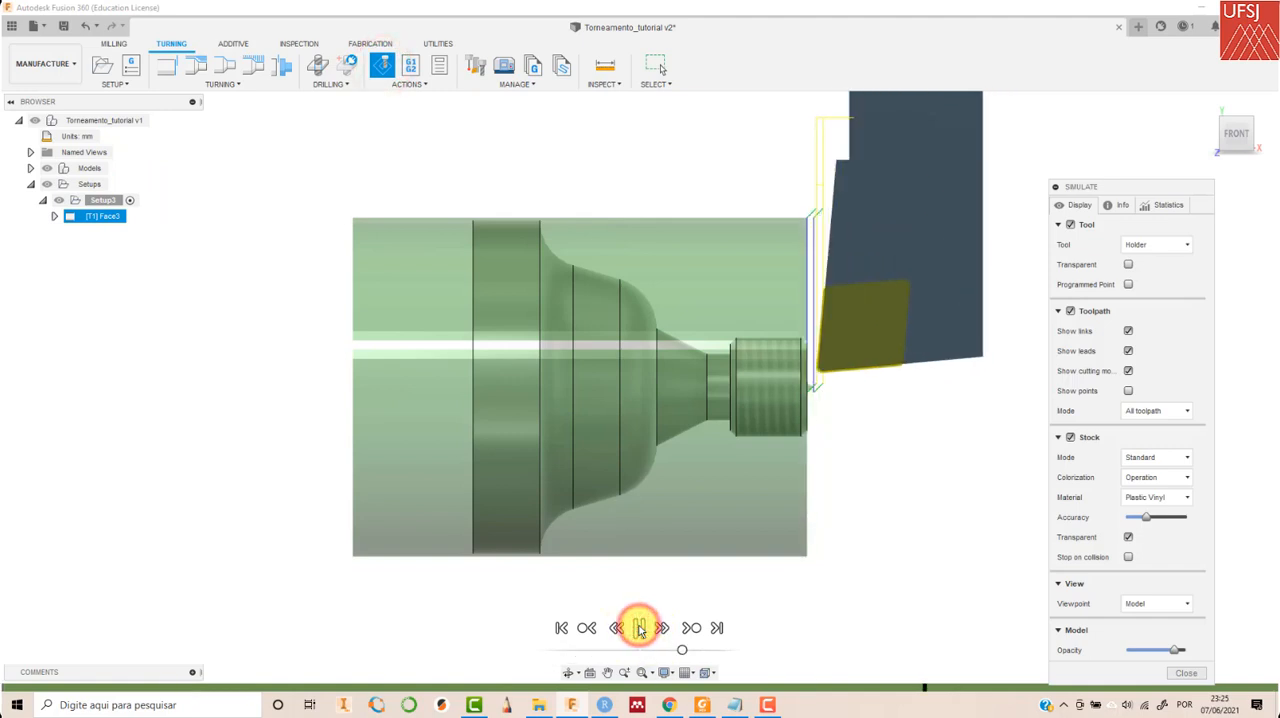
click(1186, 672)
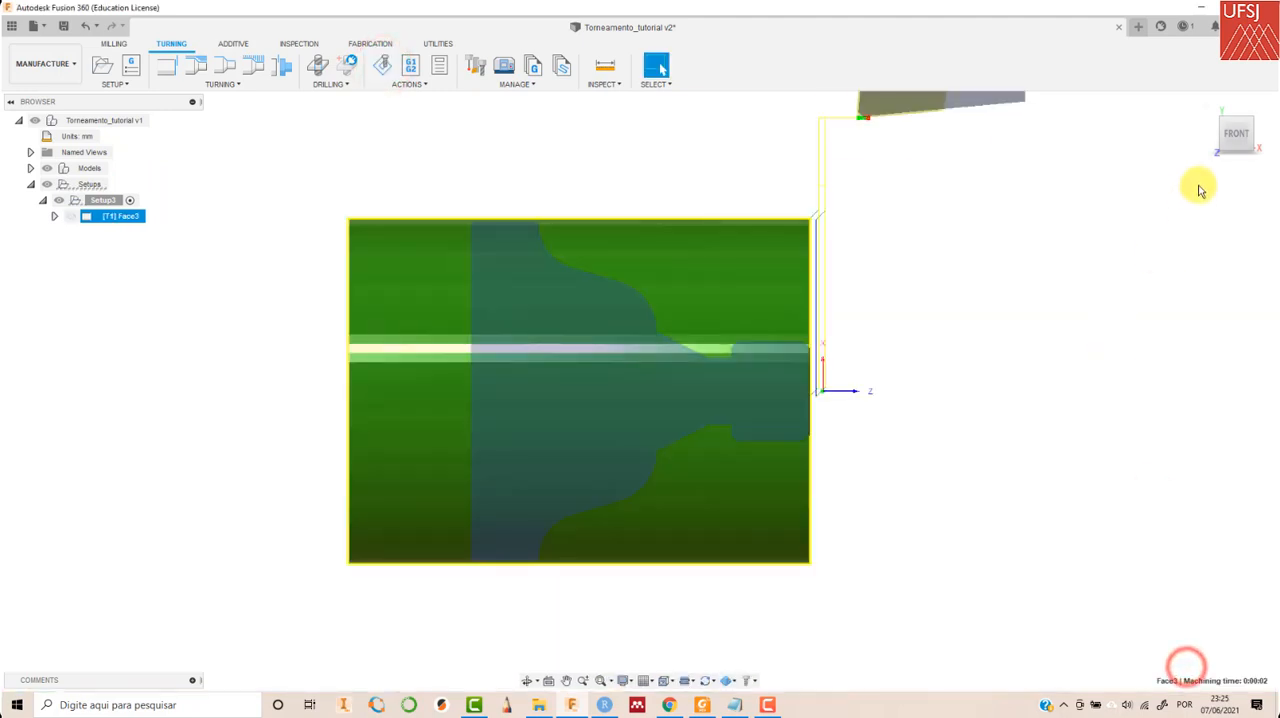
click(1201, 104)
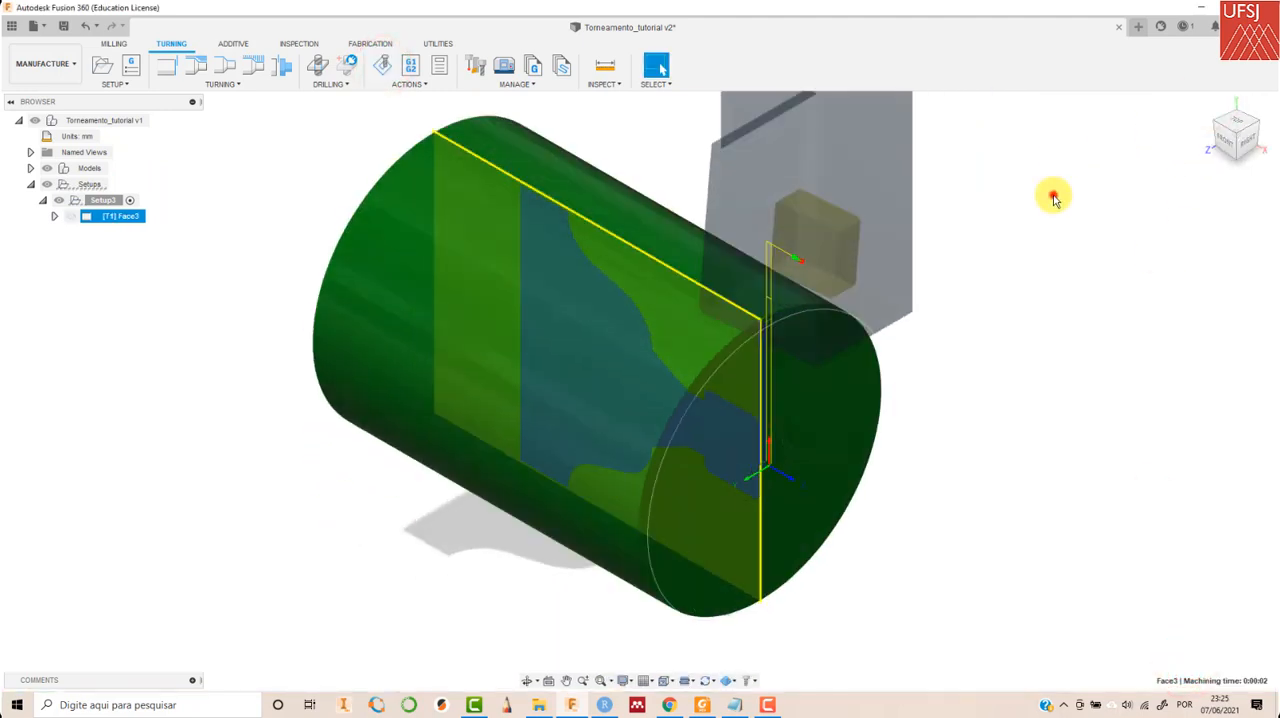
click(1053, 194)
- Start a Turning Profile Roughing operation in the same setup and review its front and back limits and radii
click(230, 84)
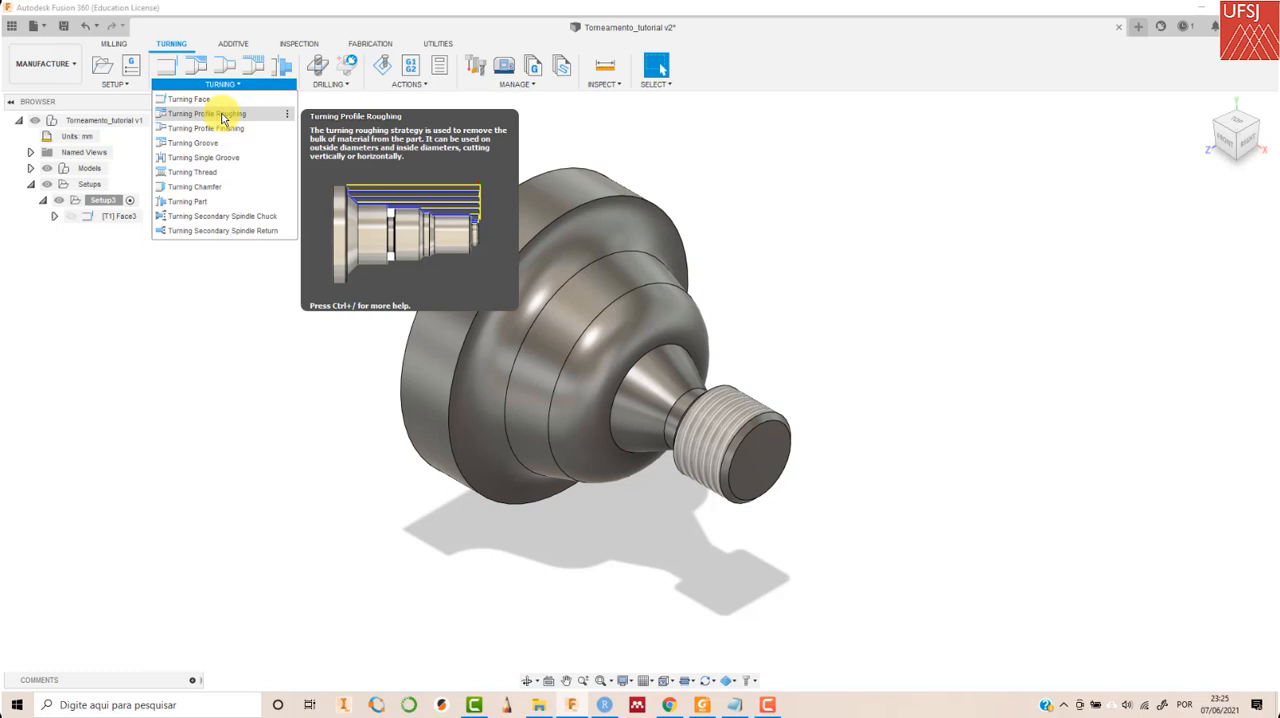
click(224, 116)
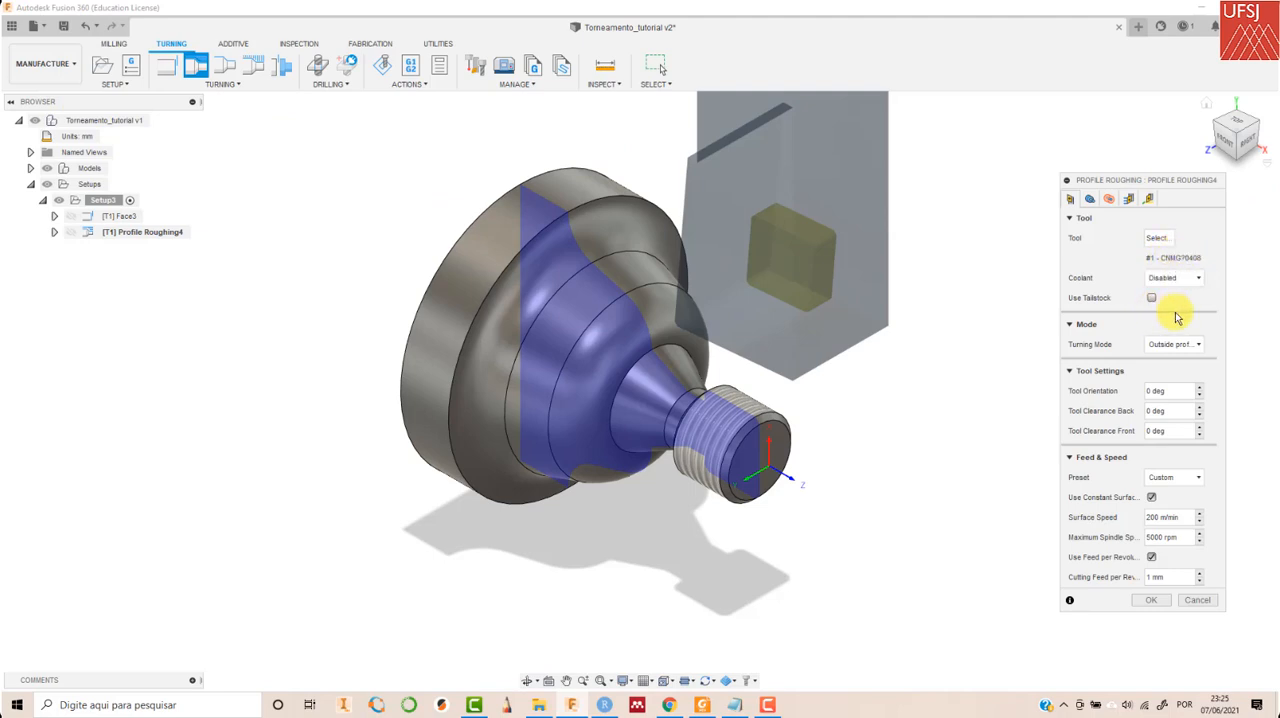
click(1090, 198)
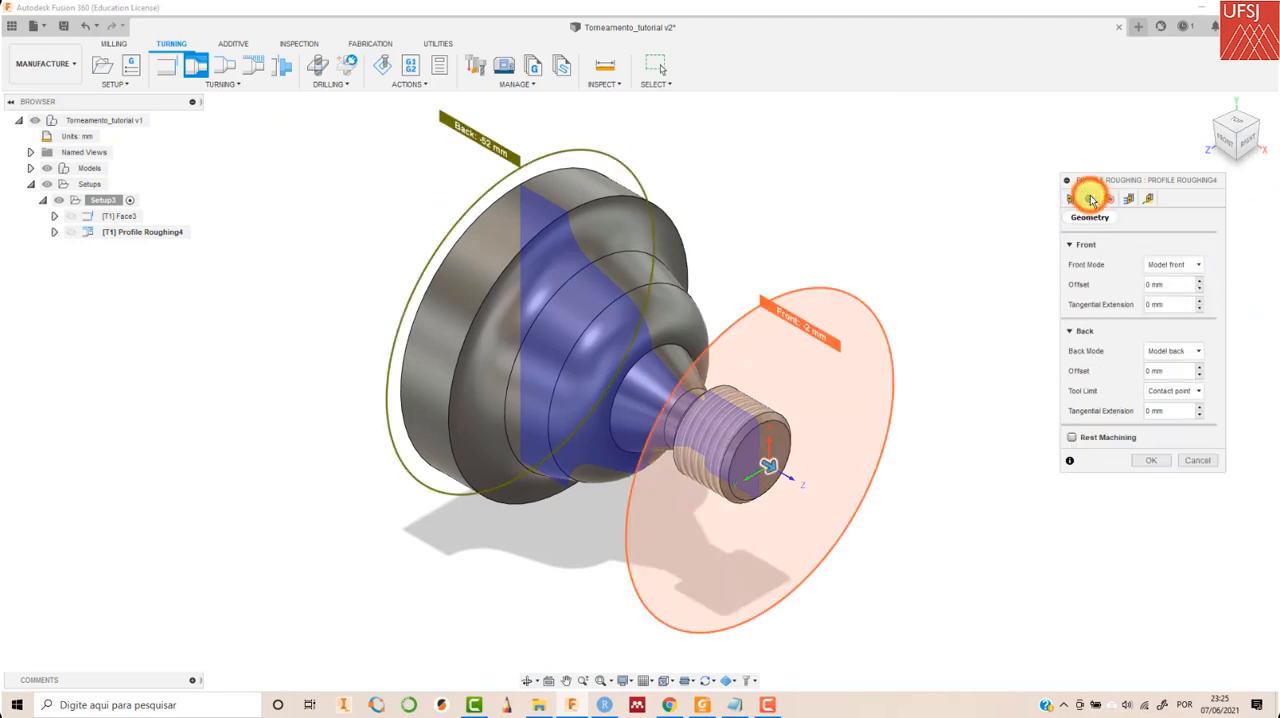
click(1228, 142)
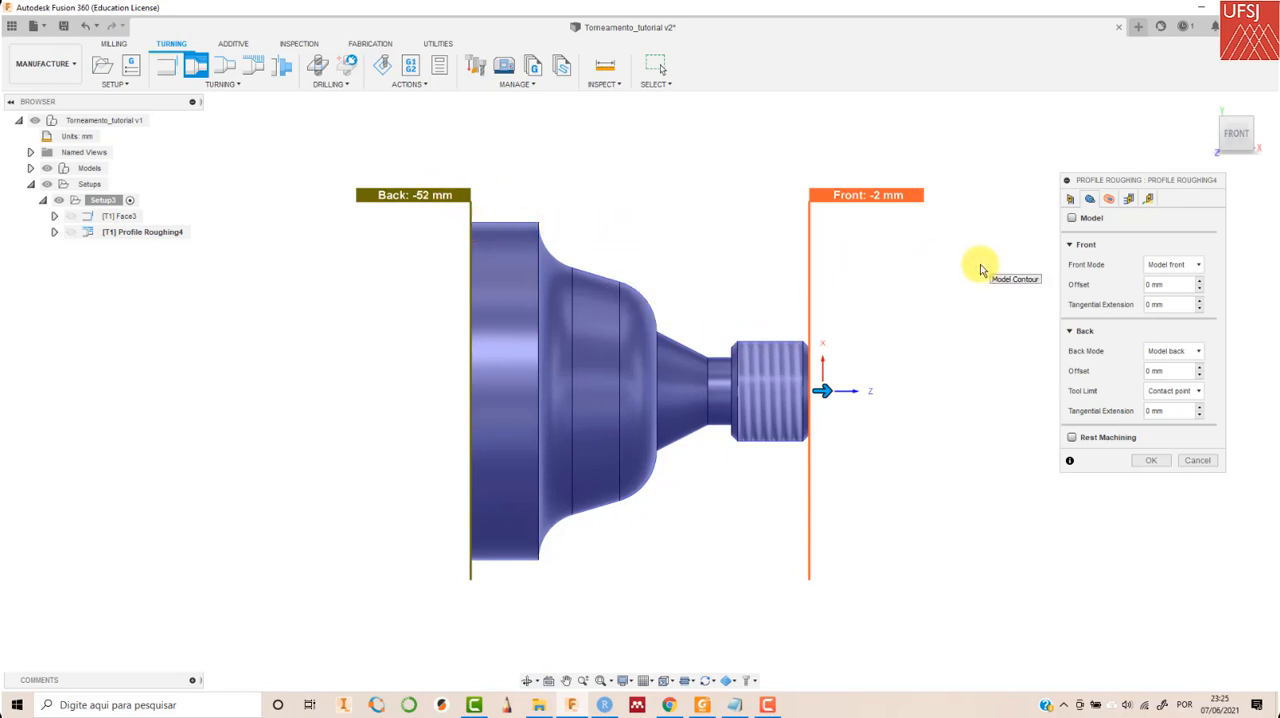
click(1108, 198)
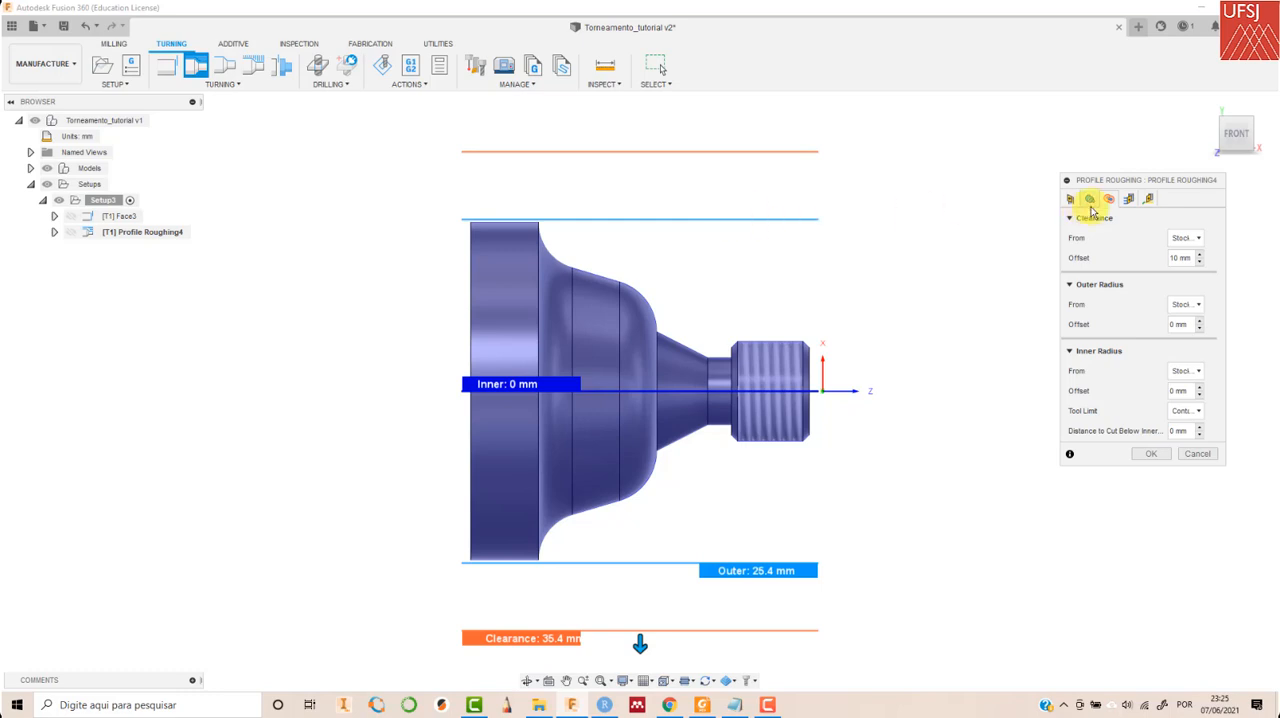
- Set the profile roughing passes to the Don't allow grooving option
click(1127, 200)
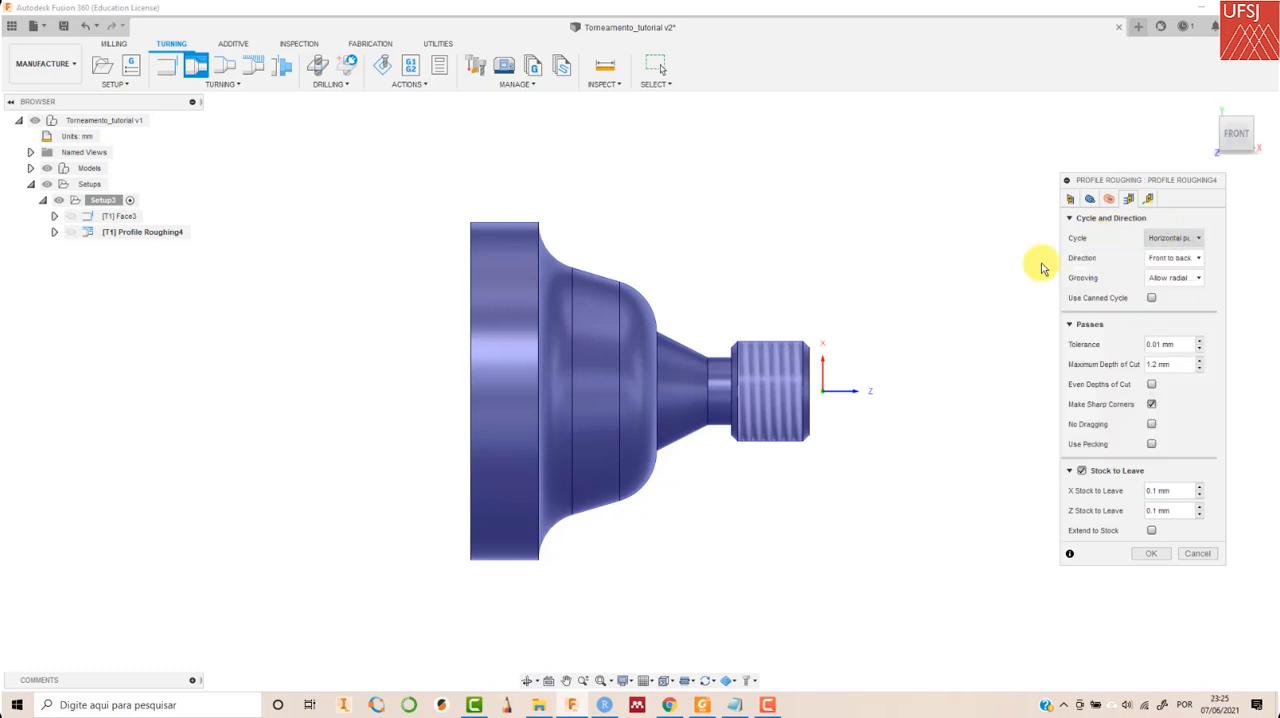
click(1196, 239)
click(1196, 239)
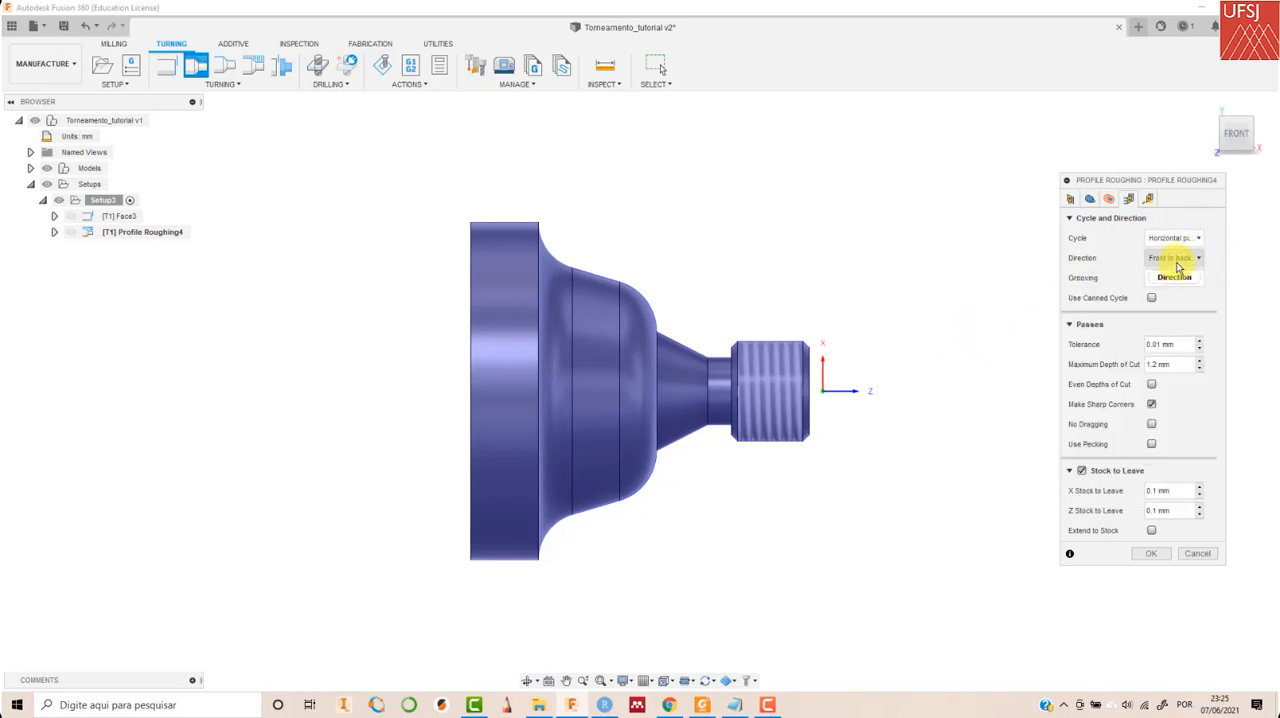
mouse_move(1178, 266)
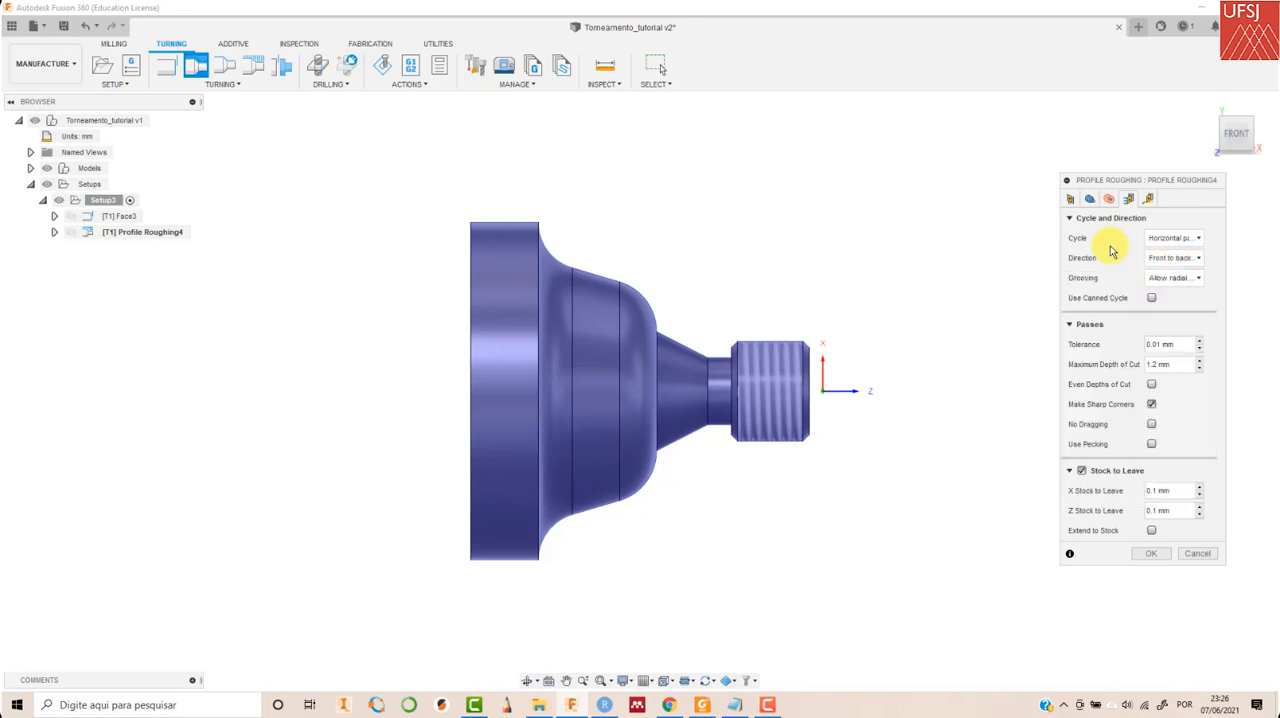
mouse_move(1166, 287)
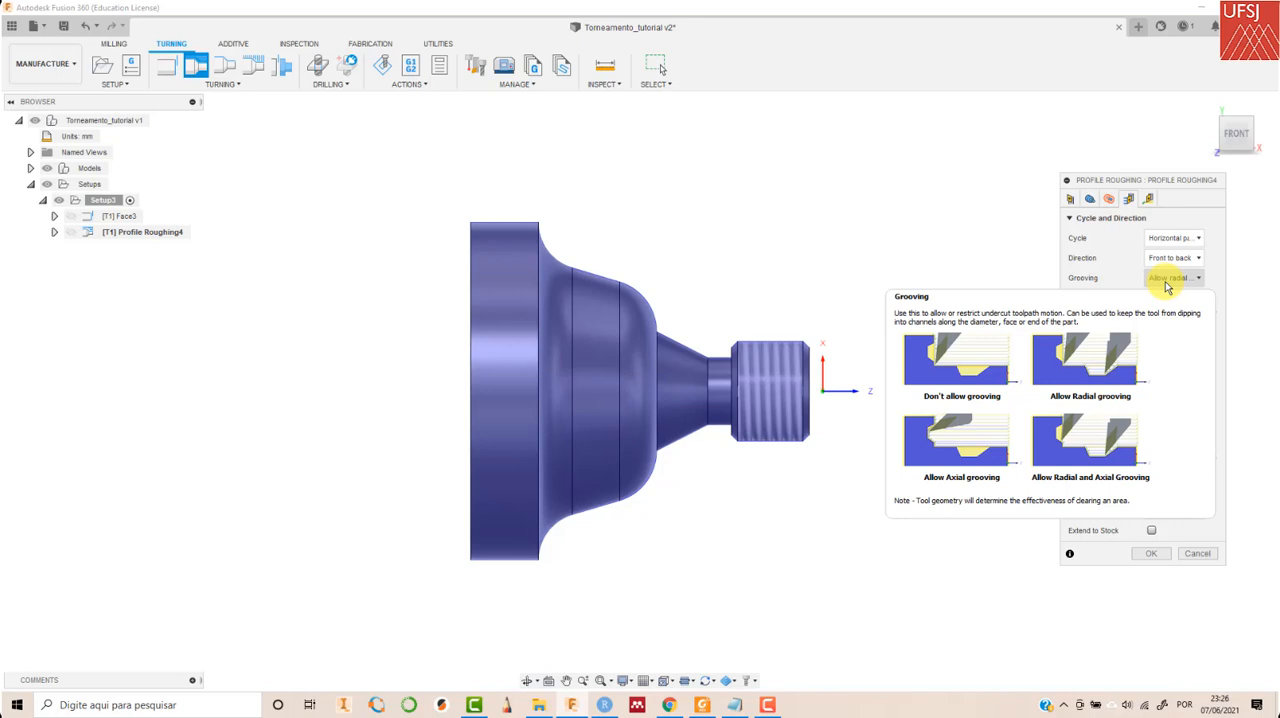
click(1164, 283)
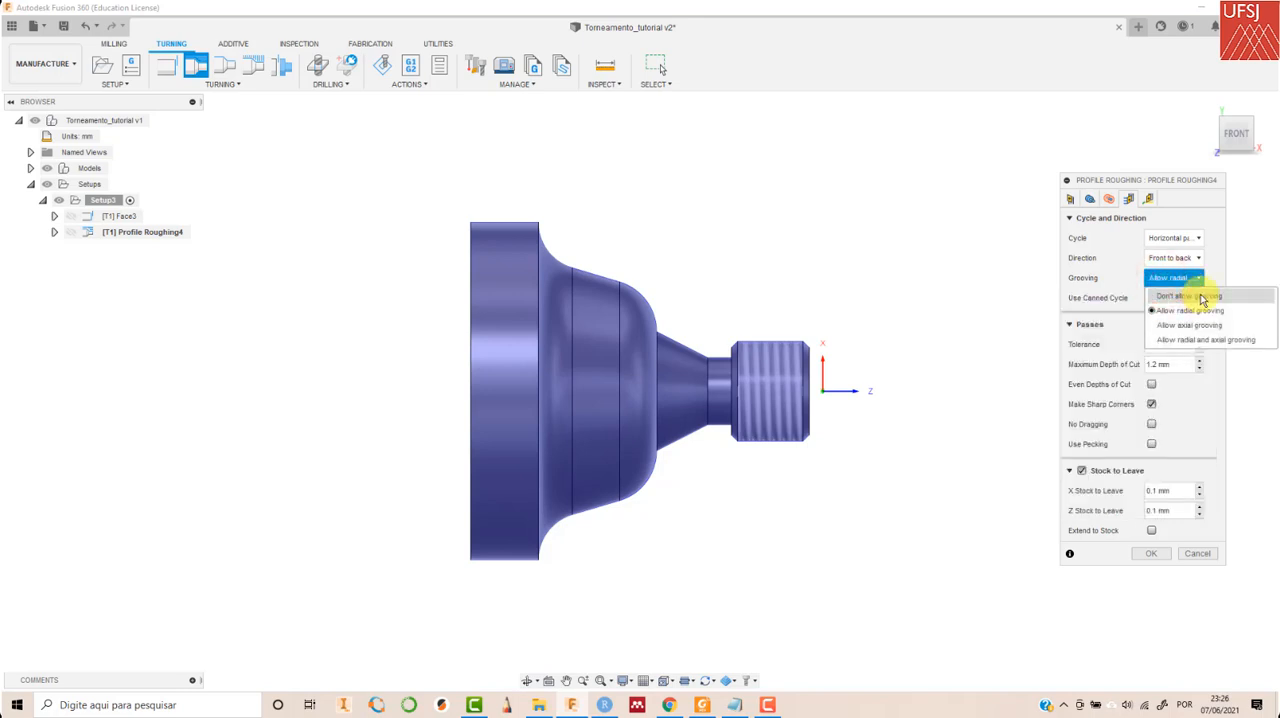
click(1201, 296)
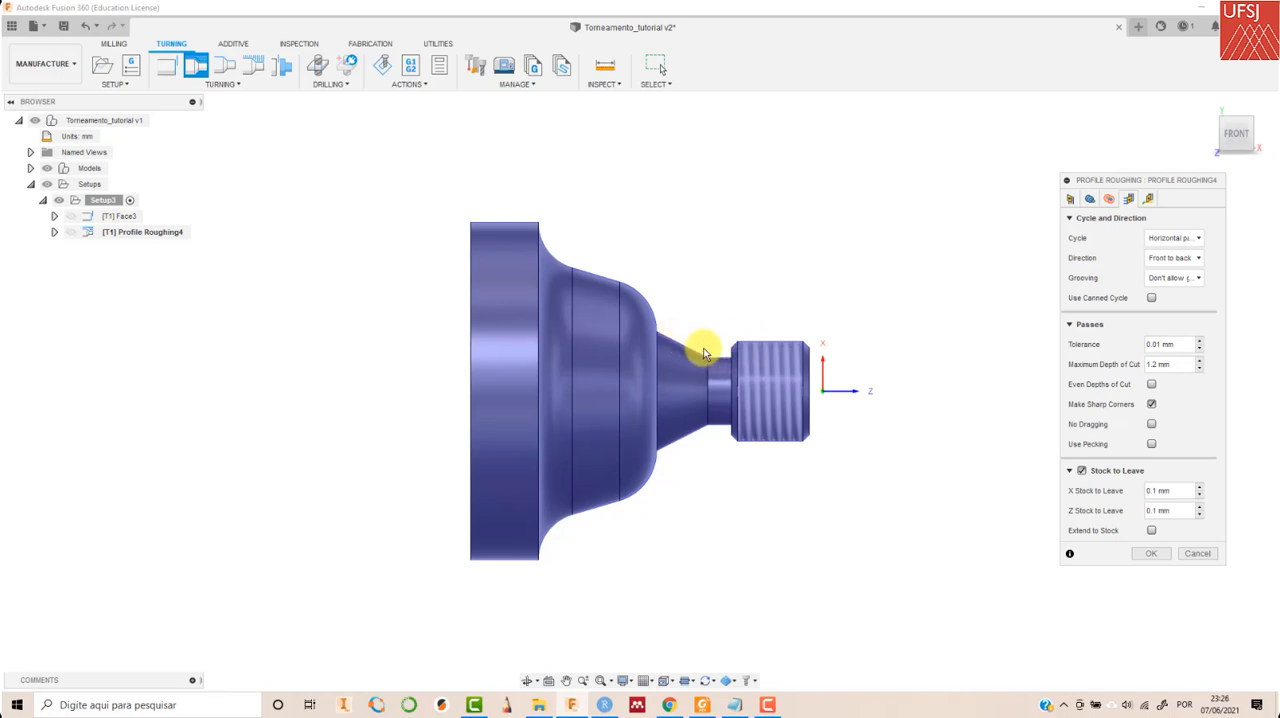
- Set the profile roughing's X and Z stock to leave to 0.5 mm and generate its toolpath
double_click(1156, 493)
text(0.5)
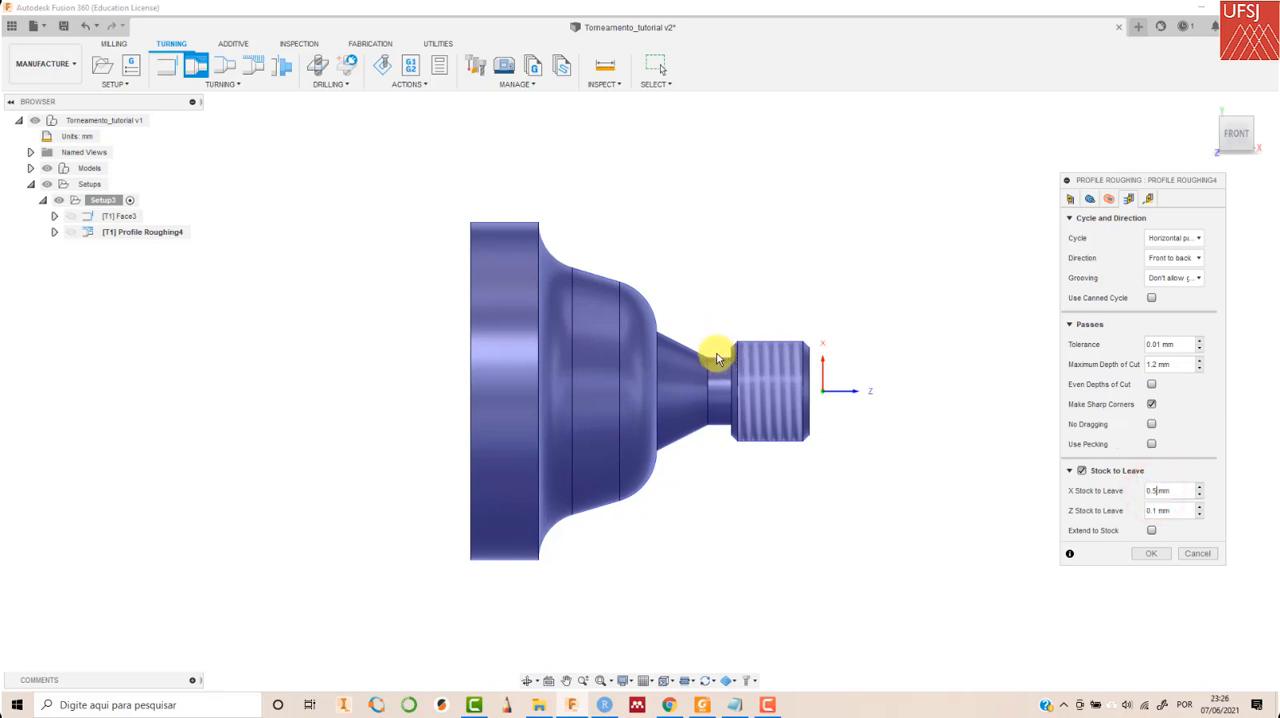
double_click(1156, 510)
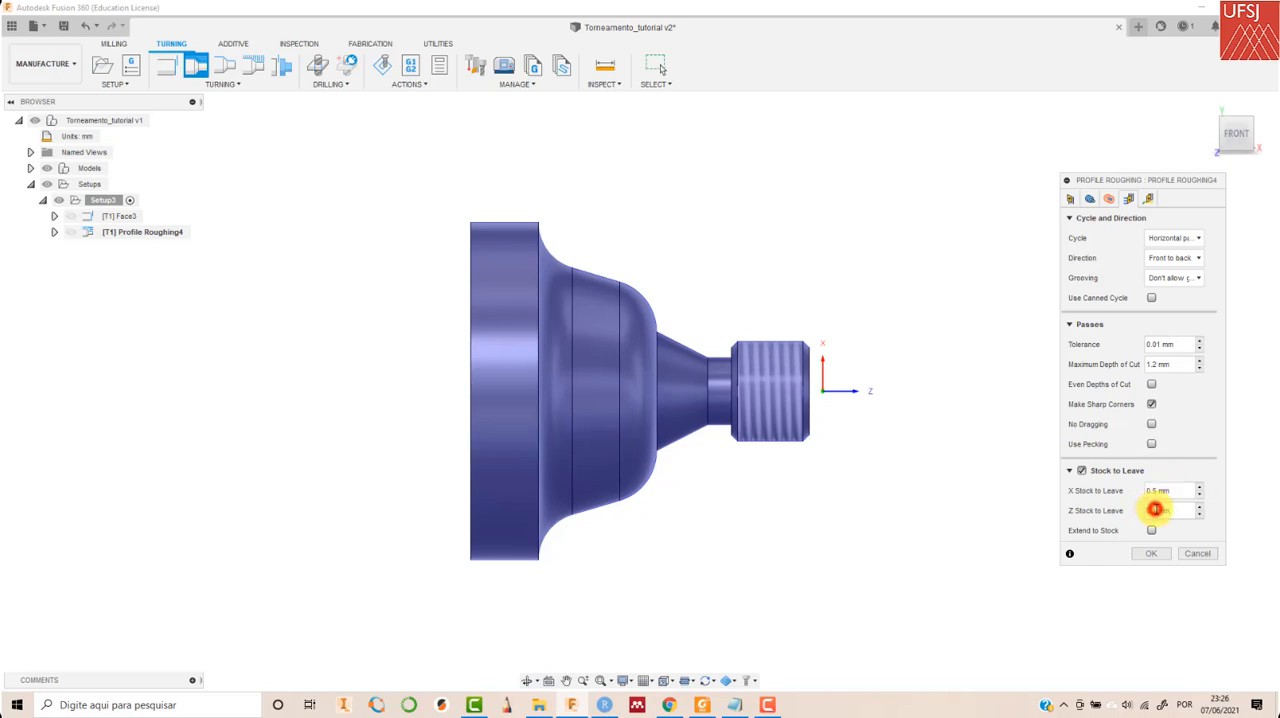
text(0.5)
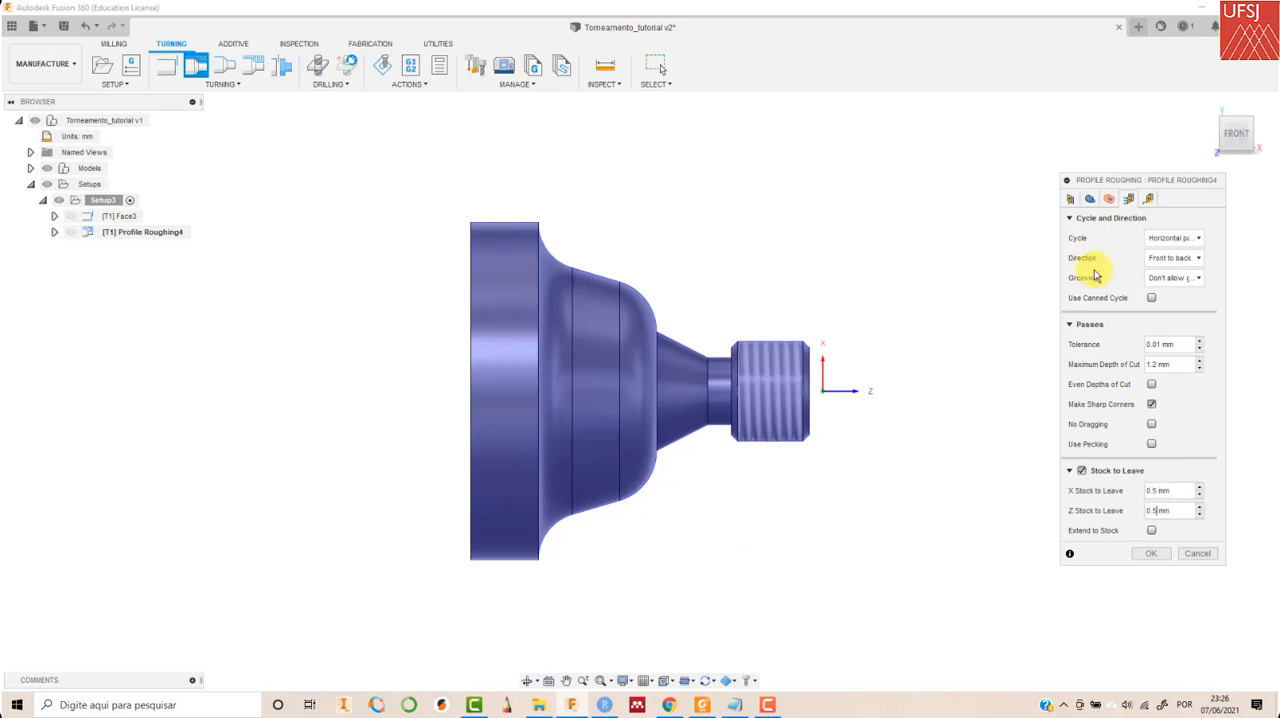
click(1150, 555)
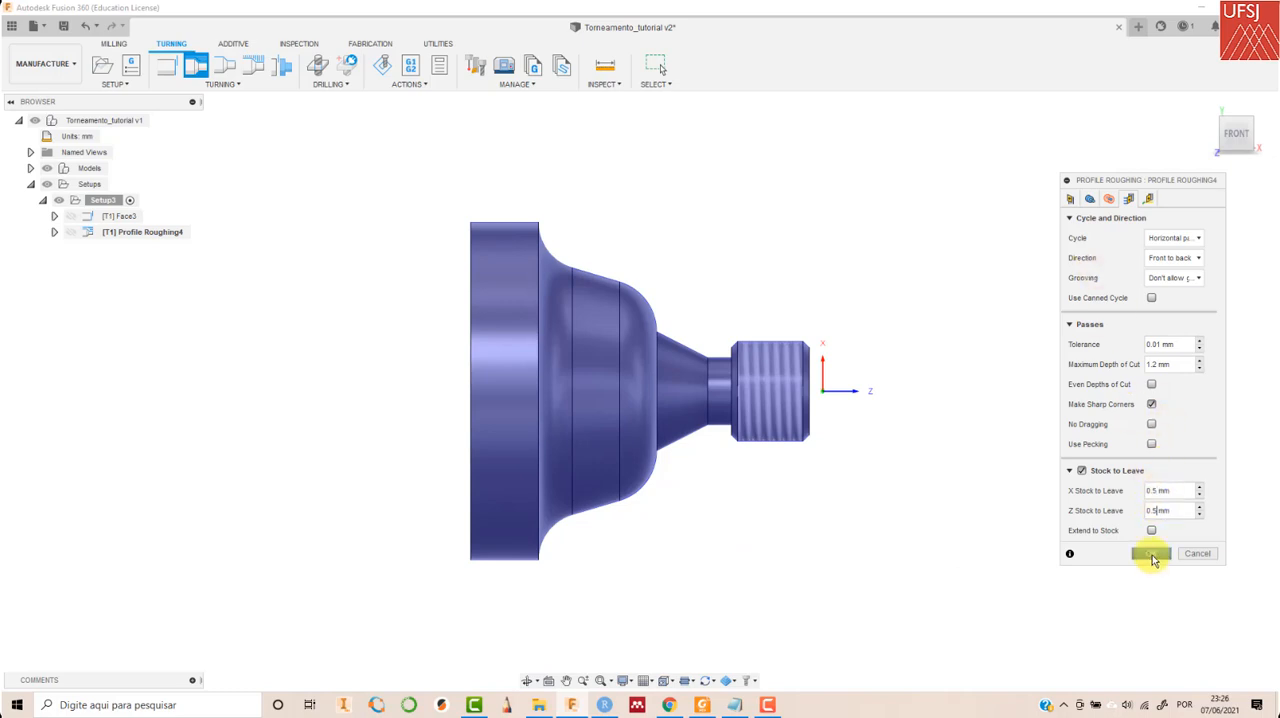
click(1152, 555)
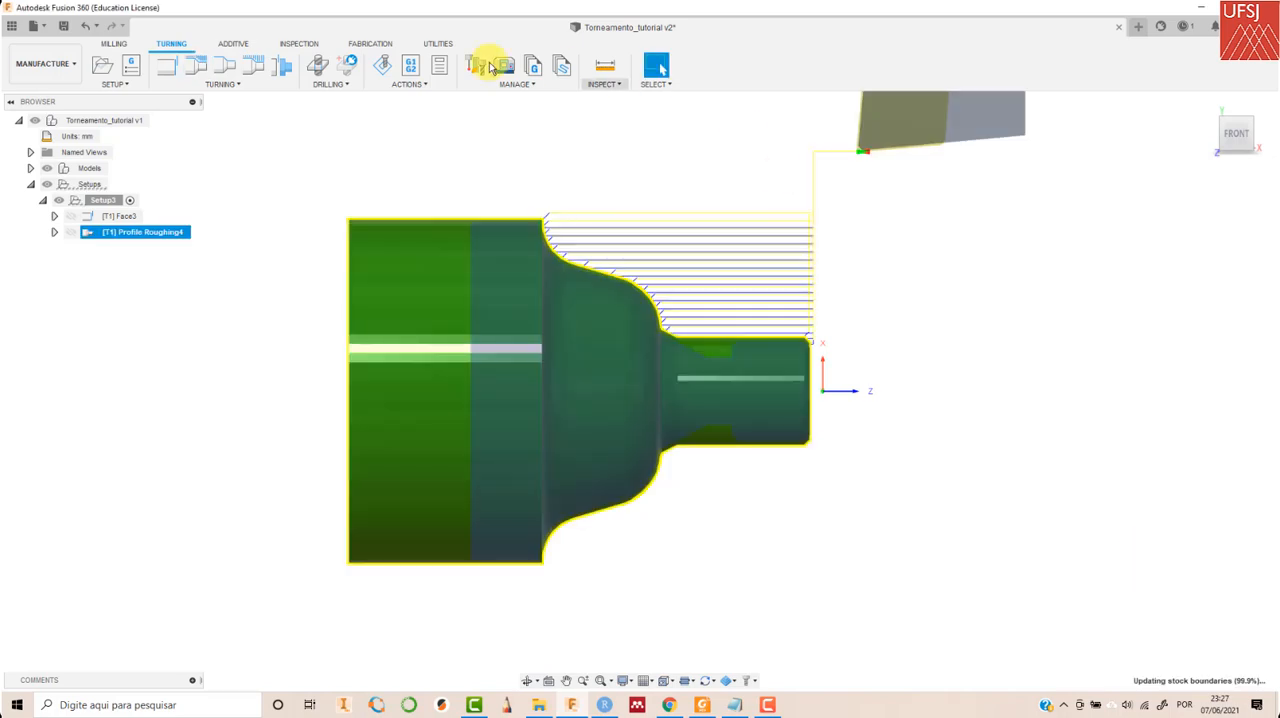
- Simulate the facing and profile roughing operations of the whole setup, inspect the remaining stock along the profile, and leave the simulation
click(114, 201)
click(382, 65)
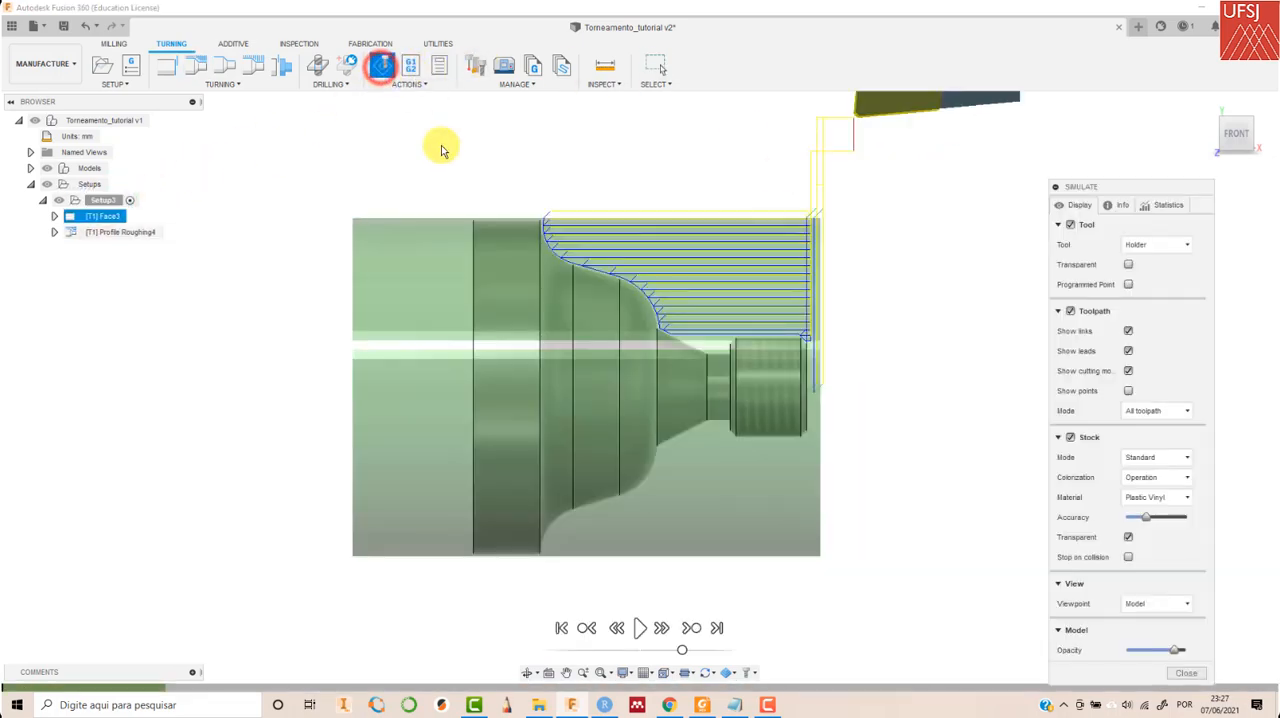
click(643, 628)
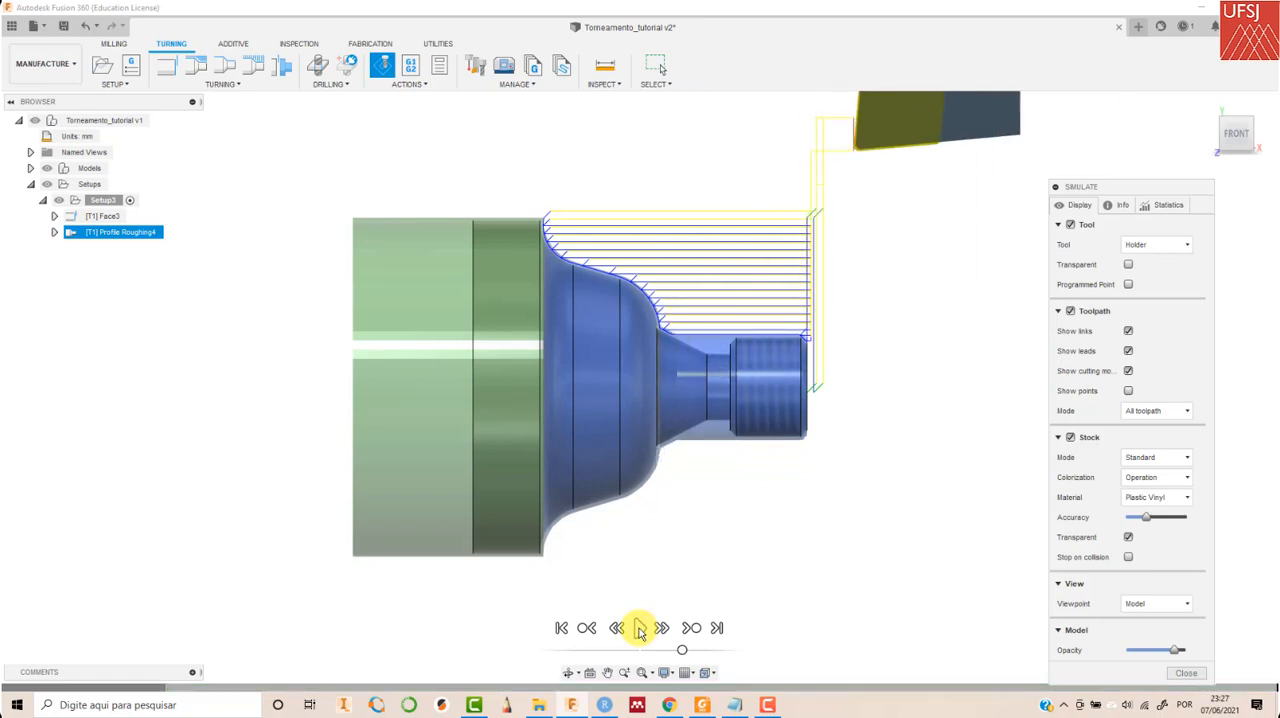
scroll(645, 333, up, 10)
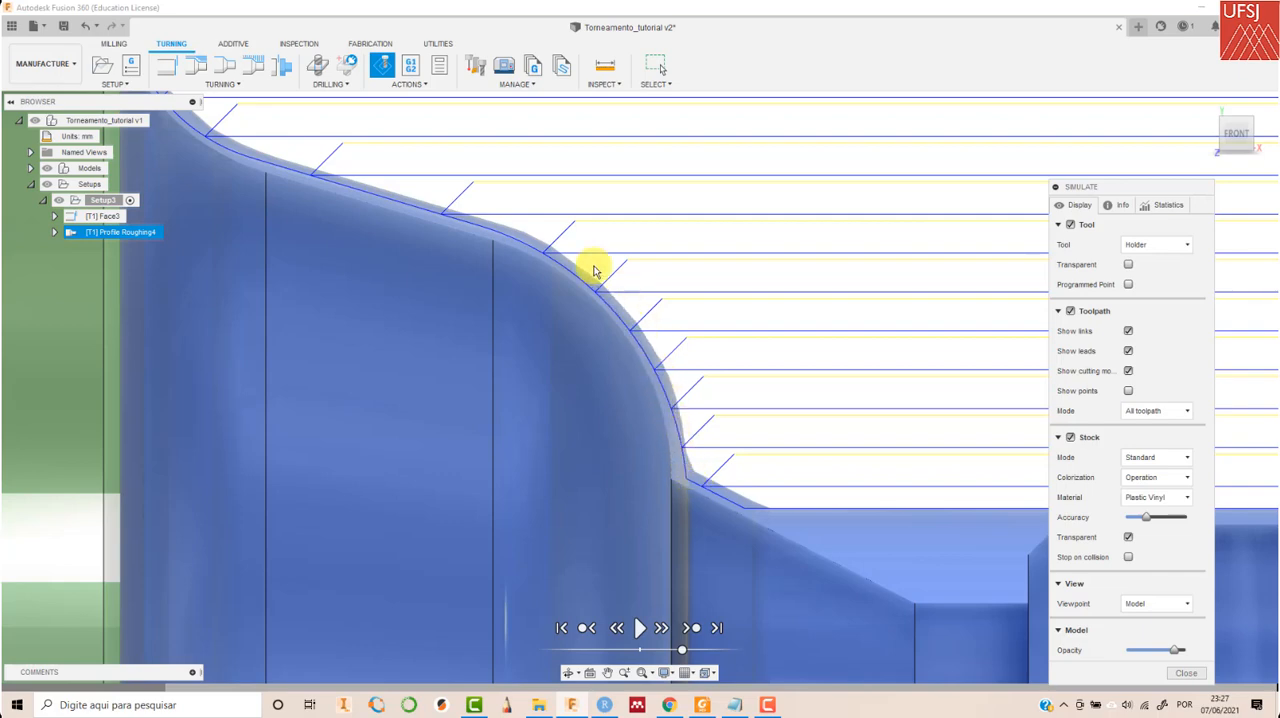
scroll(780, 370, down, 10)
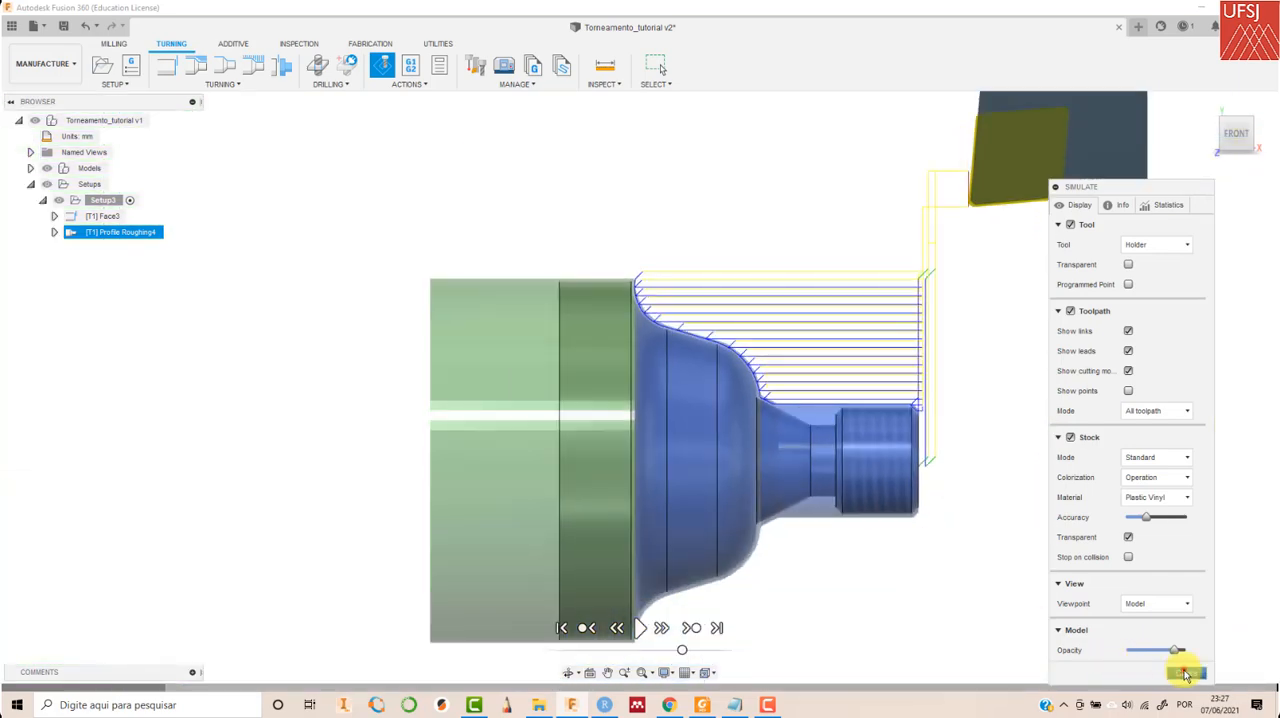
click(1185, 673)
- Start a Turning Profile Finishing operation with tool 2 - DNMG110404 from the Torneamento tutorial library
click(1201, 104)
click(234, 84)
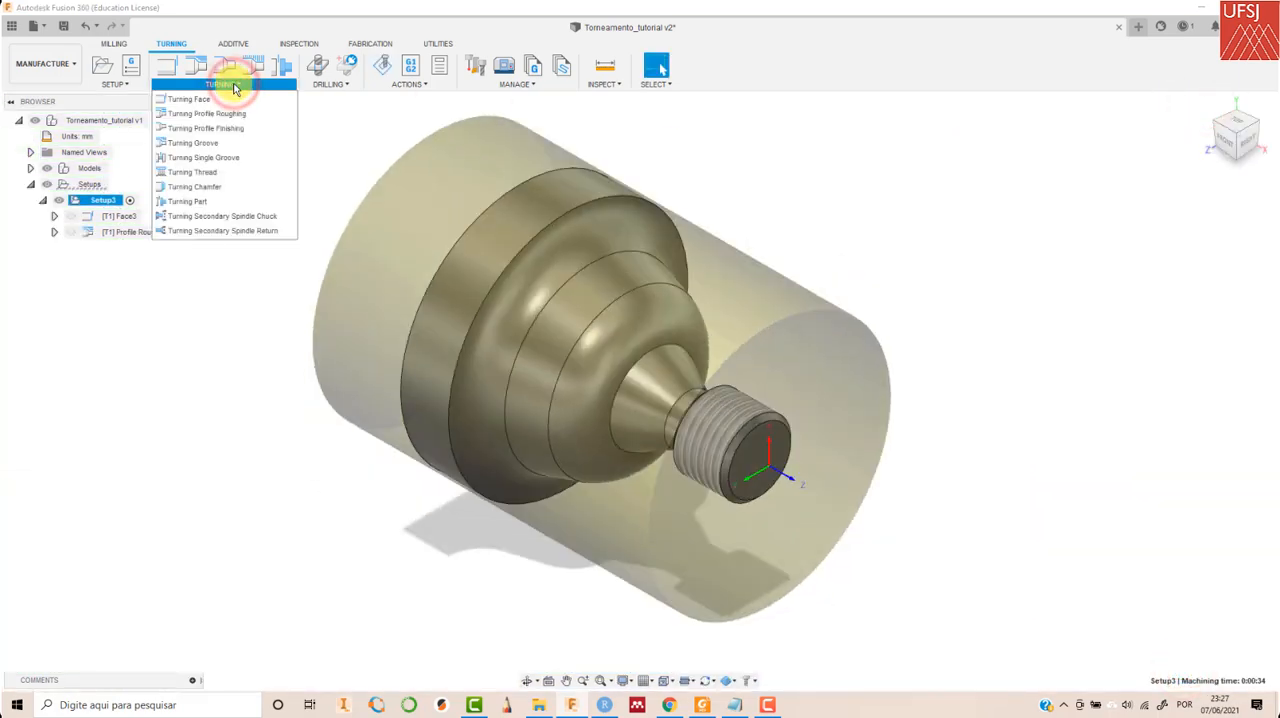
click(256, 134)
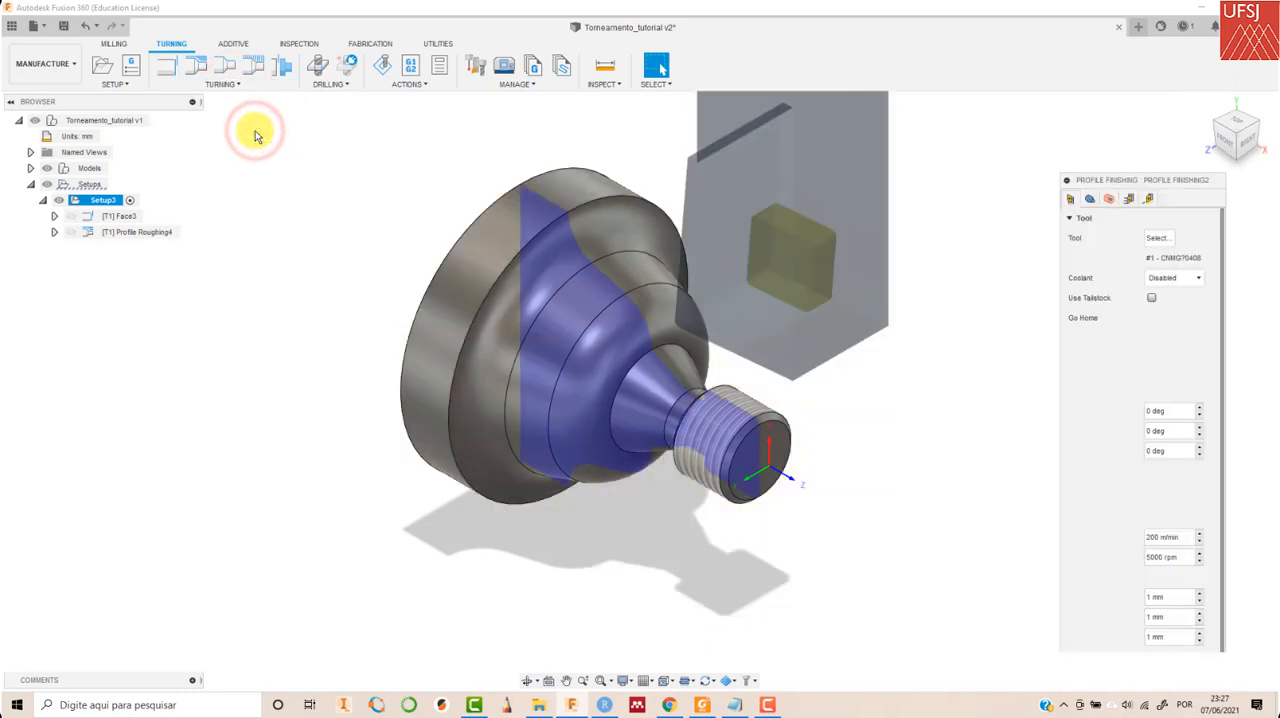
click(1157, 240)
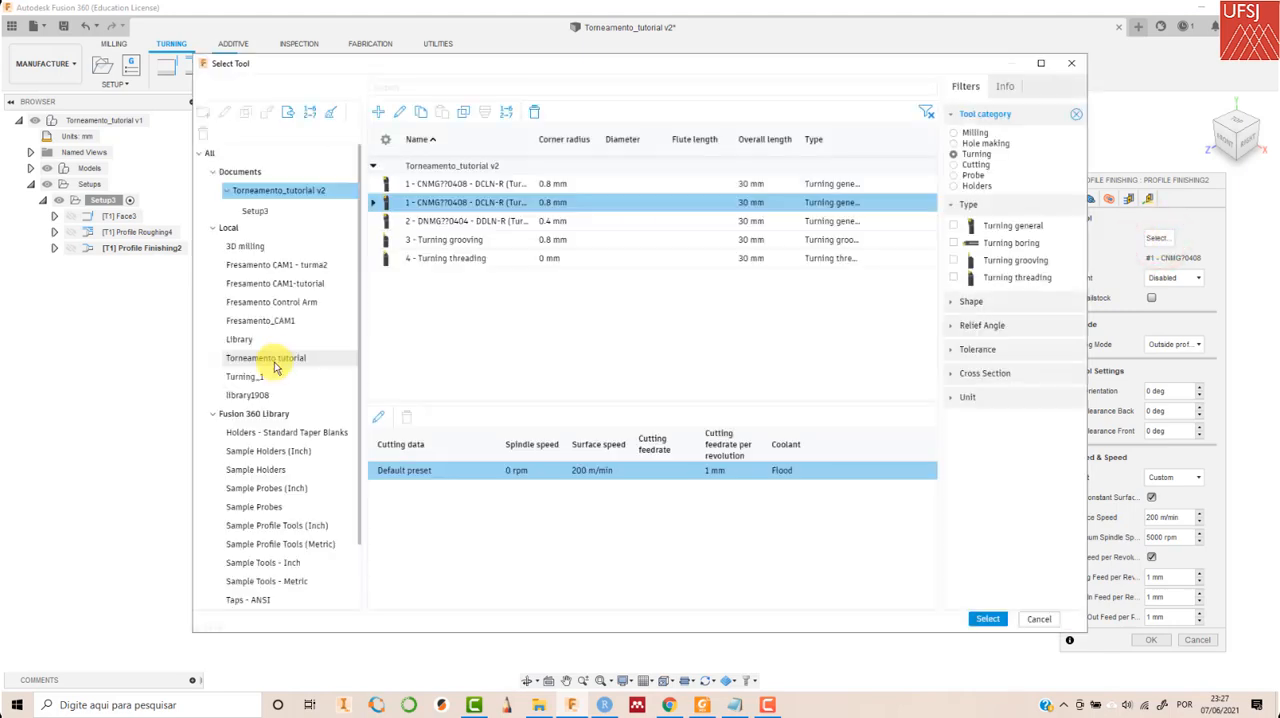
click(275, 360)
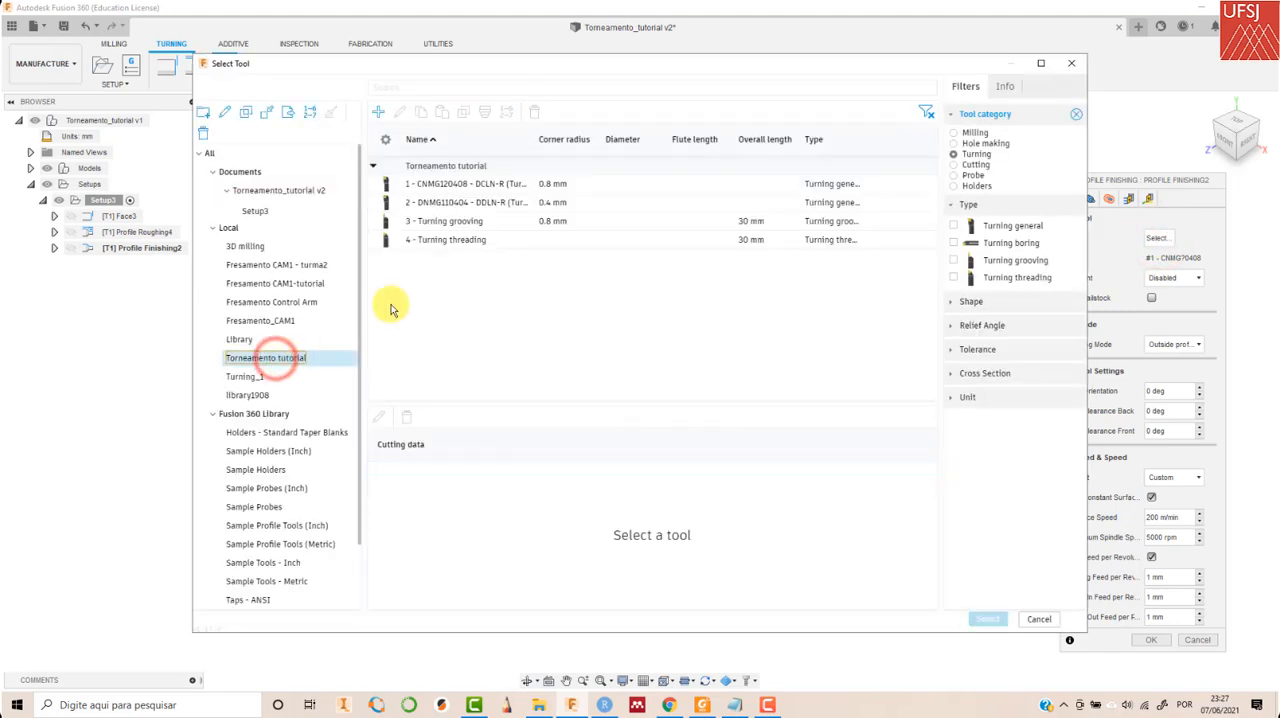
click(470, 203)
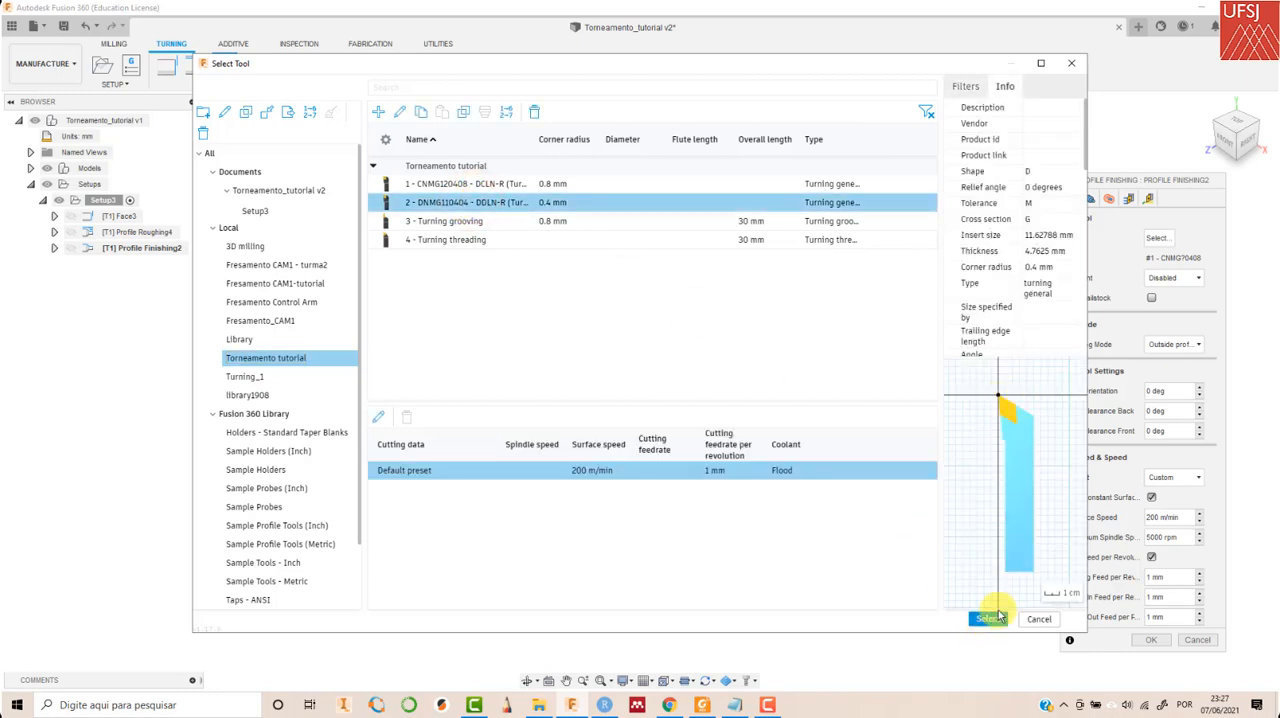
click(990, 619)
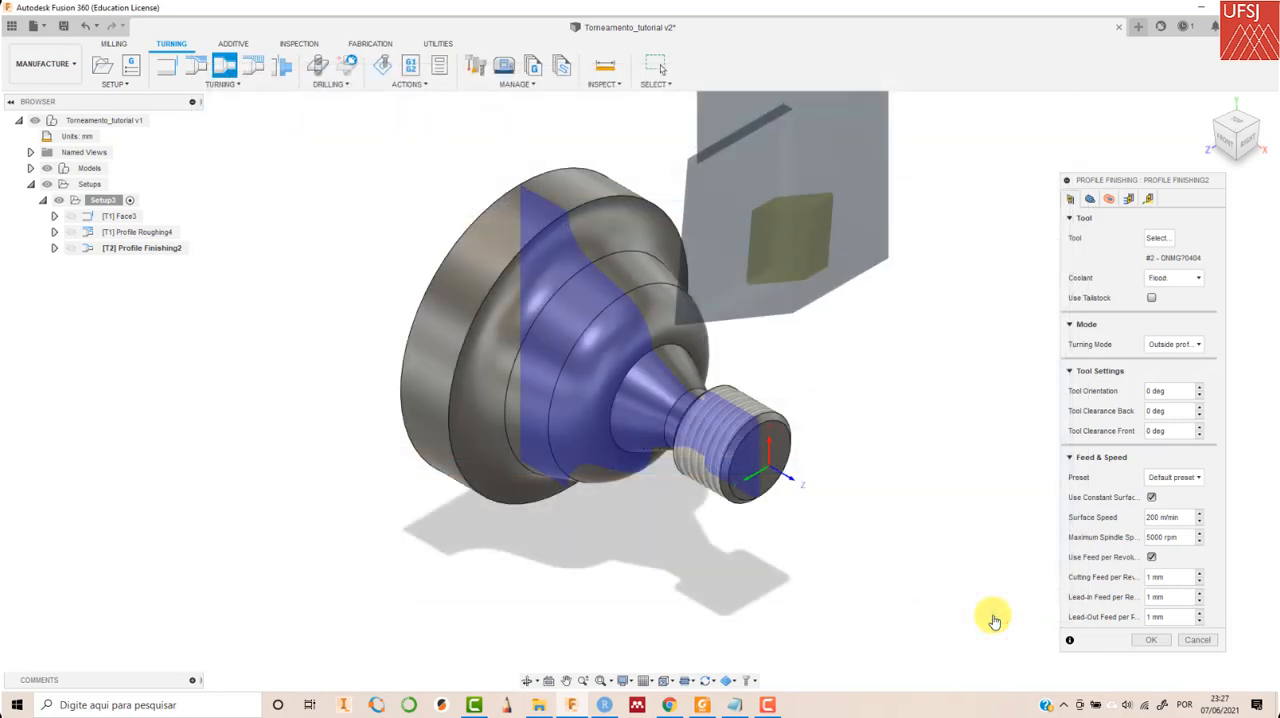
- Set the profile finishing passes to Don't allow grooving and generate the toolpath
click(1089, 198)
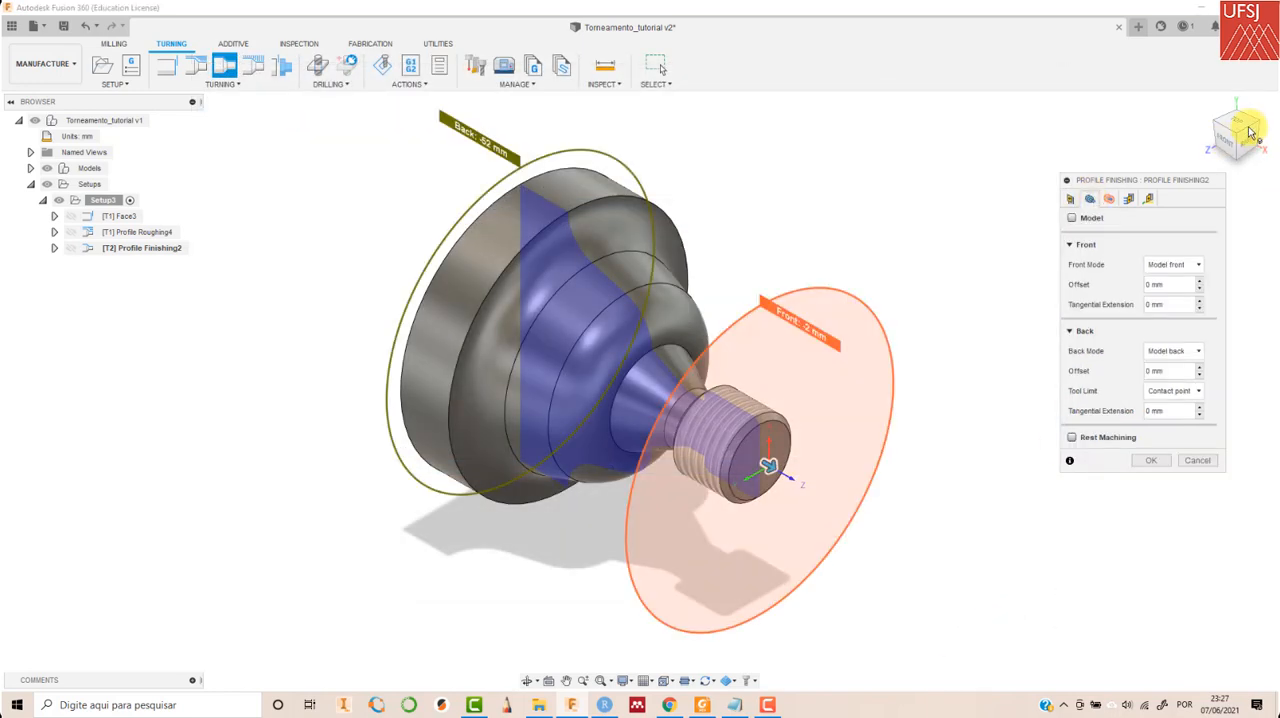
click(1227, 148)
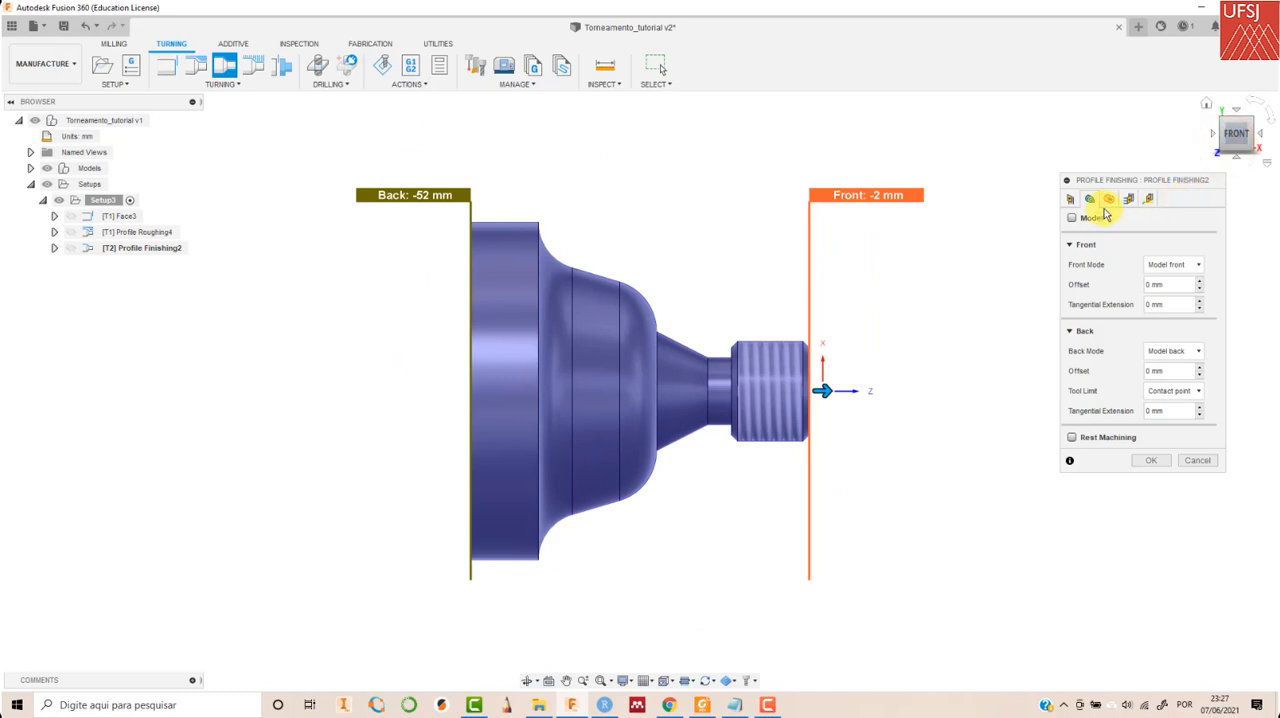
click(1109, 201)
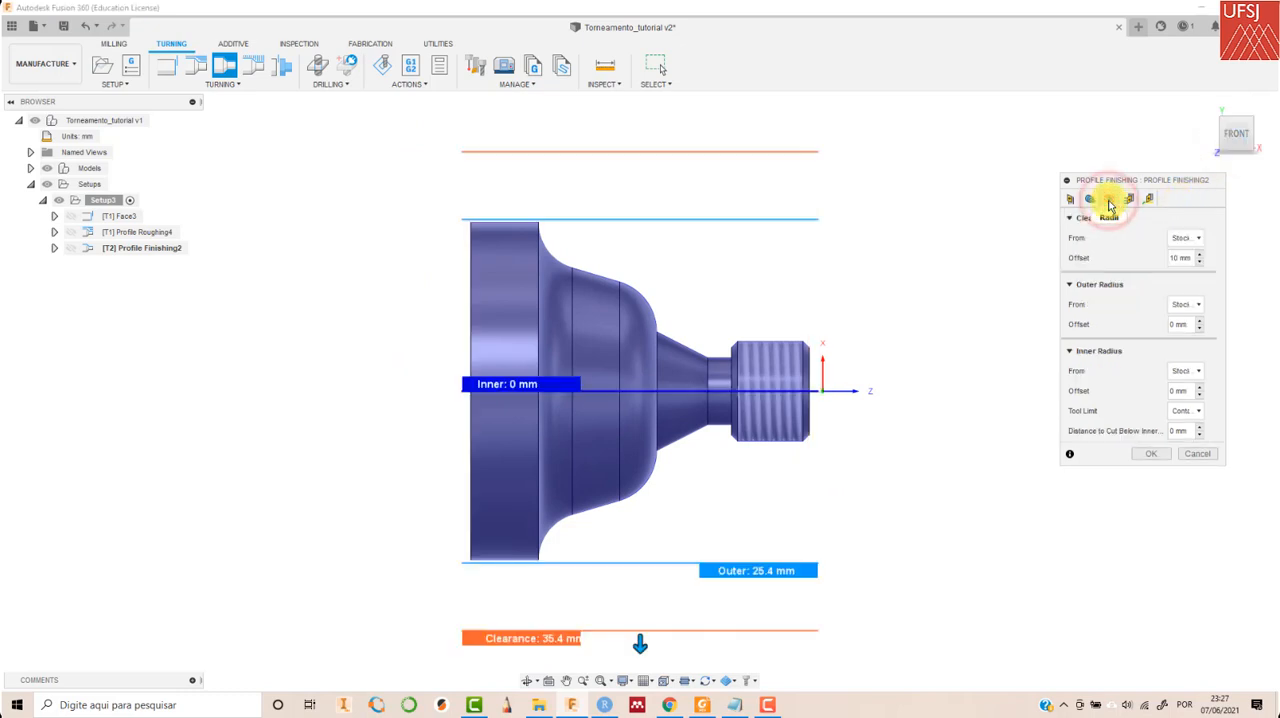
click(1130, 201)
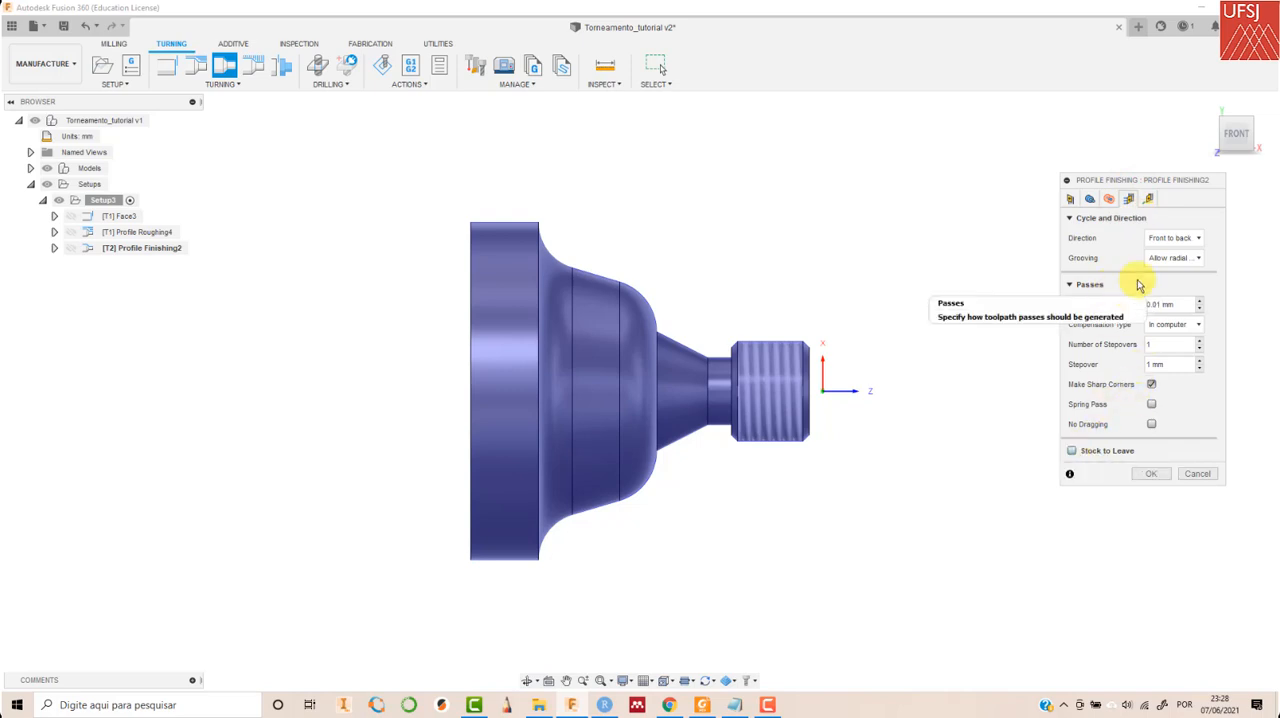
click(1178, 258)
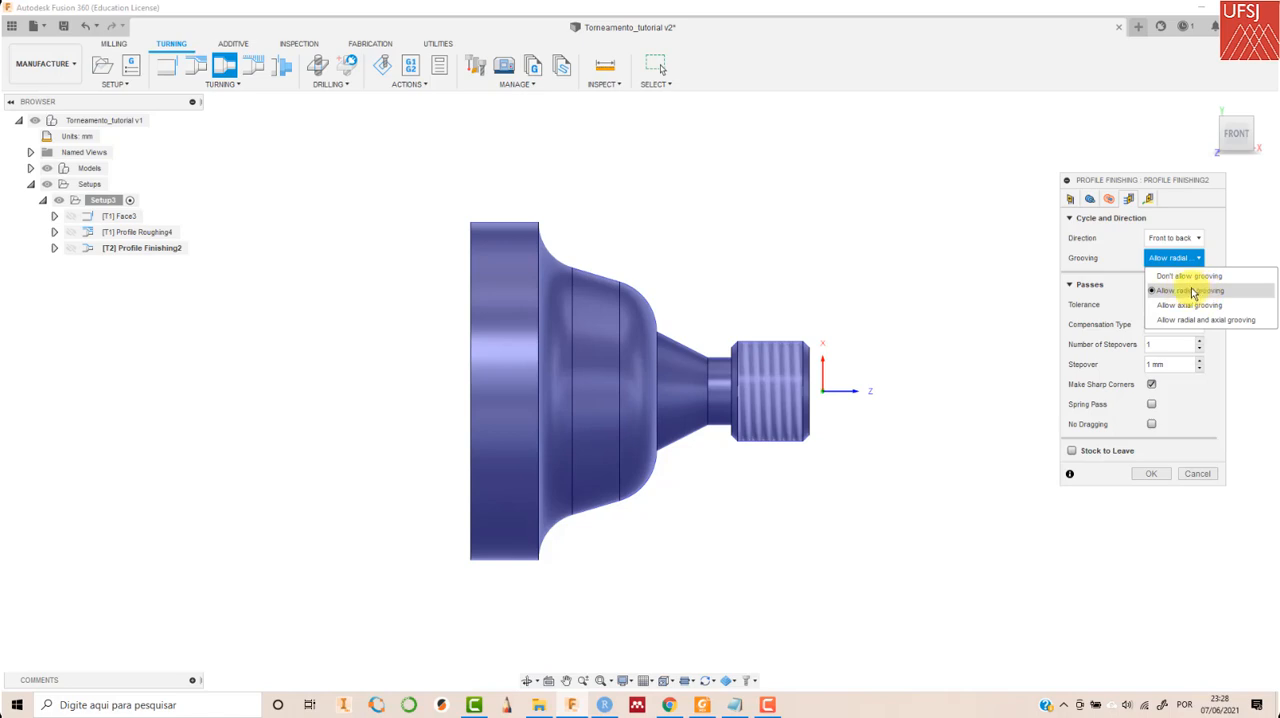
click(1174, 276)
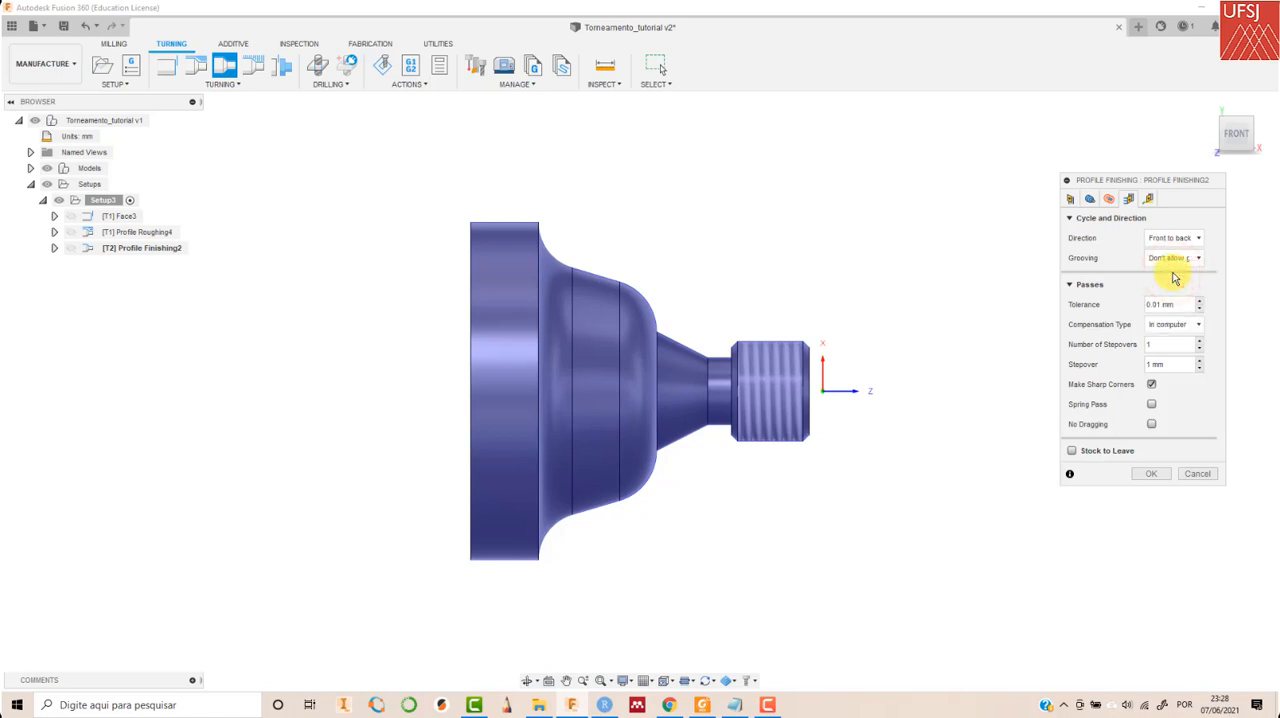
click(1157, 473)
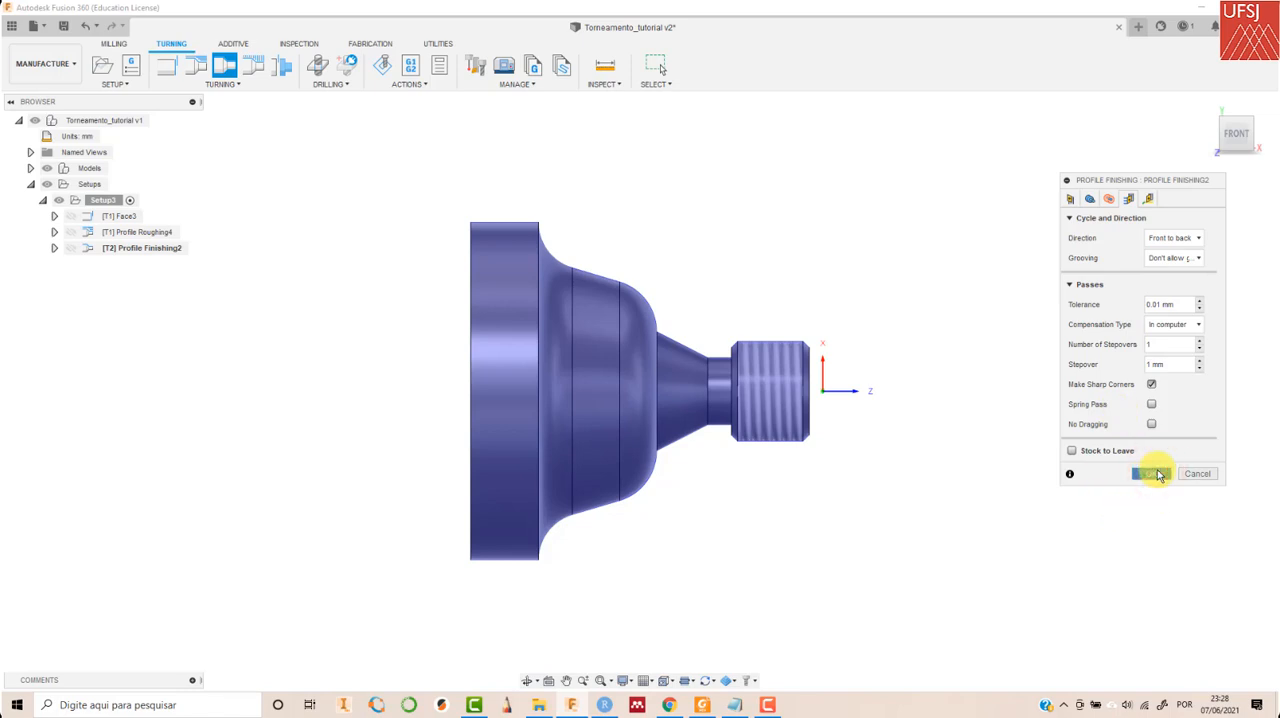
scroll(837, 354, up, 5)
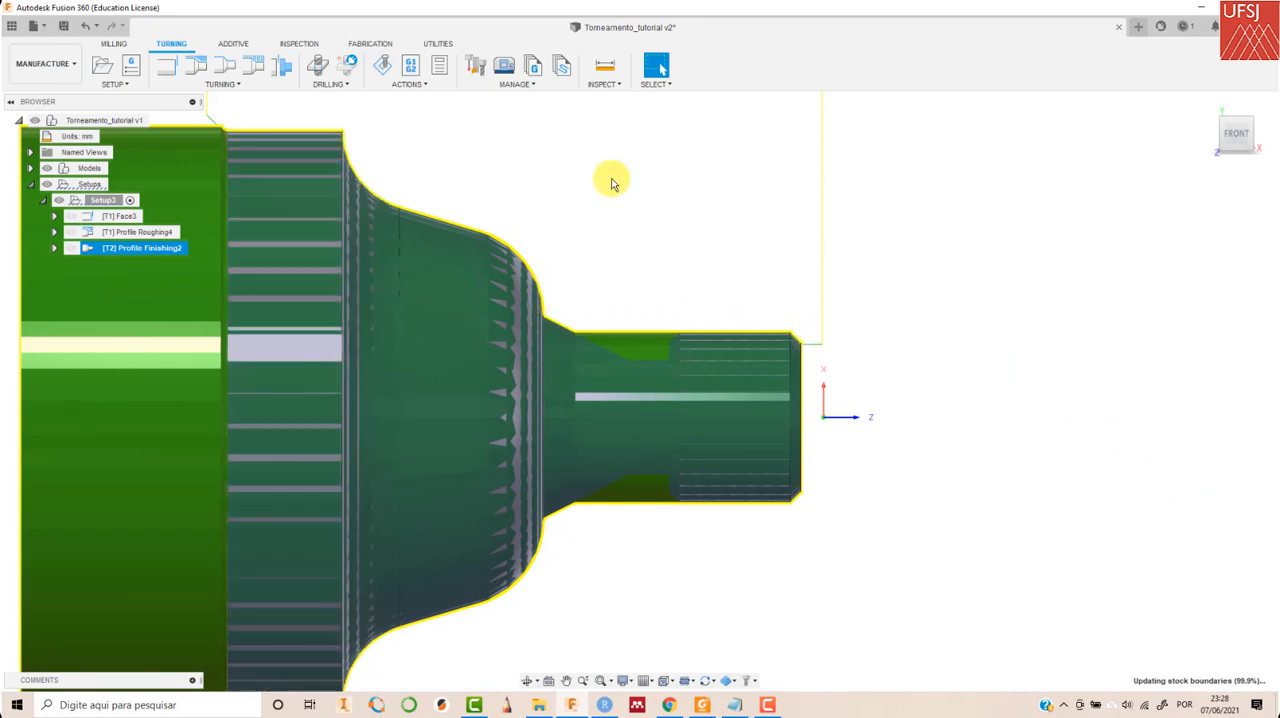
scroll(612, 182, down, 5)
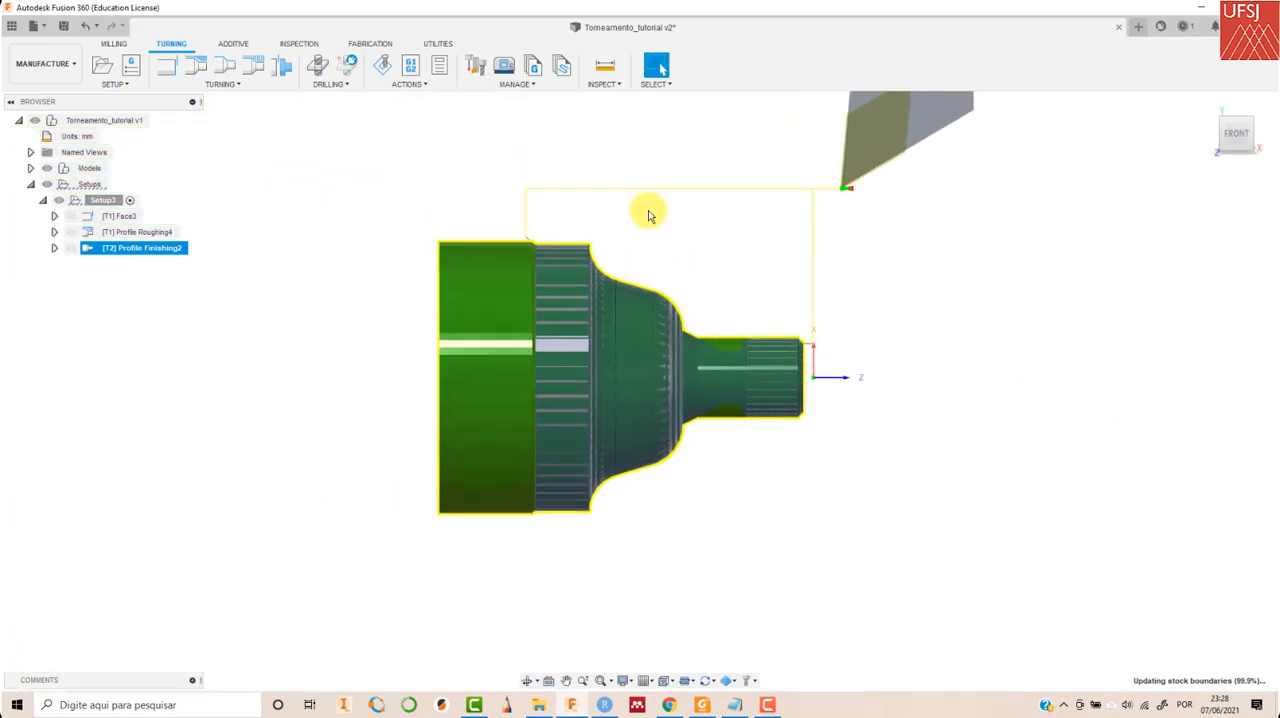
click(1063, 194)
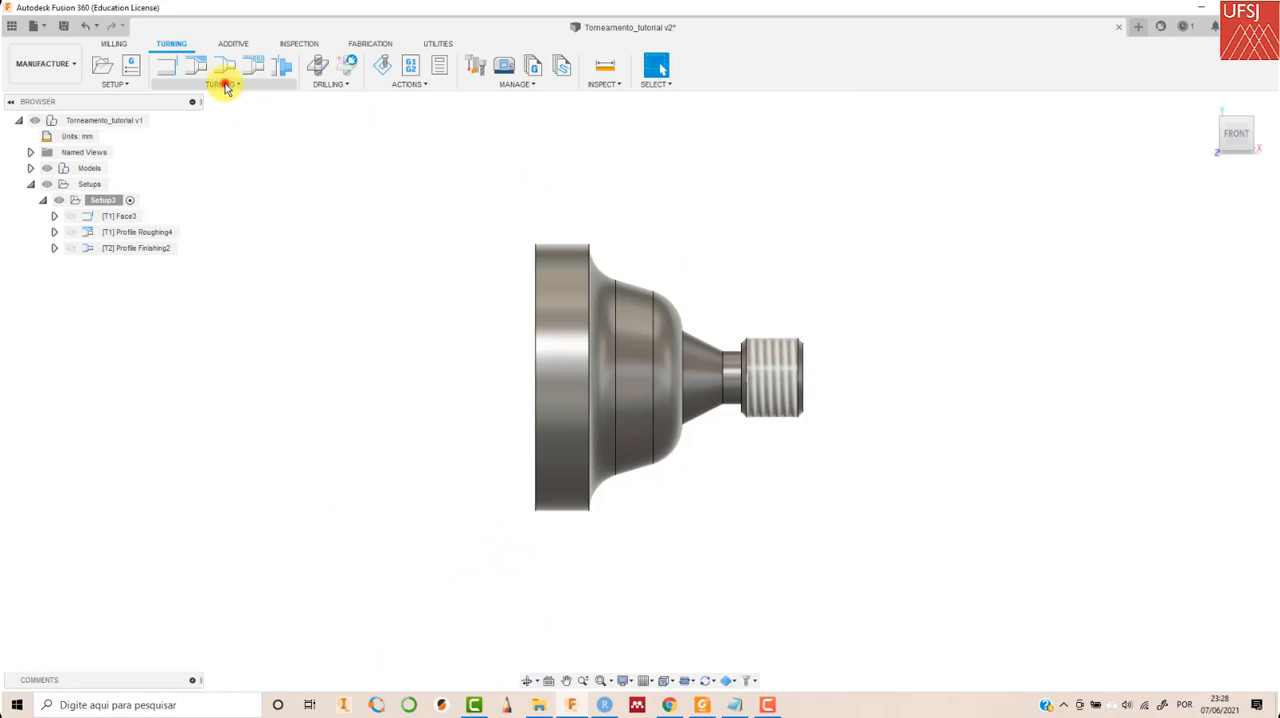
- Start a Turning Groove operation with tool 3 - Turning grooving from the Torneamento tutorial library and disable its coolant
click(226, 86)
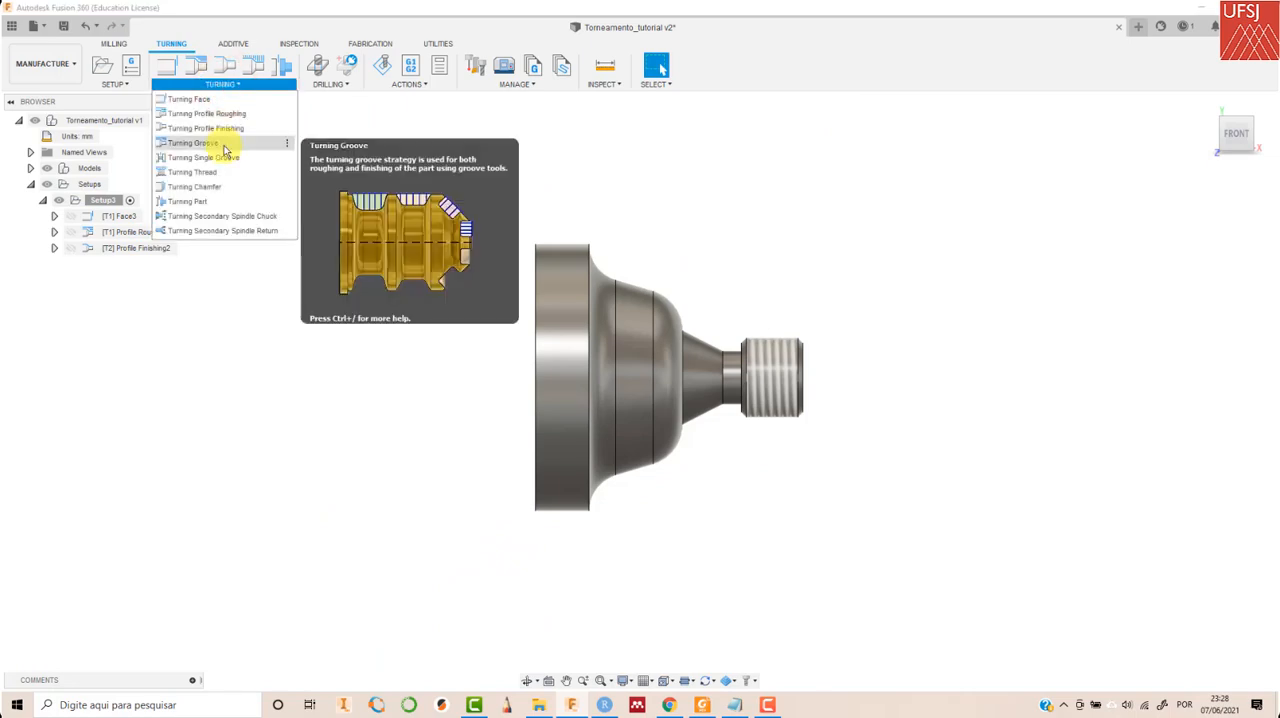
click(223, 146)
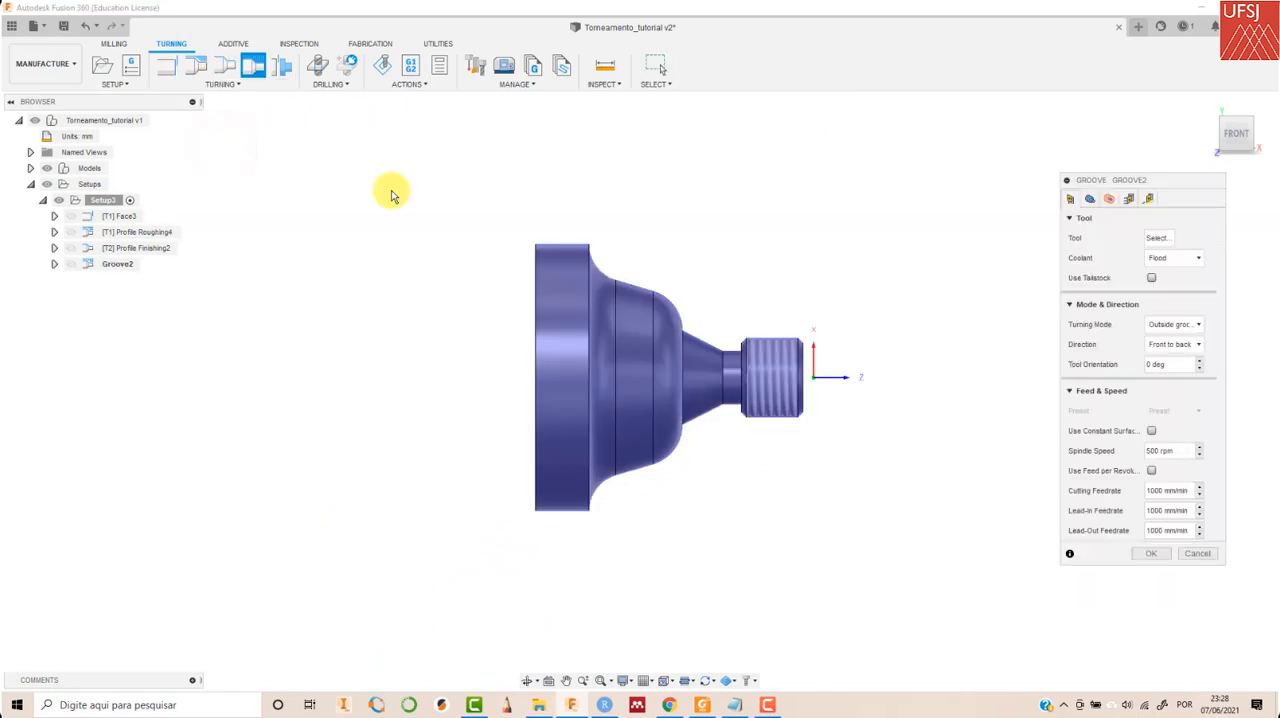
click(1156, 240)
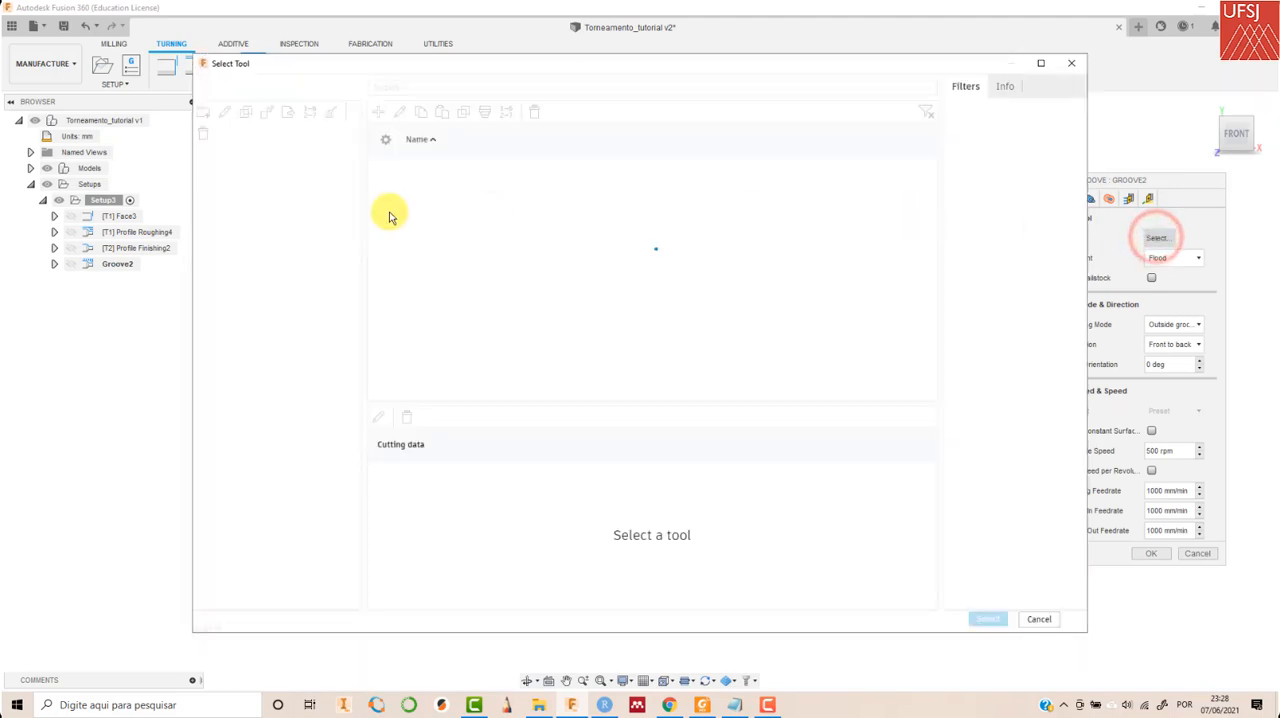
click(264, 360)
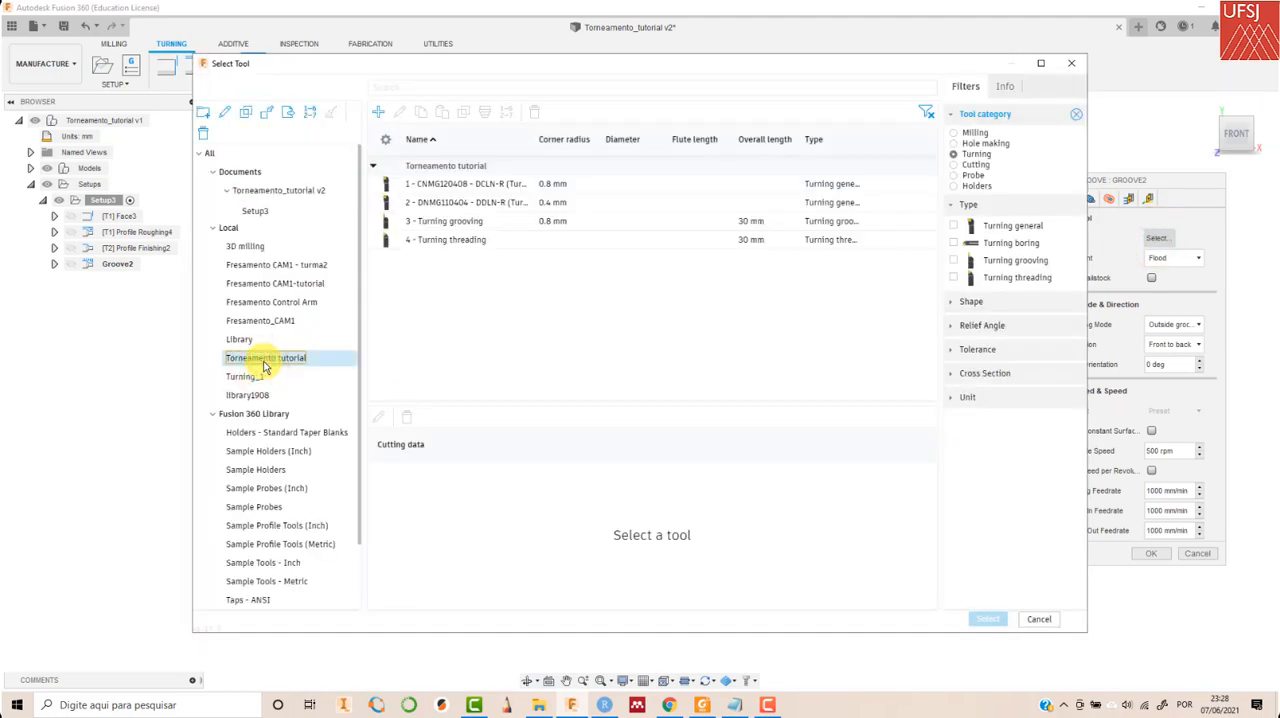
click(474, 222)
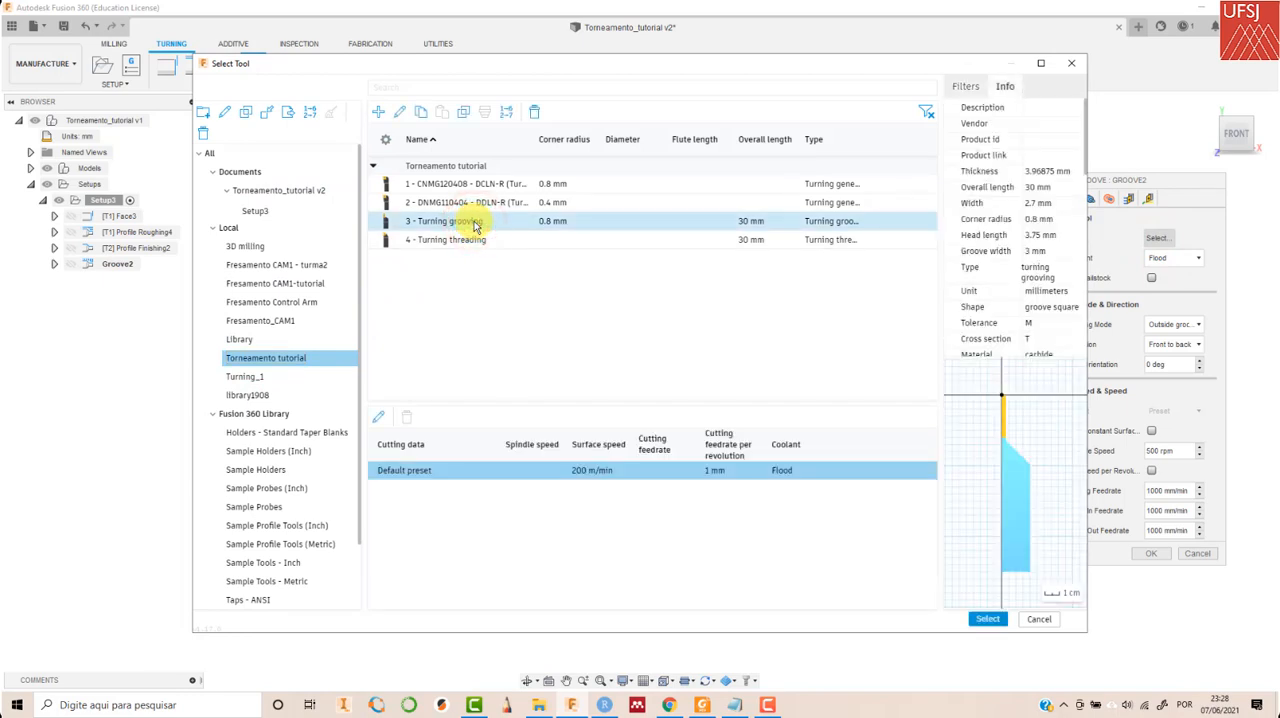
click(988, 619)
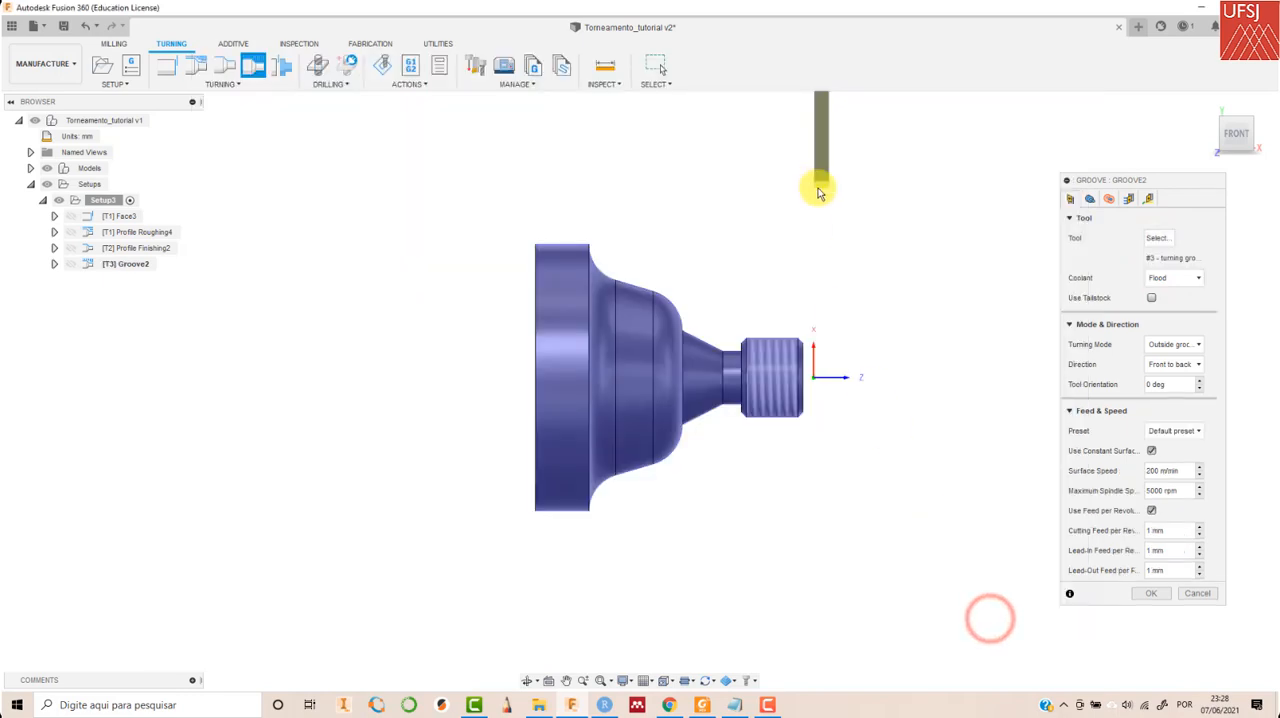
click(1172, 277)
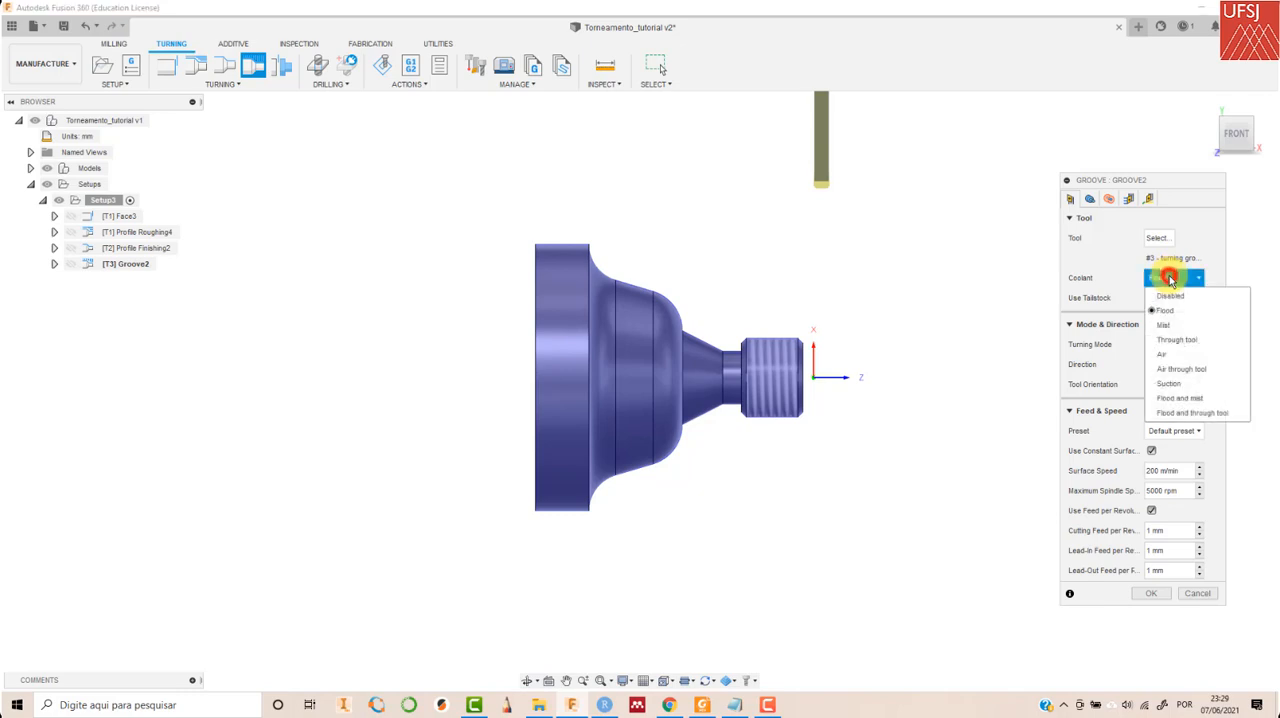
click(1171, 298)
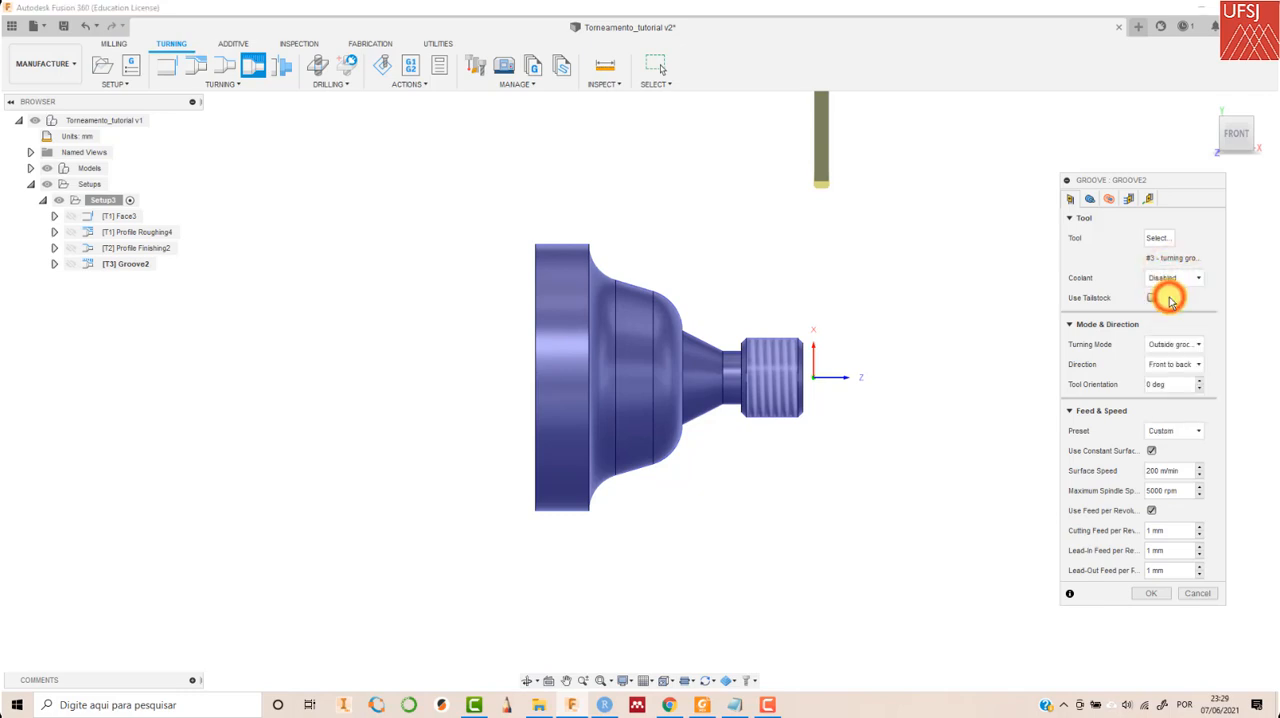
- Set the groove operation's front limit to Model front with an offset of -11.5 mm
click(1089, 198)
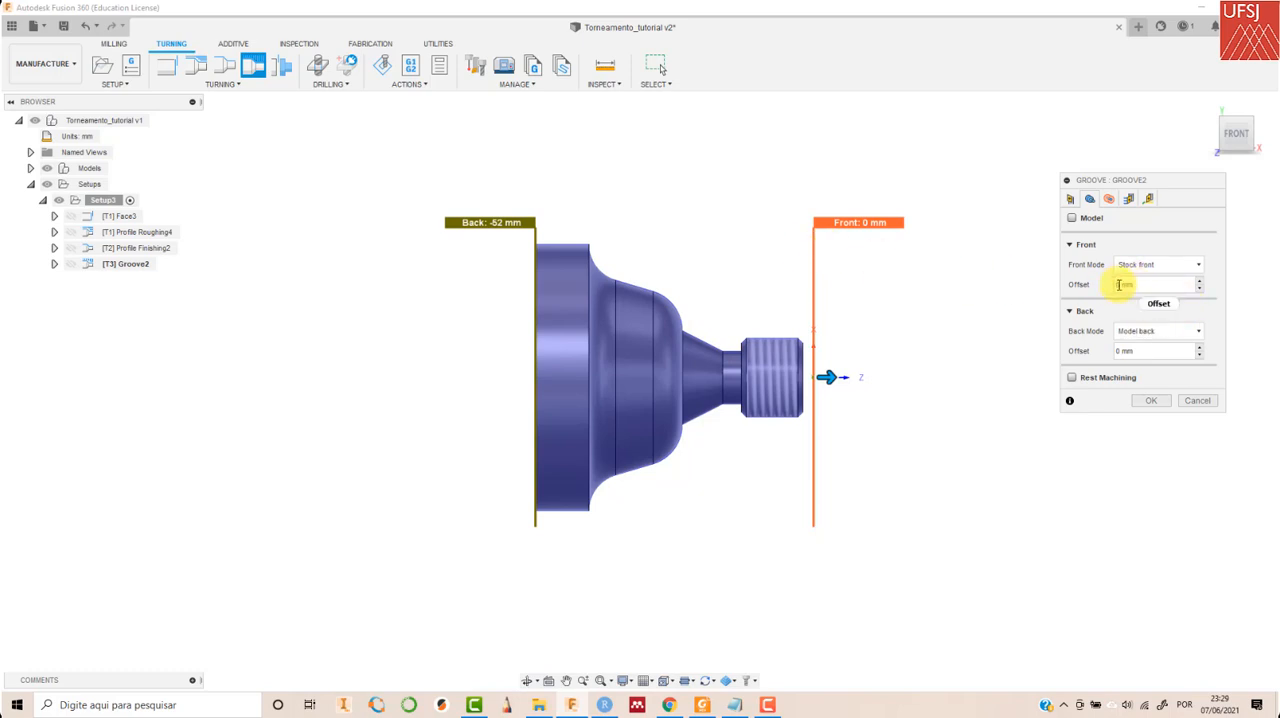
text(-11.)
click(1156, 264)
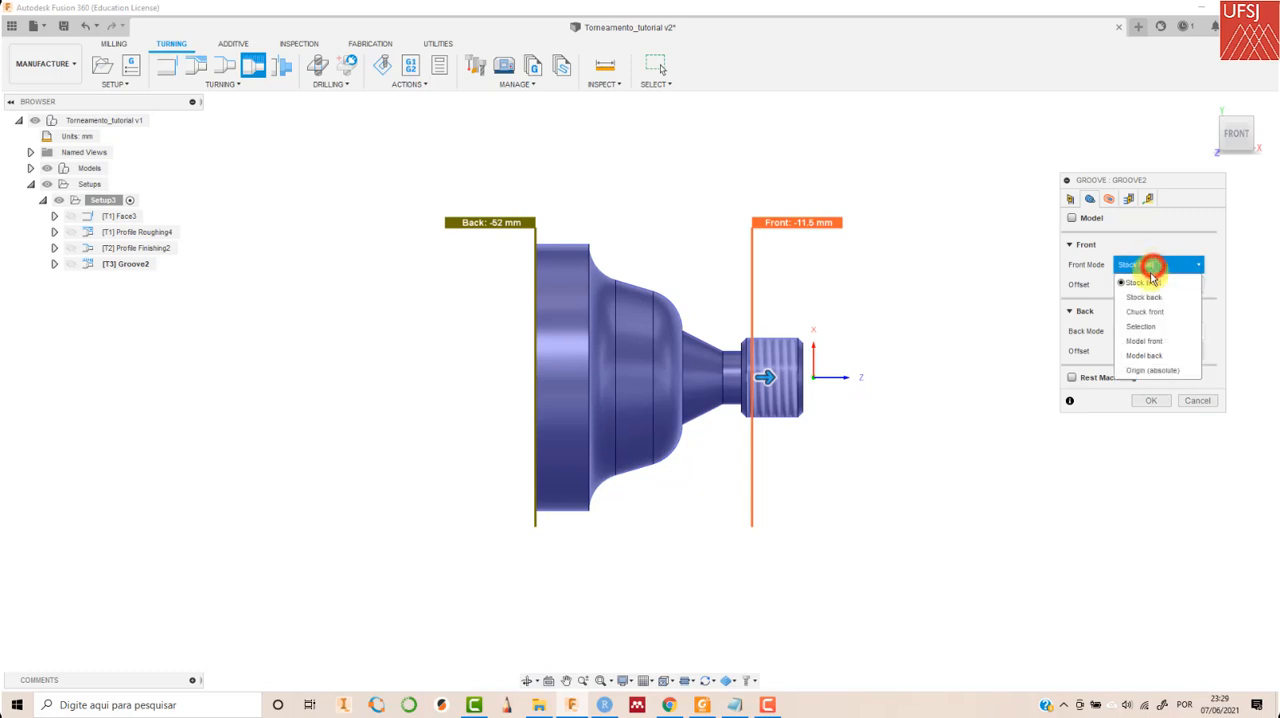
click(1144, 341)
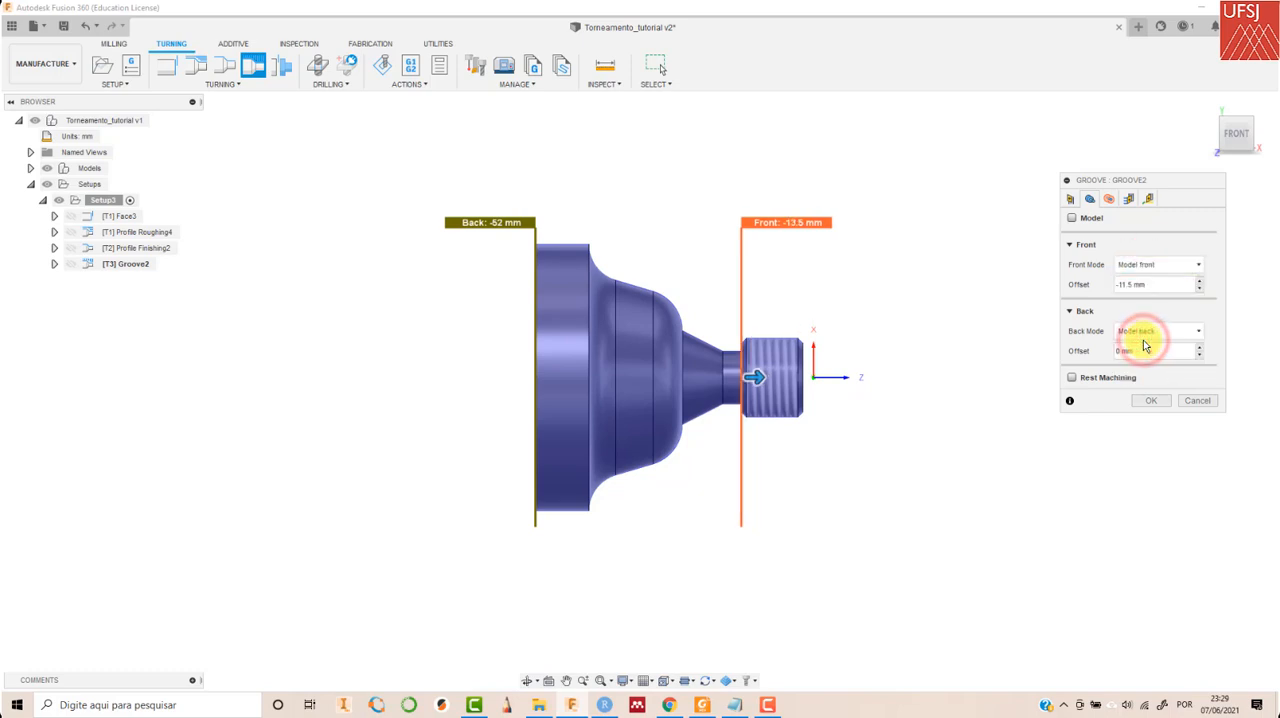
- Reset the groove's Model front offset to 0 mm and enable Rest Machining with the source from previous operations
click(1185, 267)
click(1185, 267)
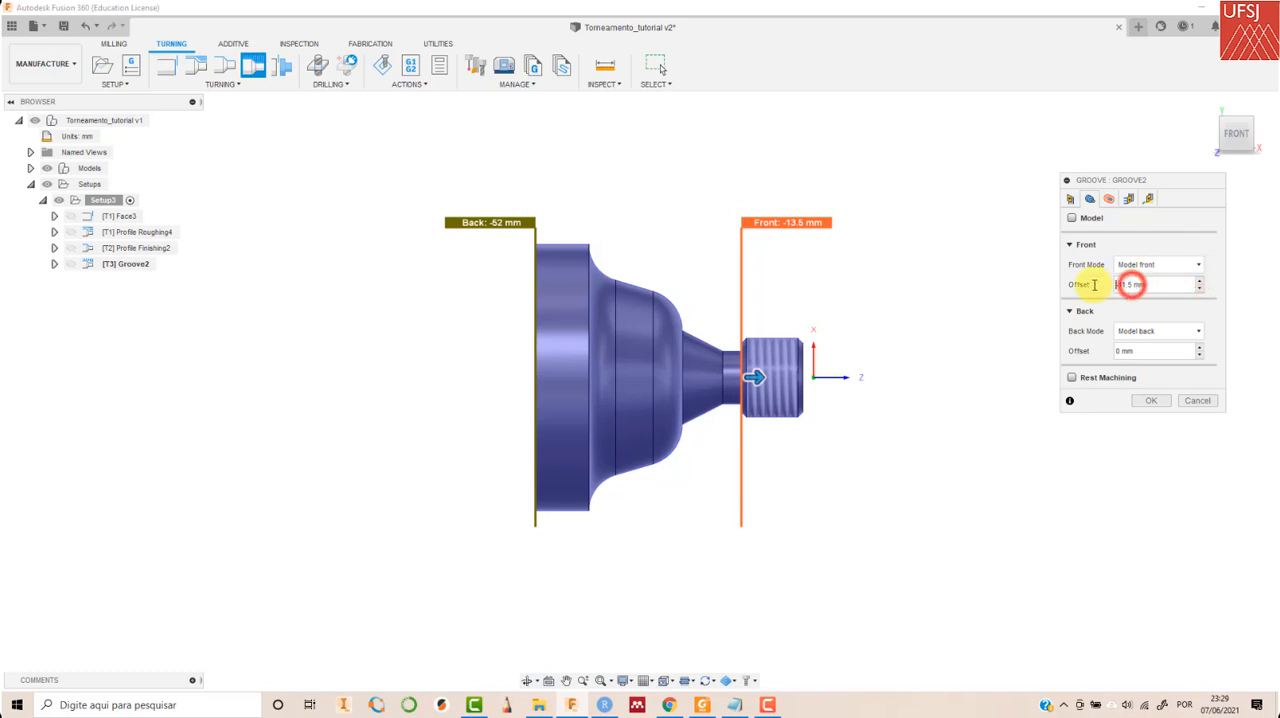
double_click(1131, 285)
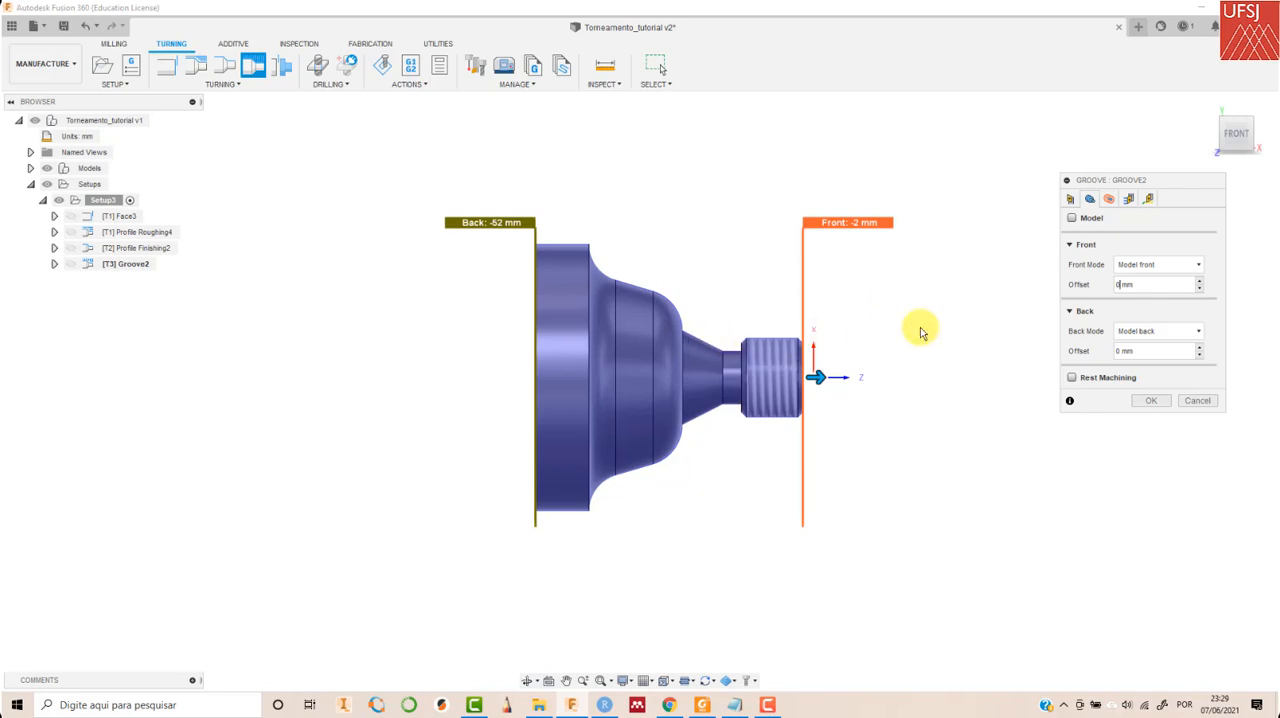
click(1071, 379)
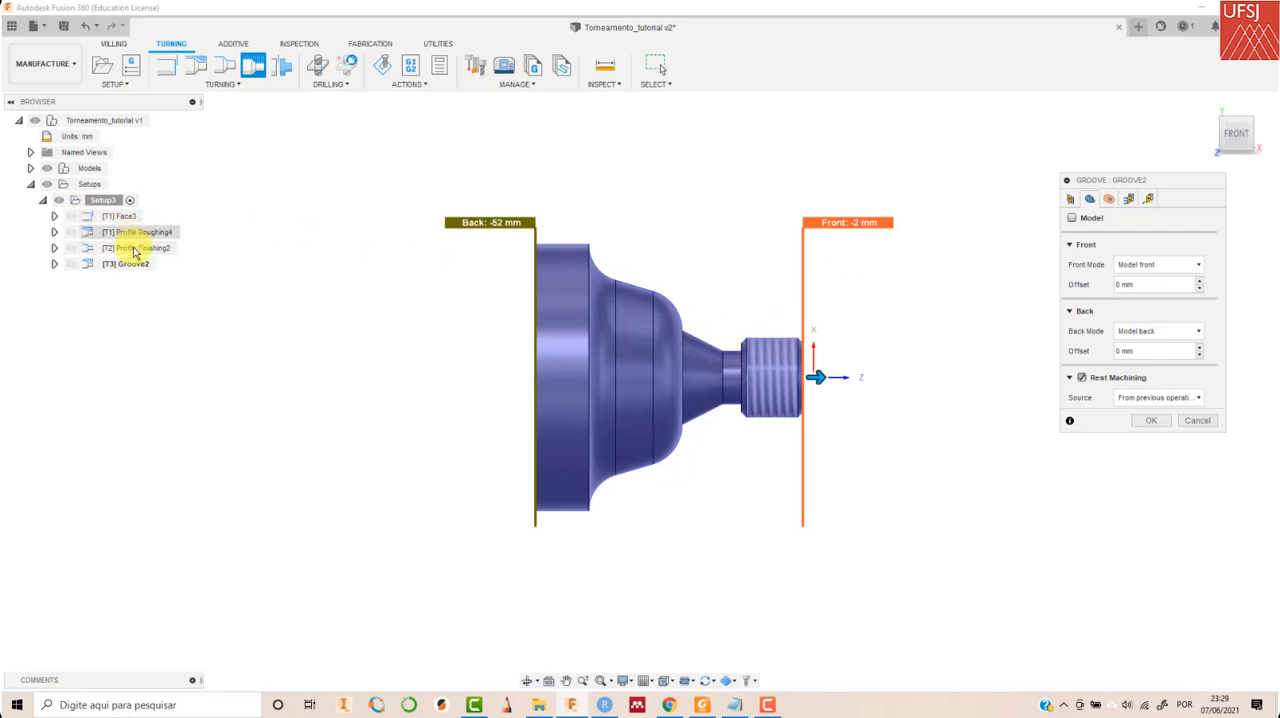
- Set the groove's finishing stepover and finish feedrate to 0.5 mm, keep the 1 mm maximum grooving stepover, and generate the toolpath
click(1131, 198)
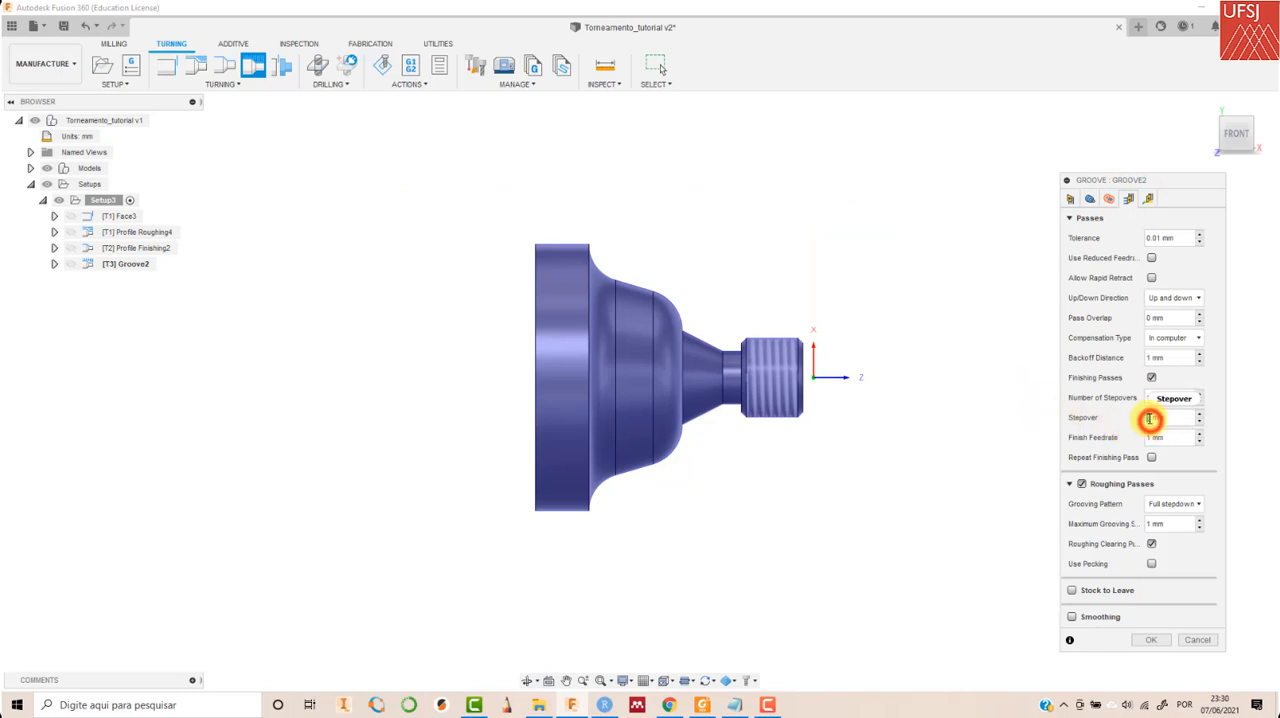
mouse_move(1150, 418)
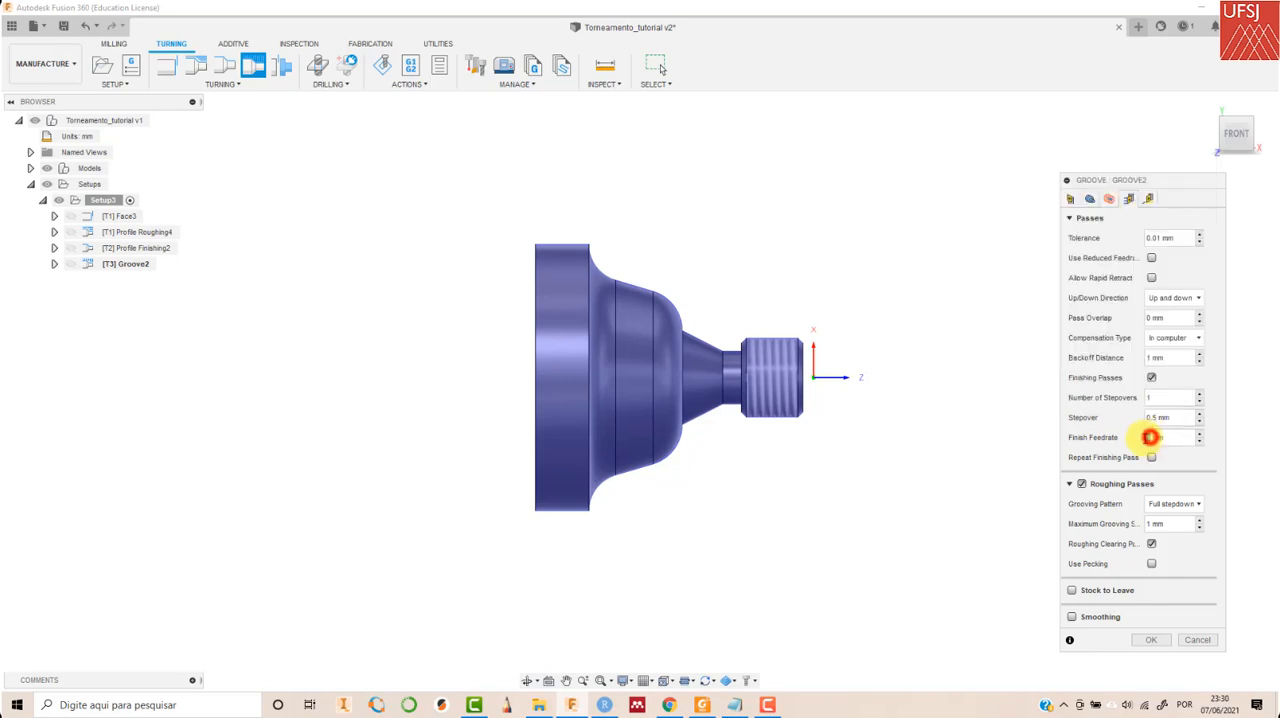
click(1150, 437)
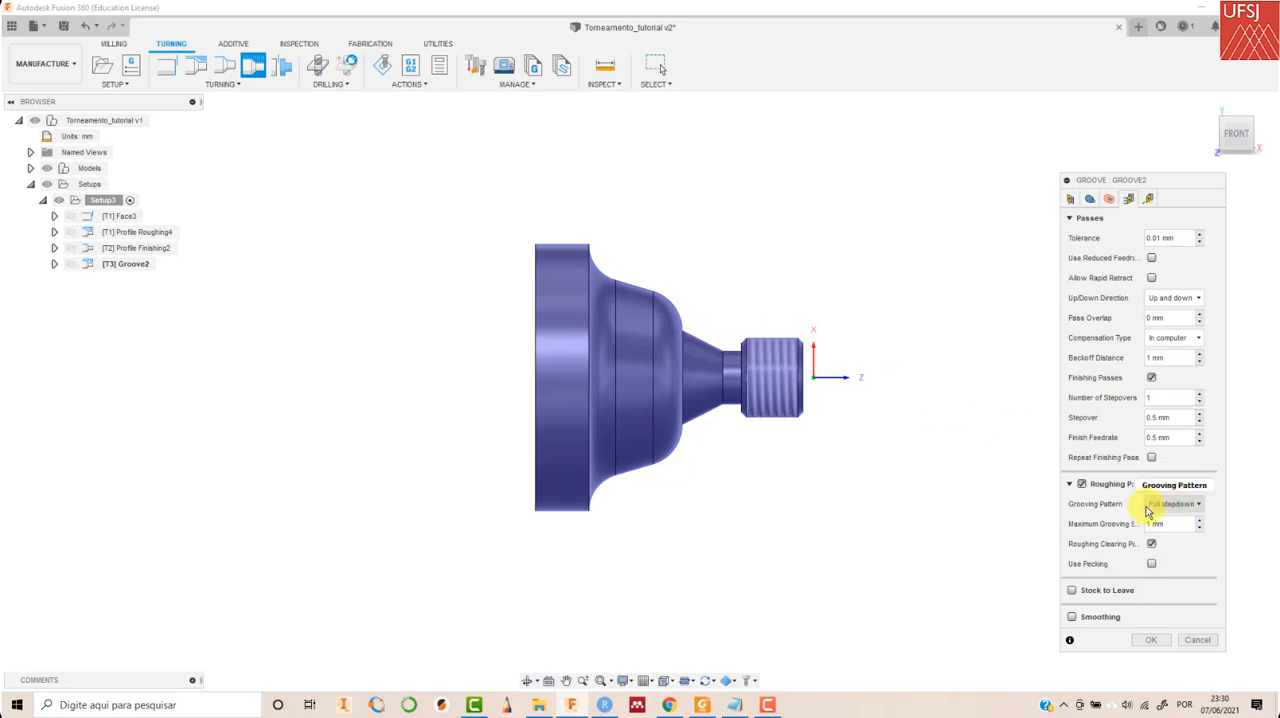
mouse_move(1165, 508)
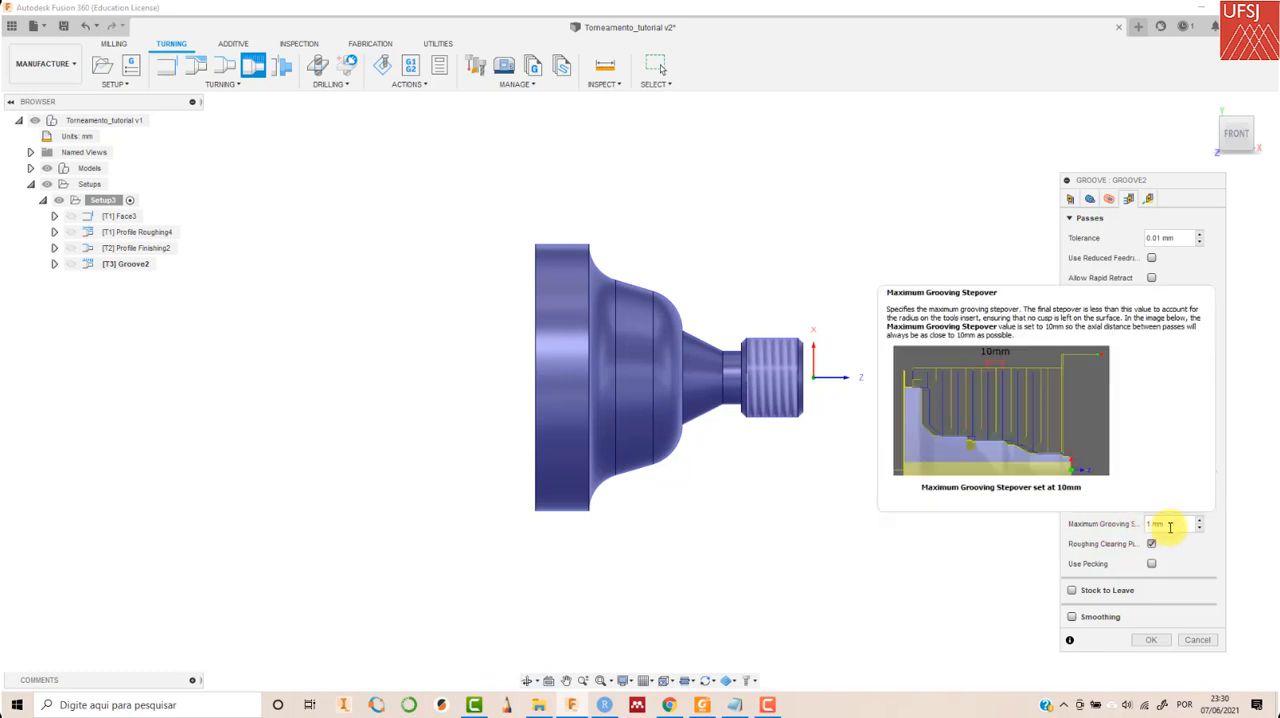
click(1155, 527)
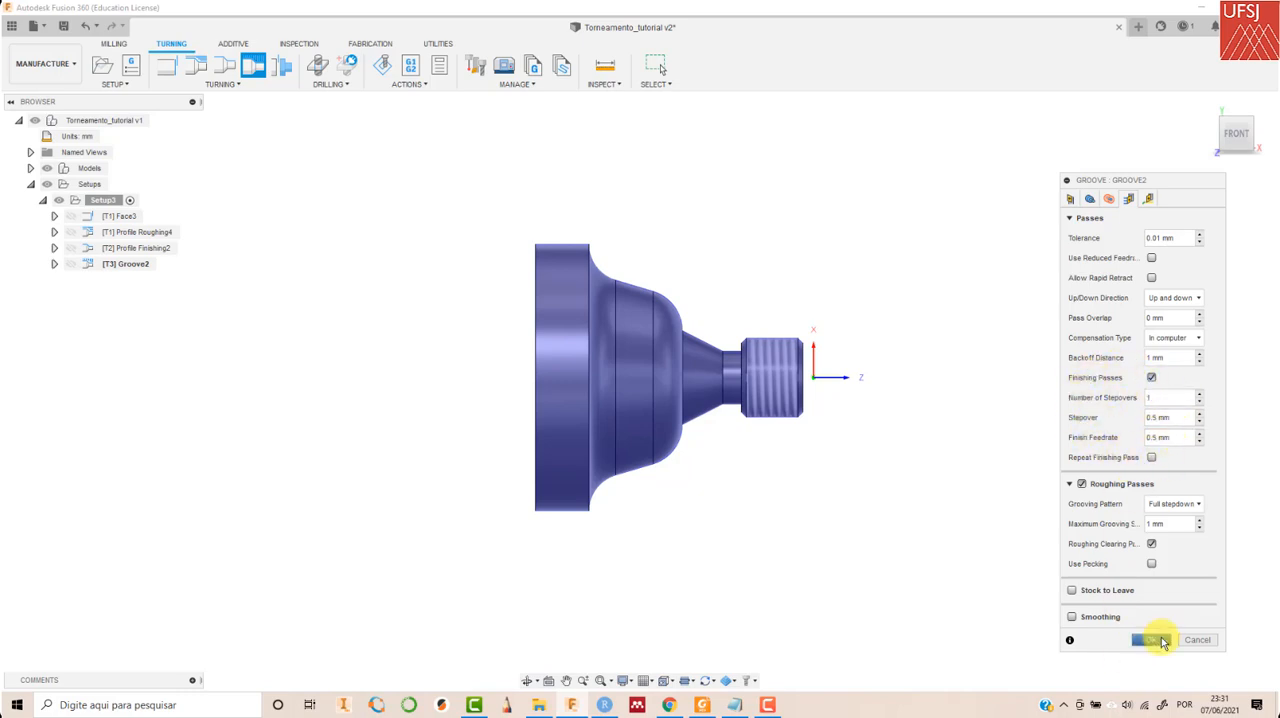
click(1163, 641)
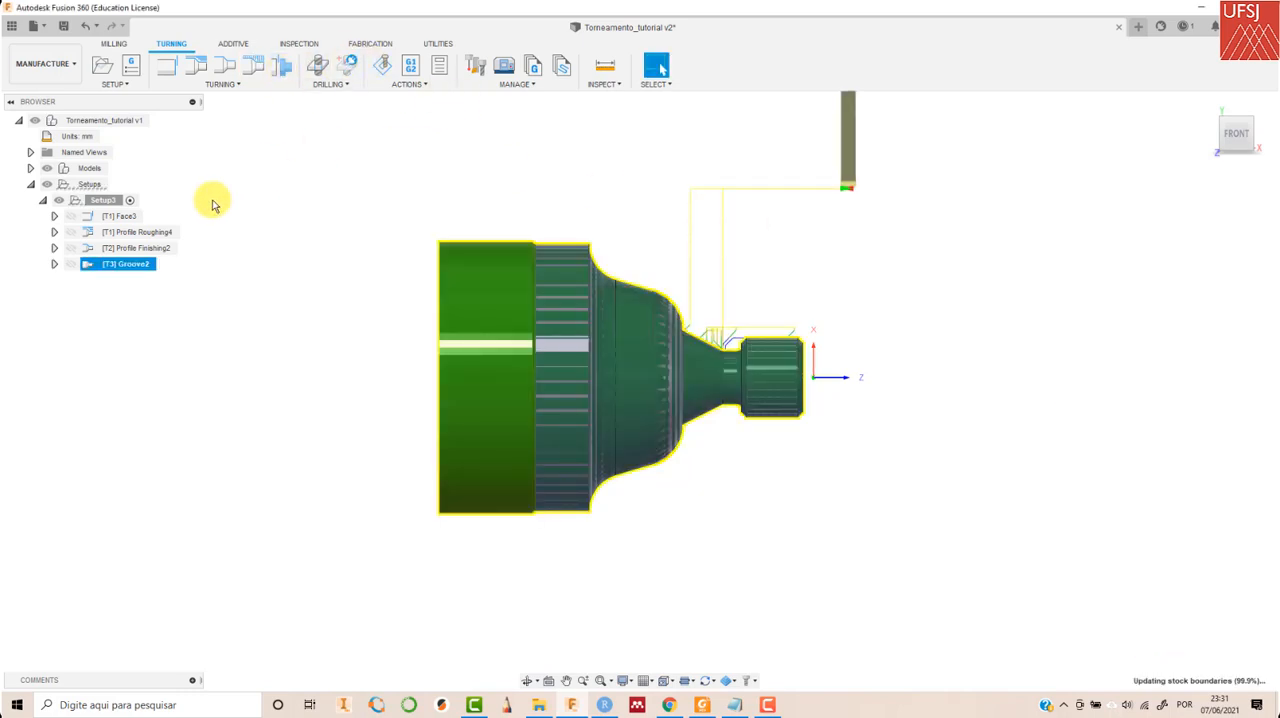
- Simulate Setup3, skipping ahead to the profile finishing operation and playing through the groove, and close the simulation
click(112, 200)
click(381, 65)
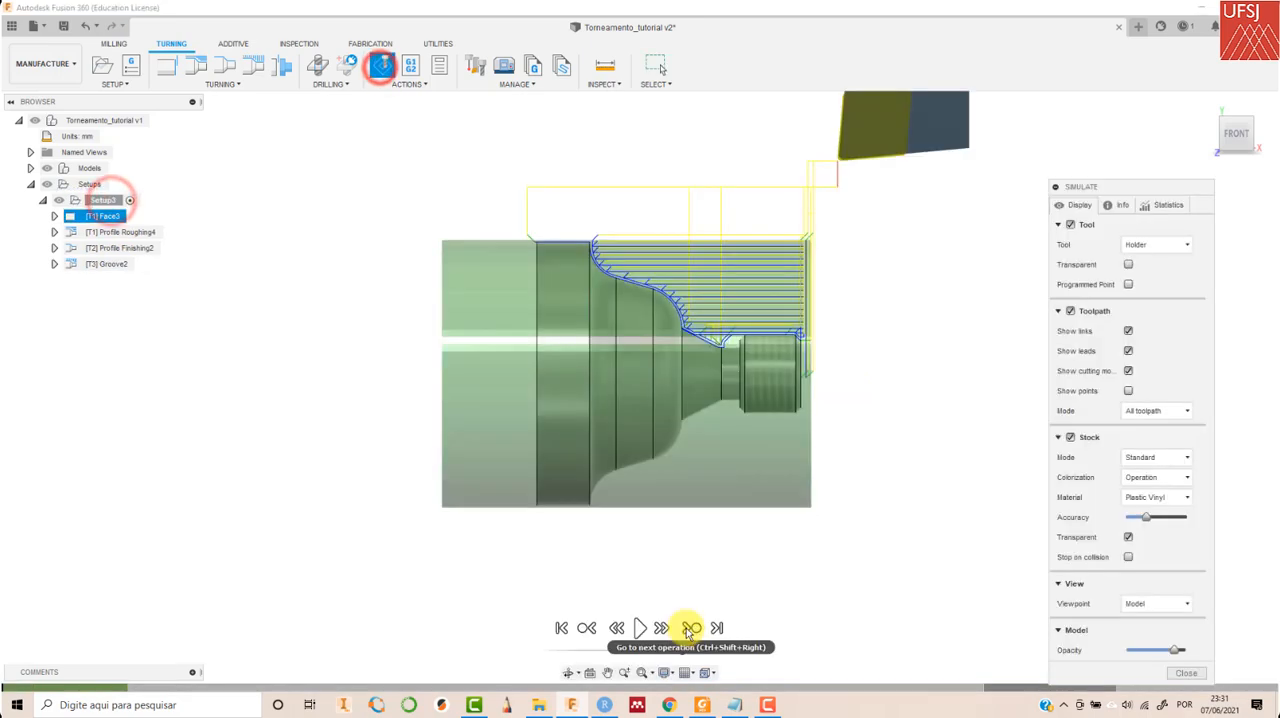
click(690, 628)
click(690, 628)
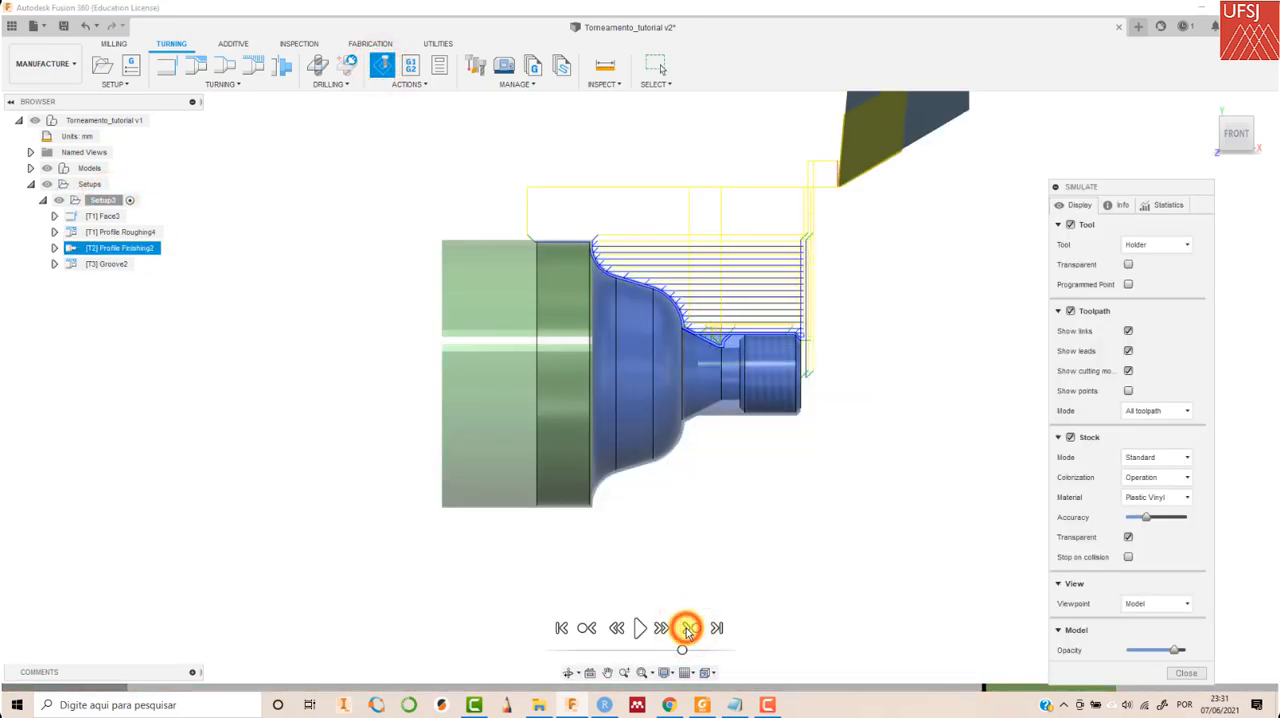
click(640, 628)
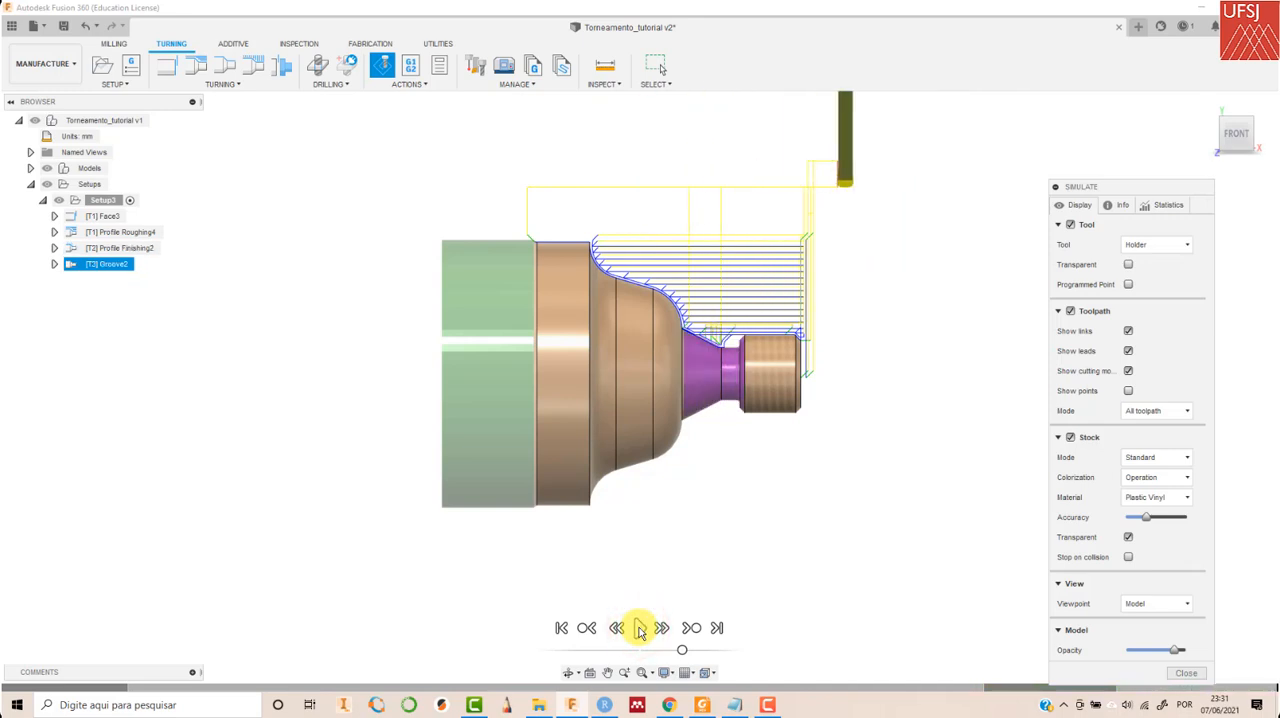
click(1186, 674)
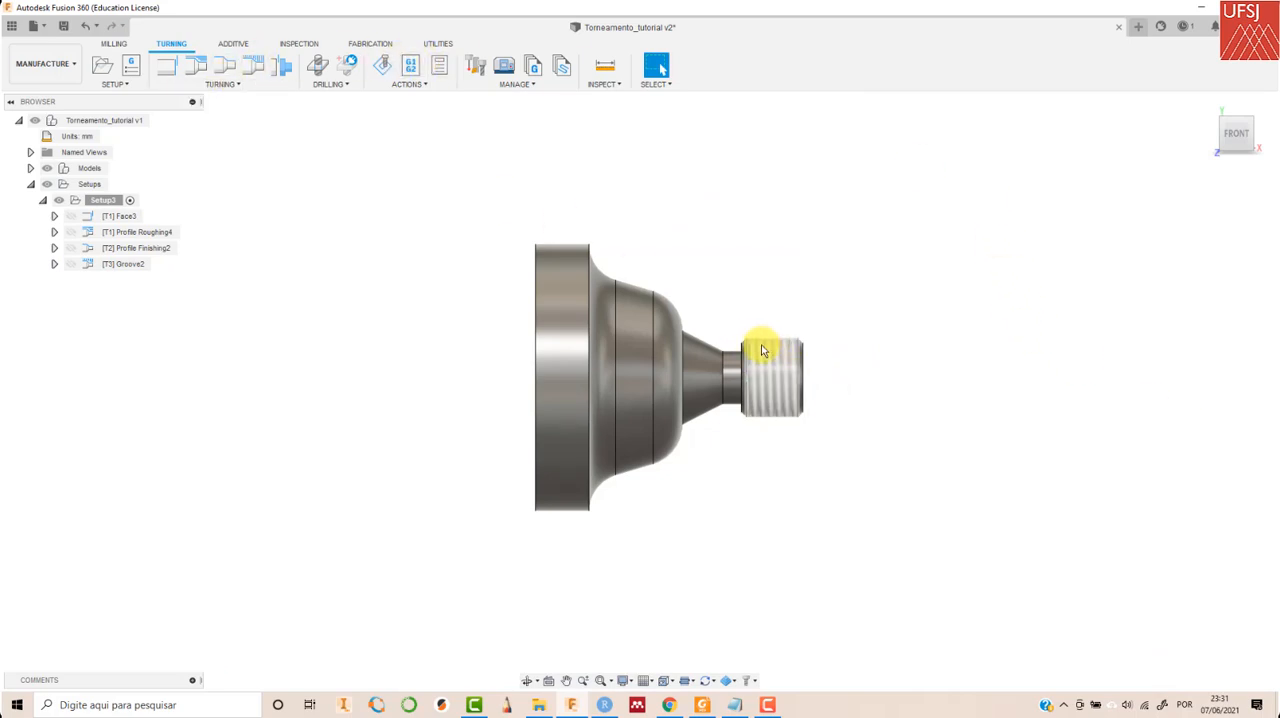
- Inspect the thread feature of the part in the Design workspace and return to the Manufacture workspace
click(70, 65)
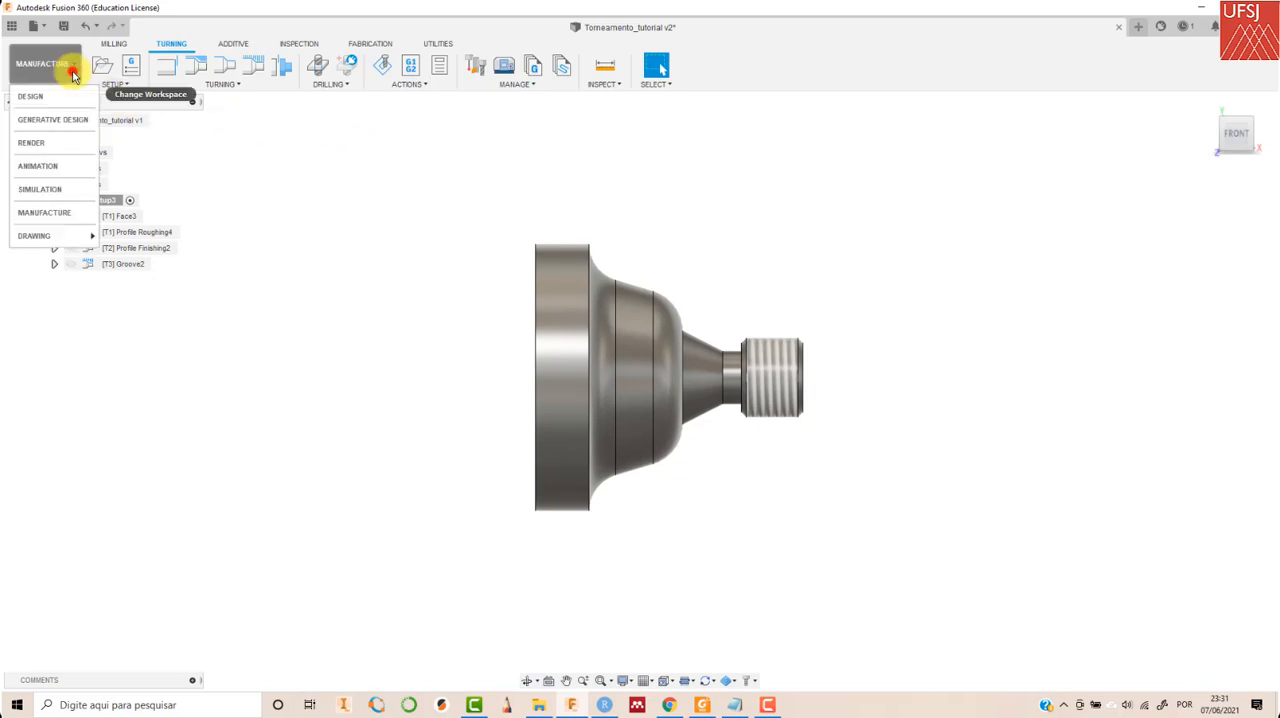
click(57, 96)
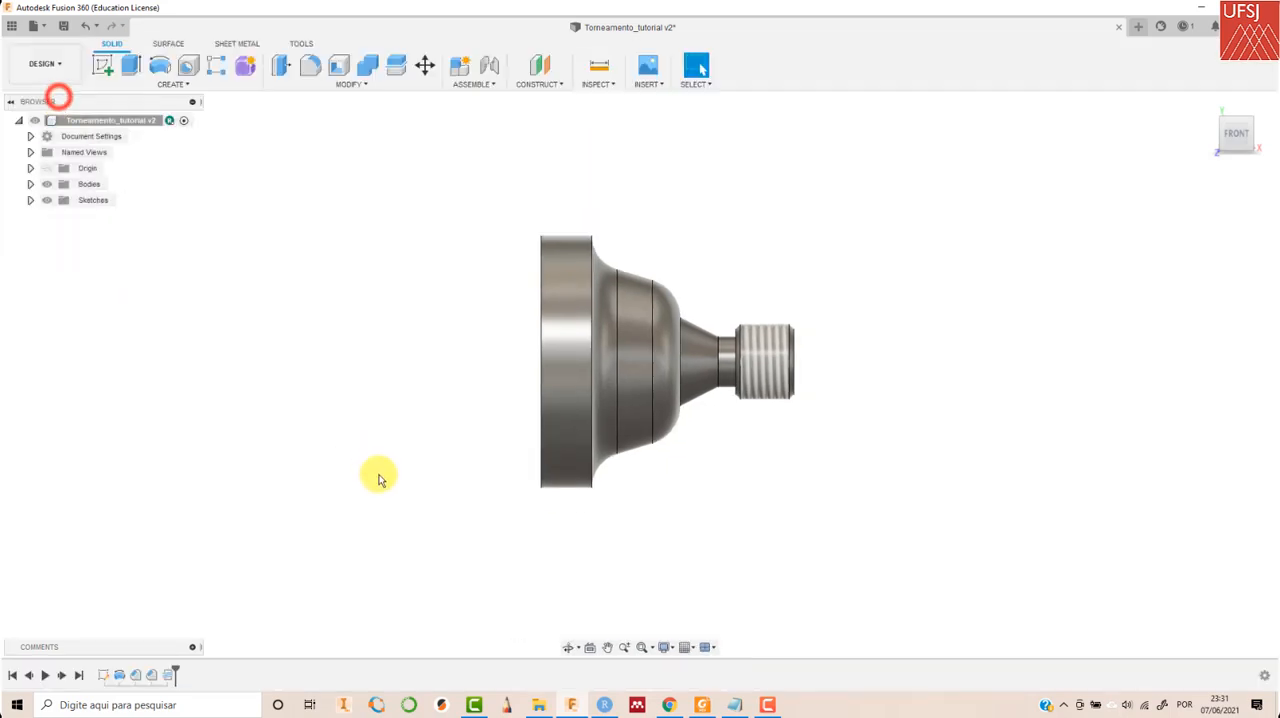
click(170, 676)
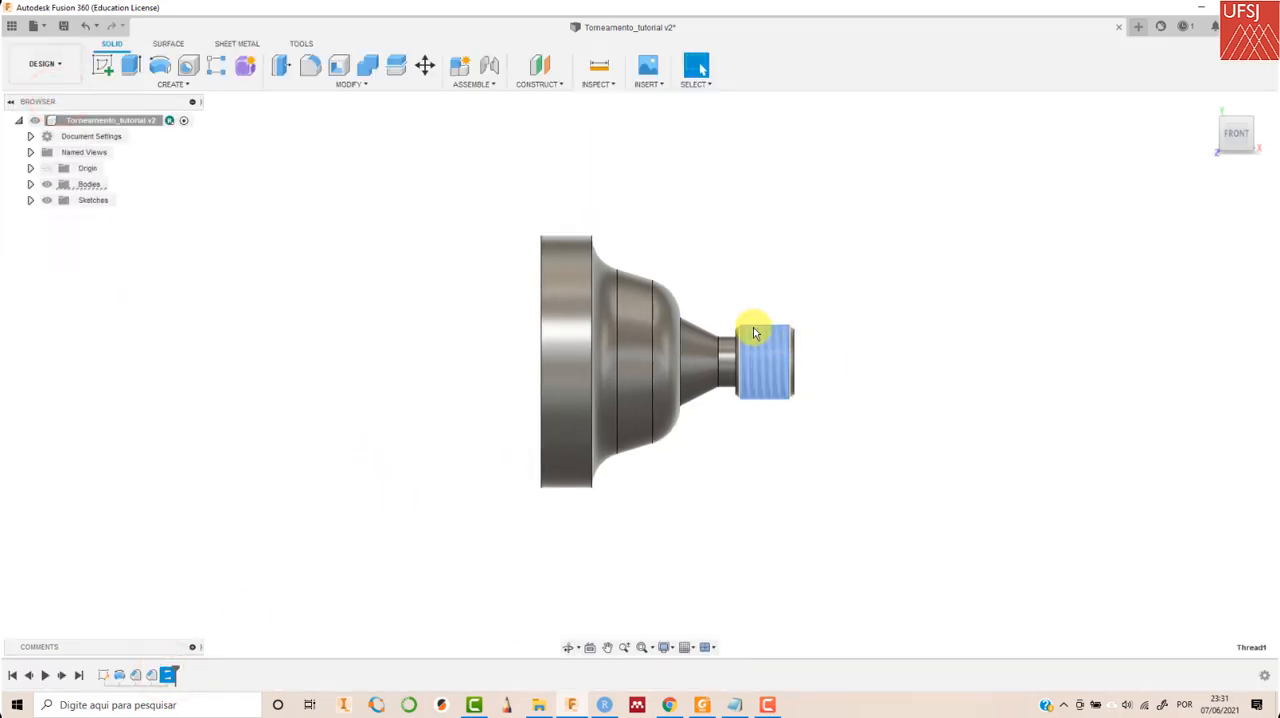
click(346, 160)
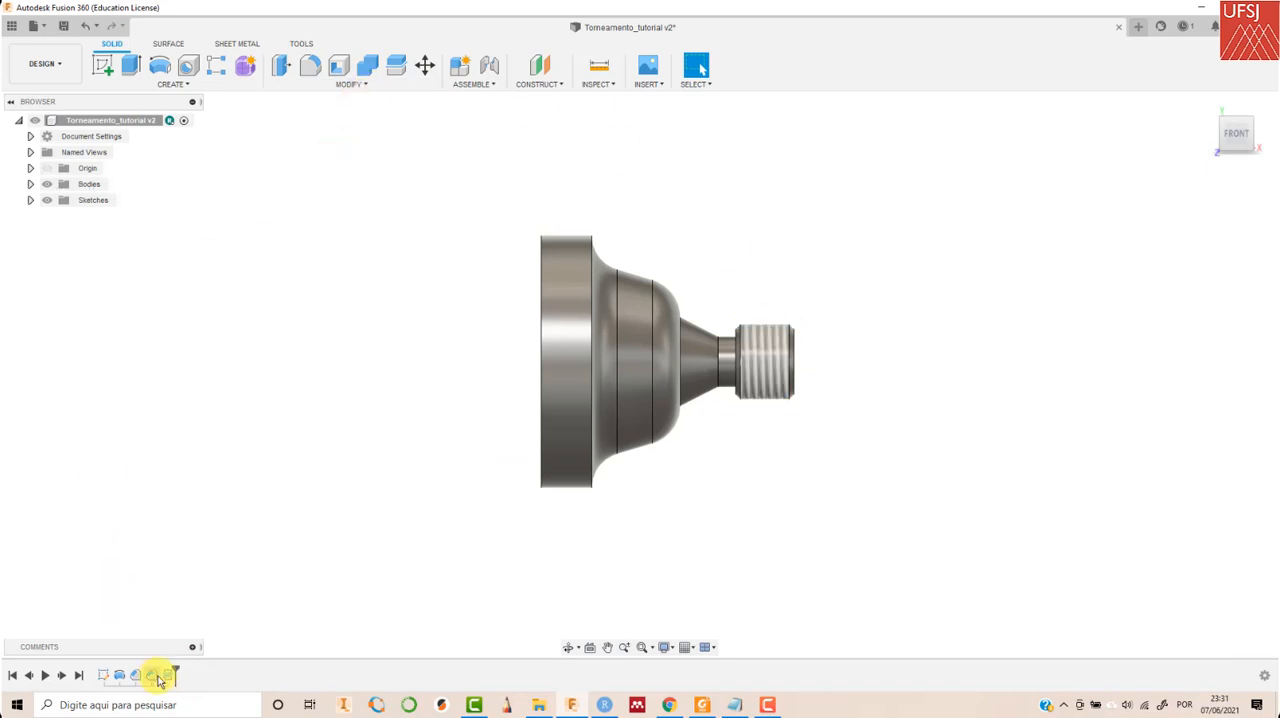
click(56, 64)
click(53, 212)
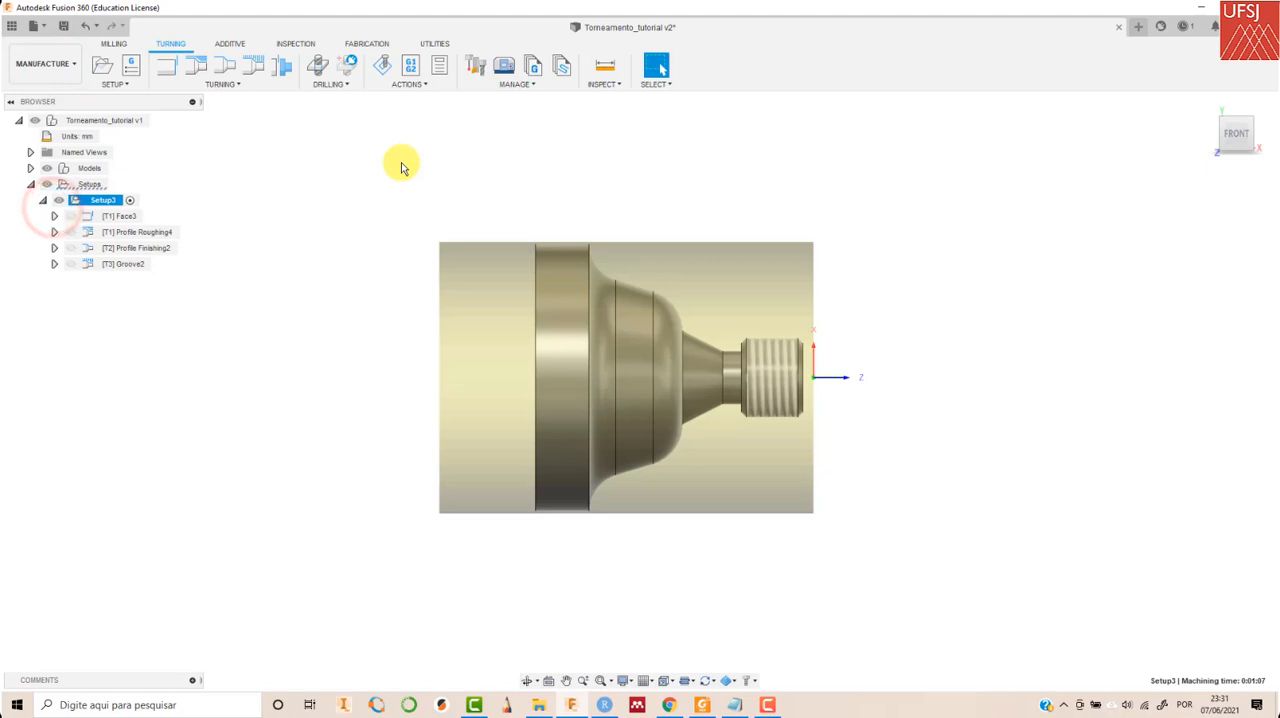
- Start a Turning Thread operation with tool 4 - Turning threading from the Torneamento tutorial library
click(236, 84)
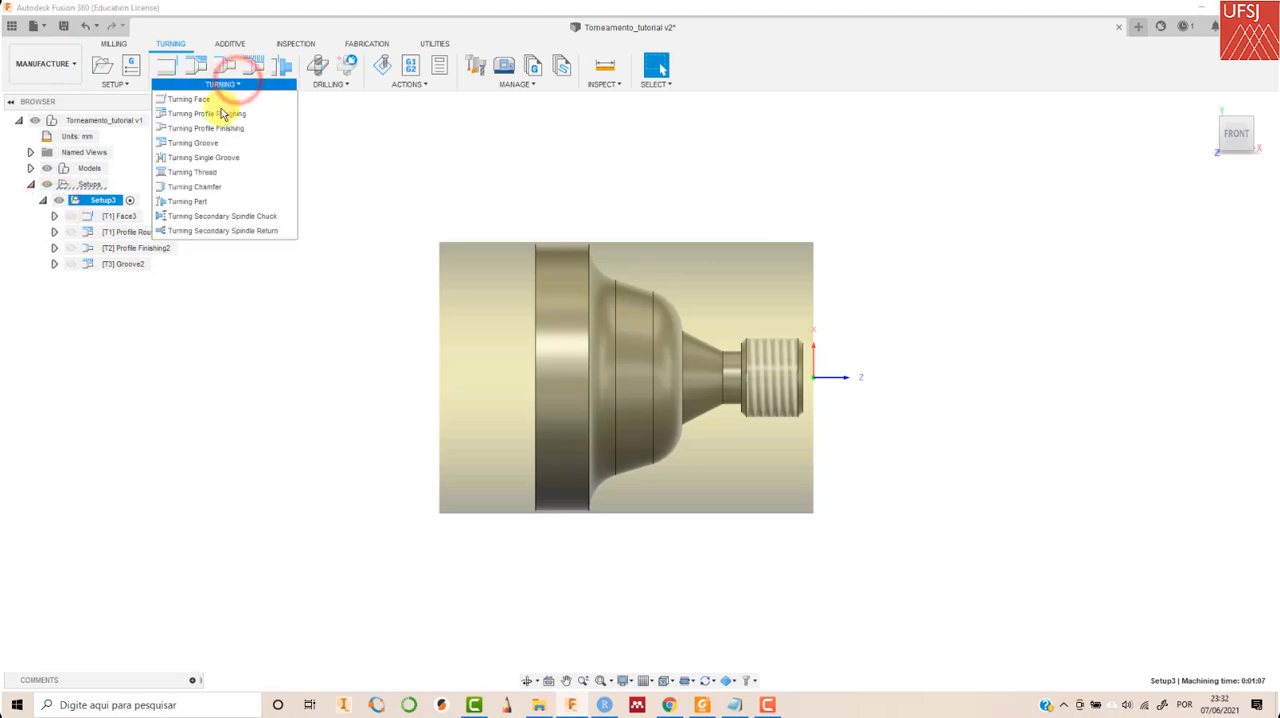
click(224, 173)
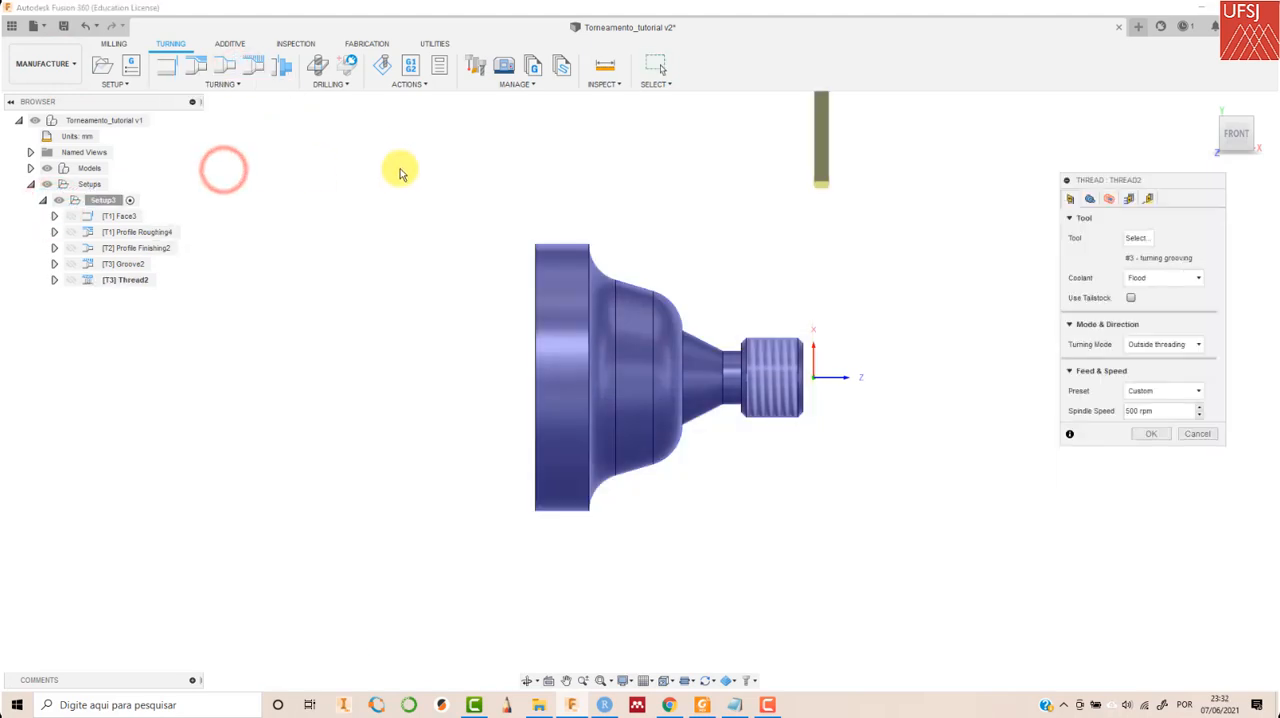
click(1138, 238)
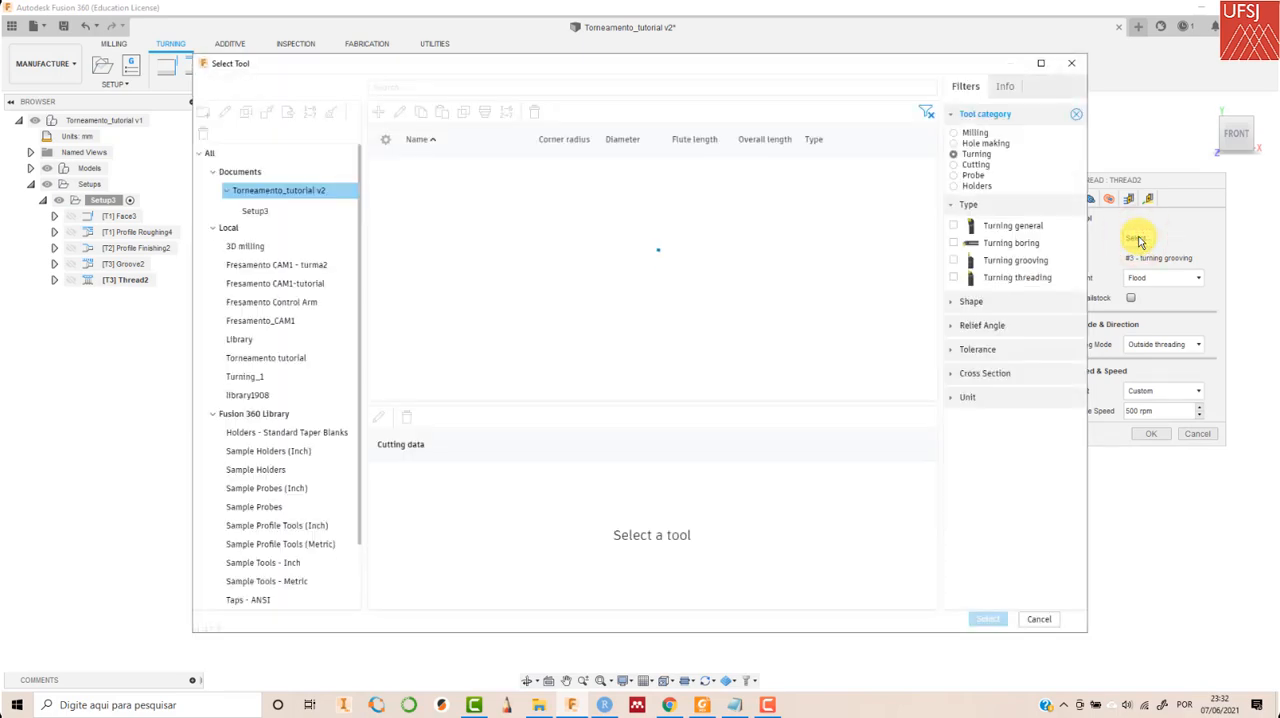
click(262, 357)
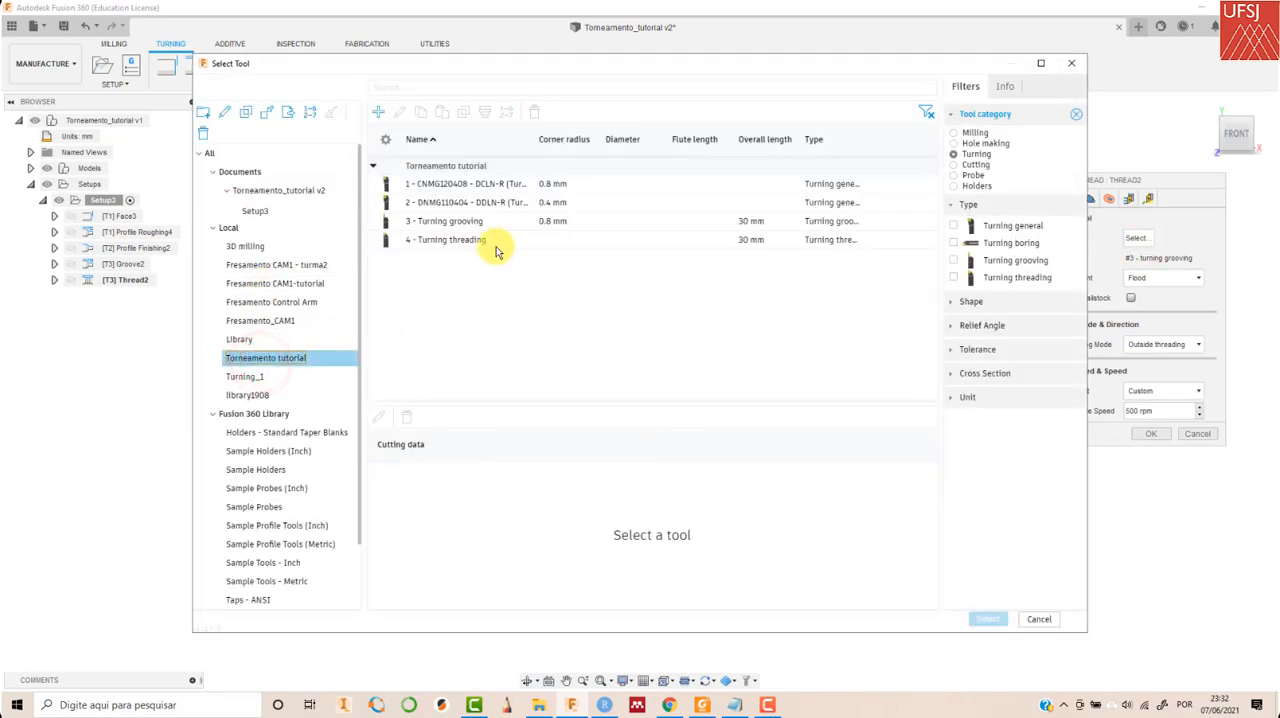
click(470, 242)
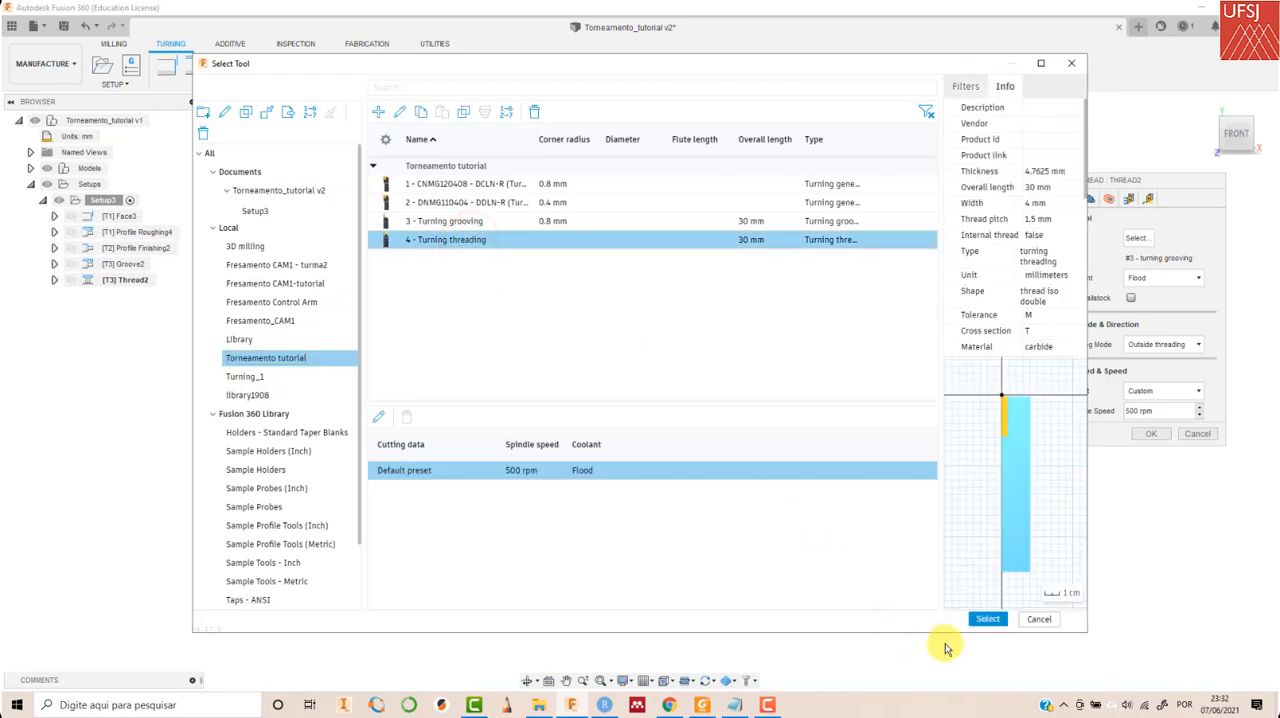
click(985, 619)
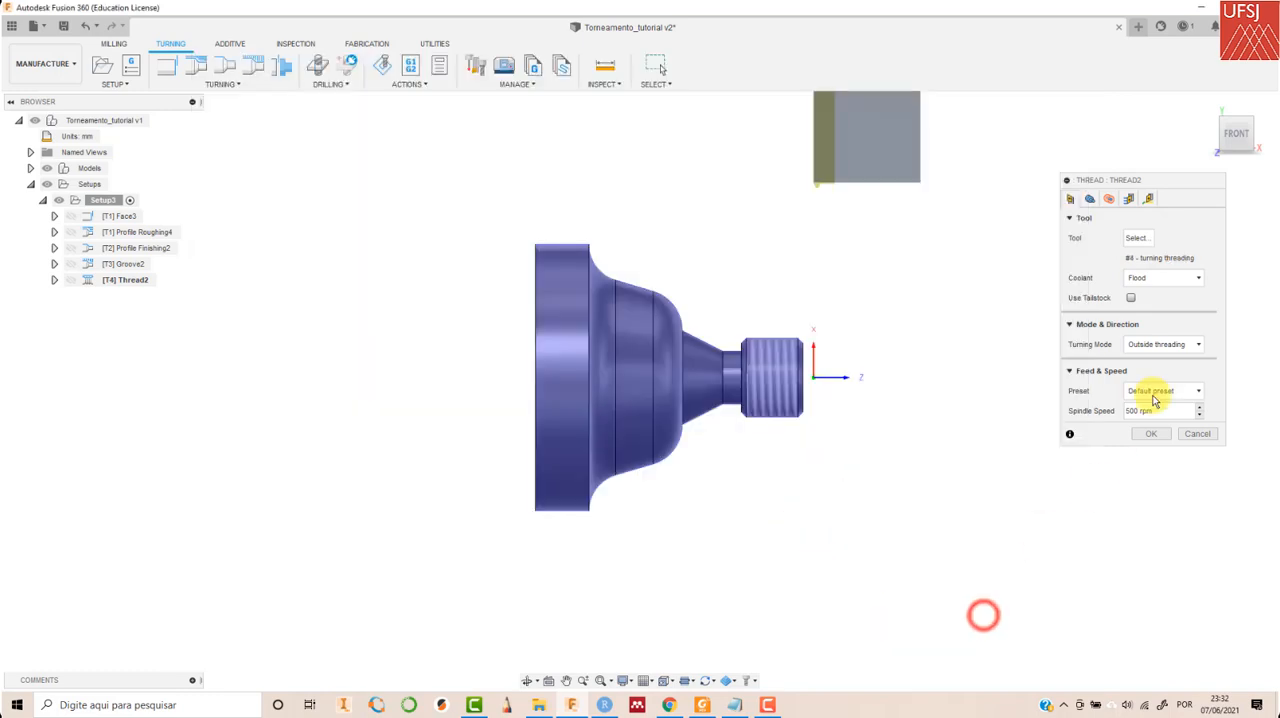
- Select the threaded cylindrical face as the thread geometry and set the backside stock offset to 2 mm
click(1090, 199)
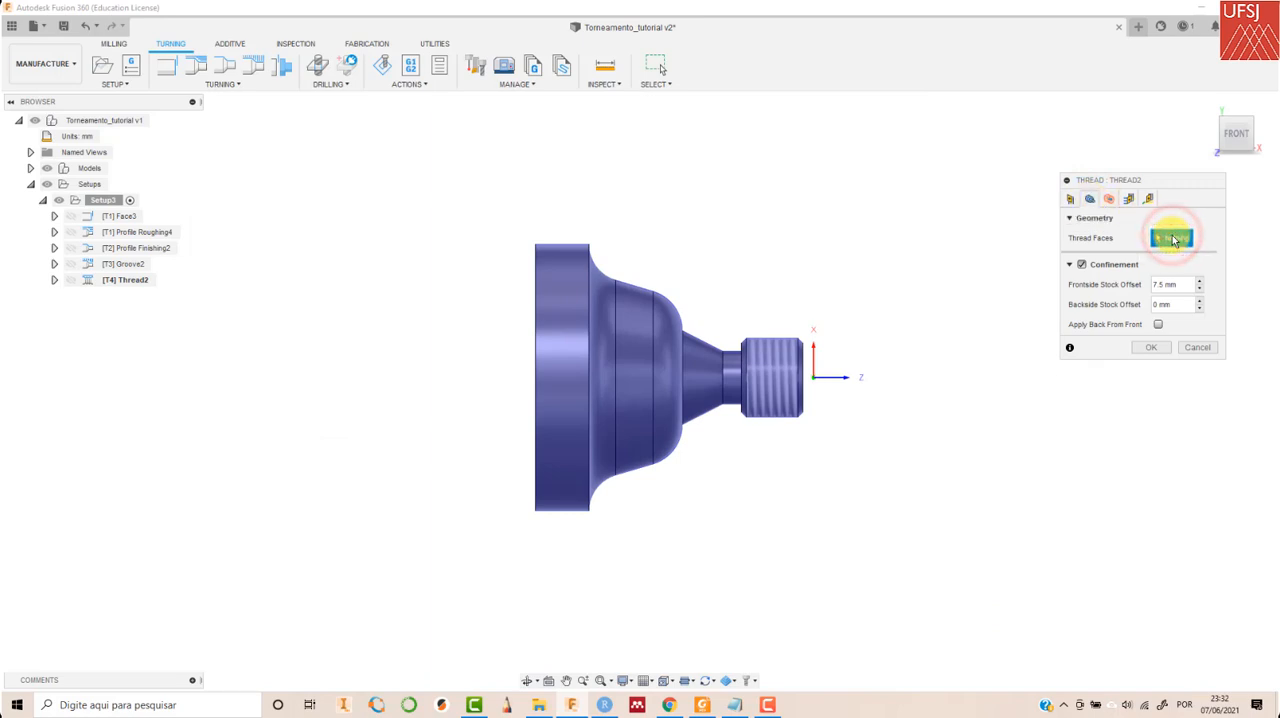
click(773, 345)
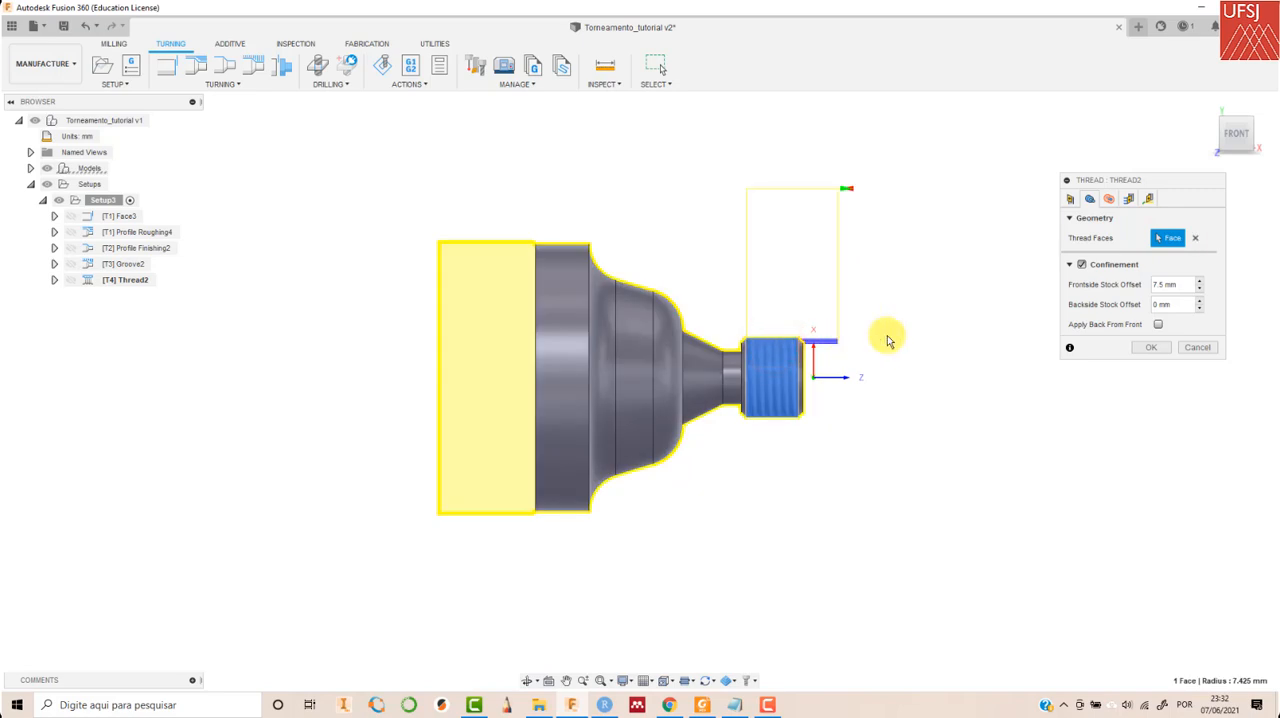
scroll(889, 335, up, 1)
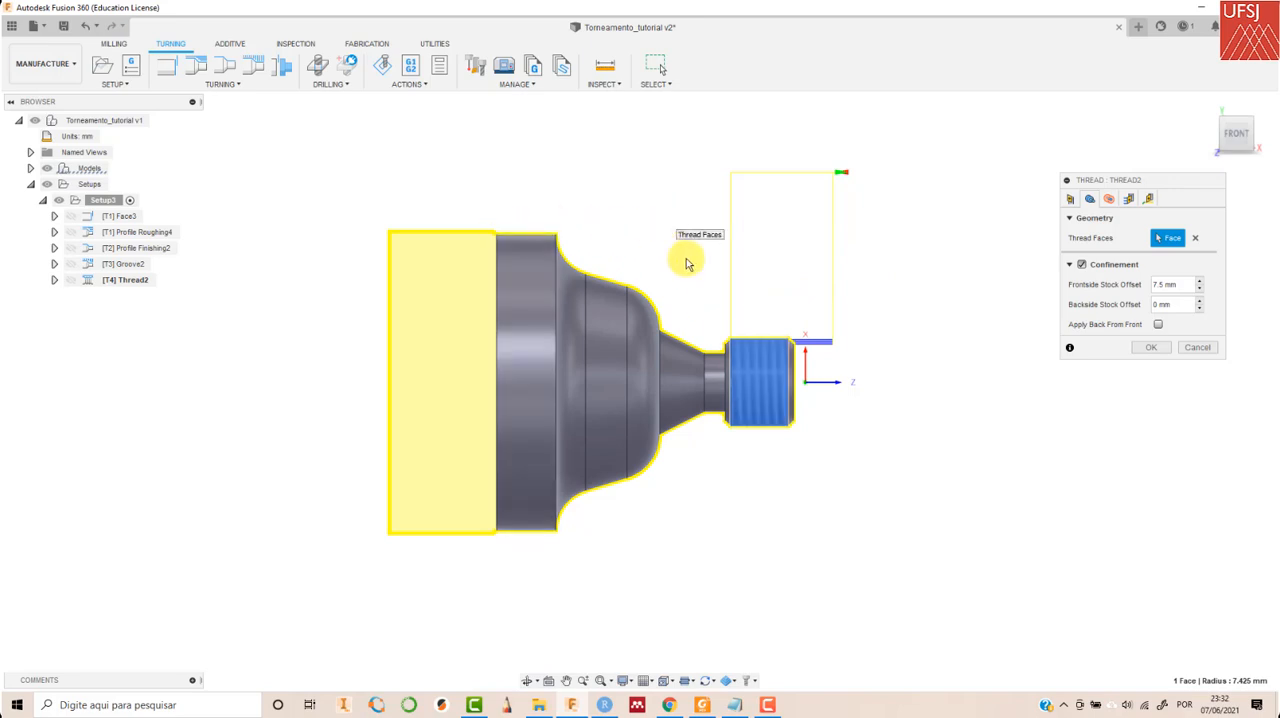
scroll(743, 357, up, 5)
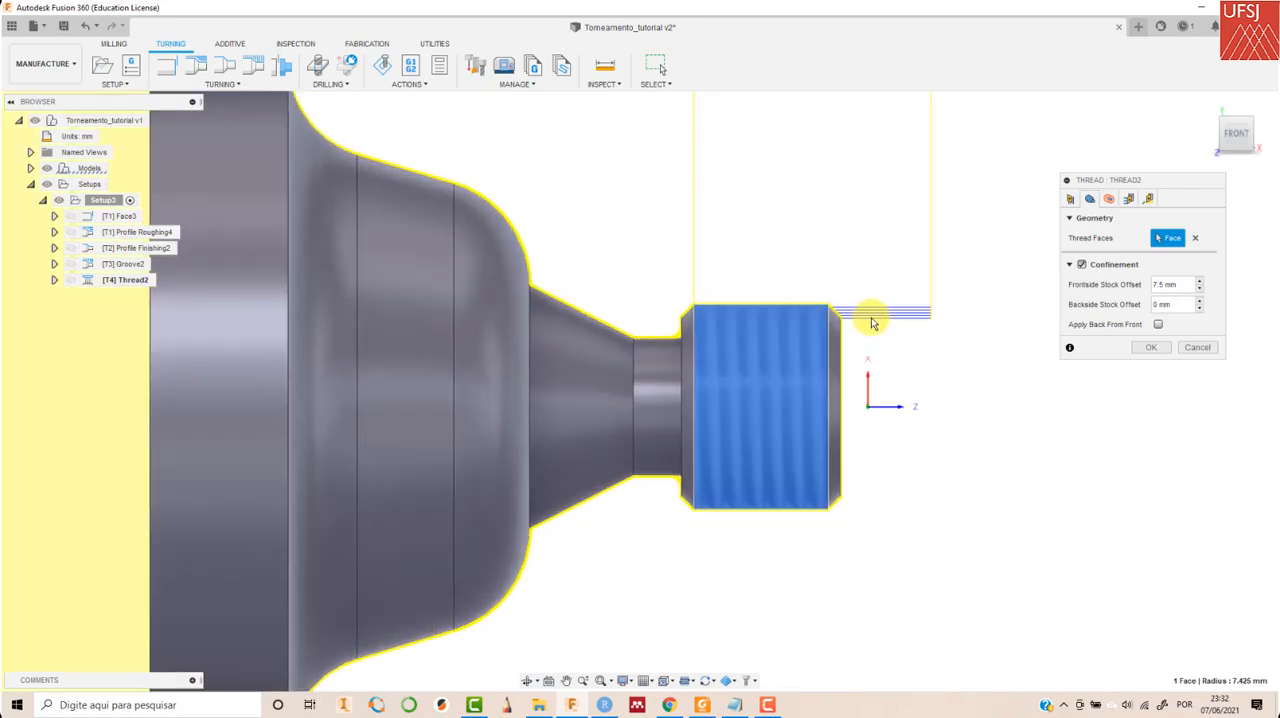
scroll(928, 325, up, 1)
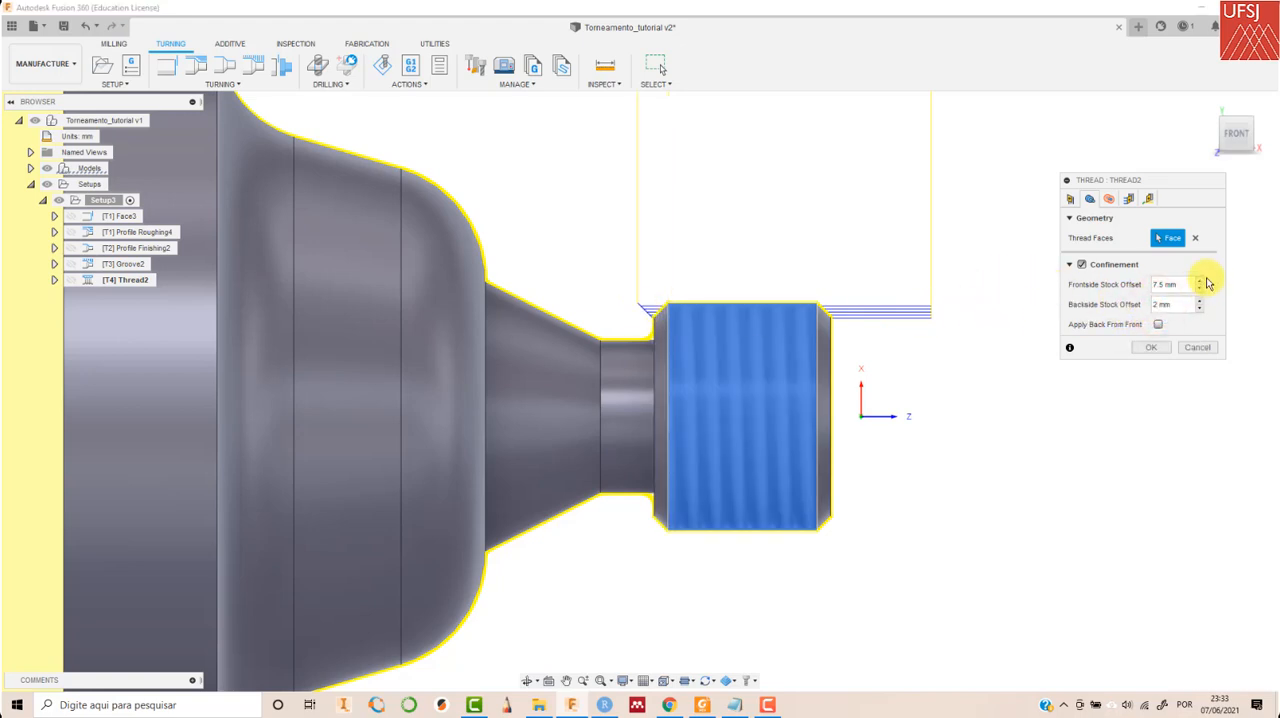
scroll(855, 320, down, 4)
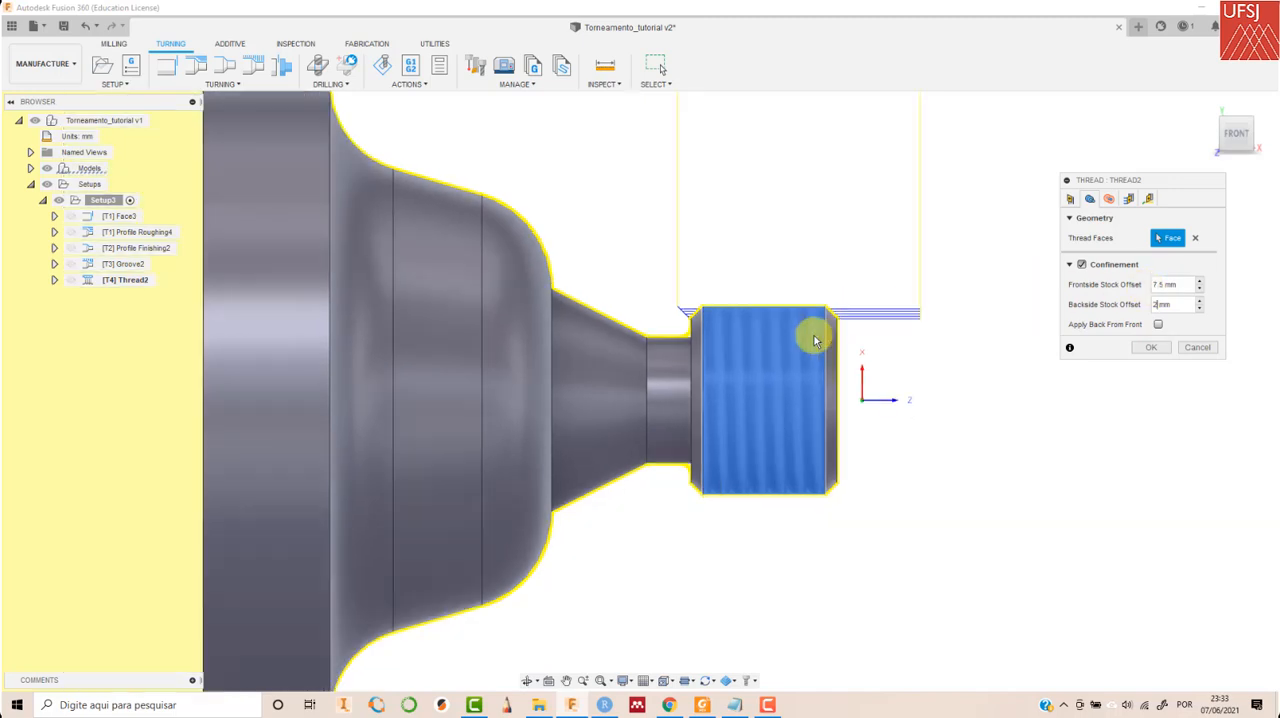
- Set the thread operation's clearance offset to 0 mm from Stock OD
click(1110, 198)
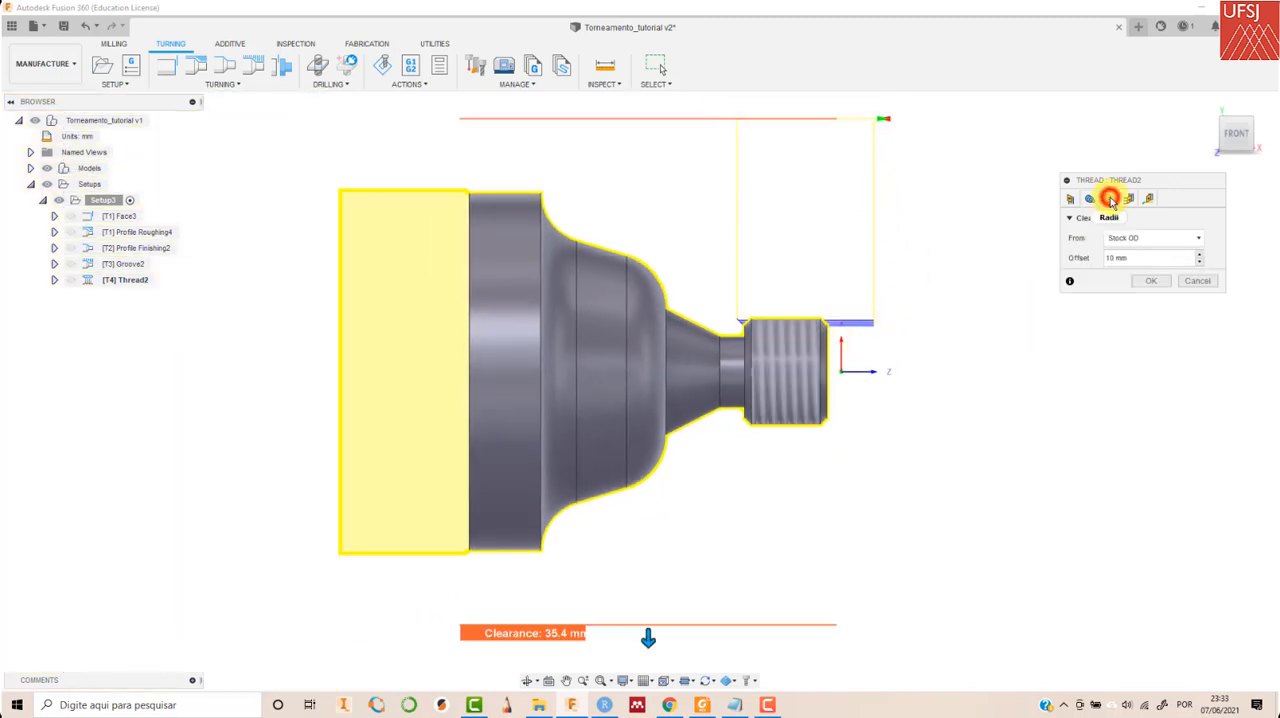
click(1158, 240)
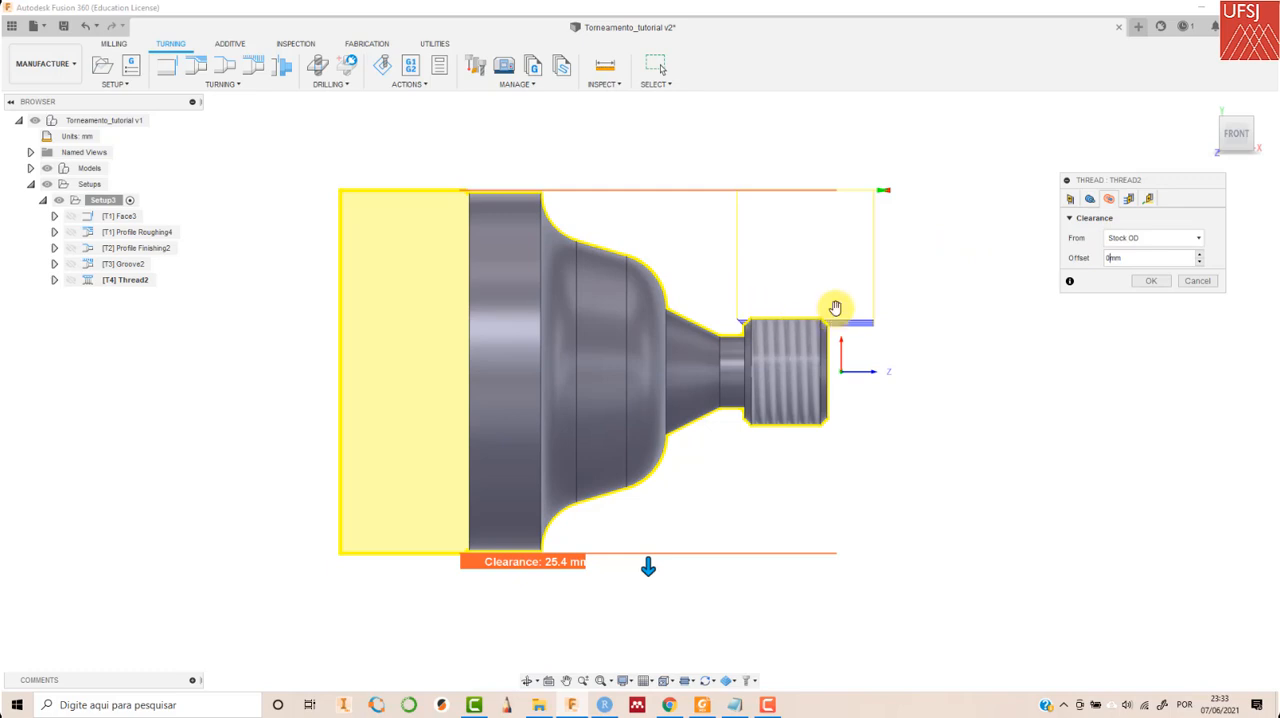
- Review the thread depth, number of stepdowns and thread pitch against the previewed passes, and accept the thread operation
click(1128, 199)
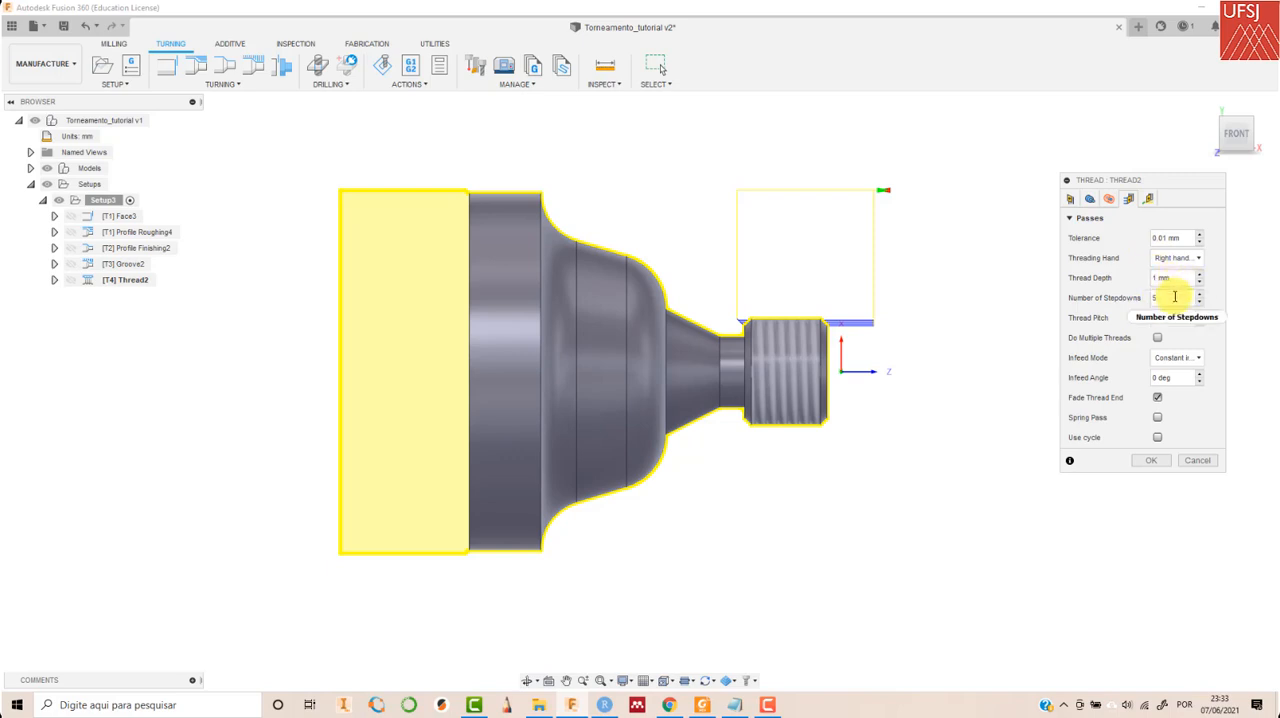
drag(1153, 297, 1148, 297)
scroll(823, 325, down, 3)
scroll(834, 326, up, 9)
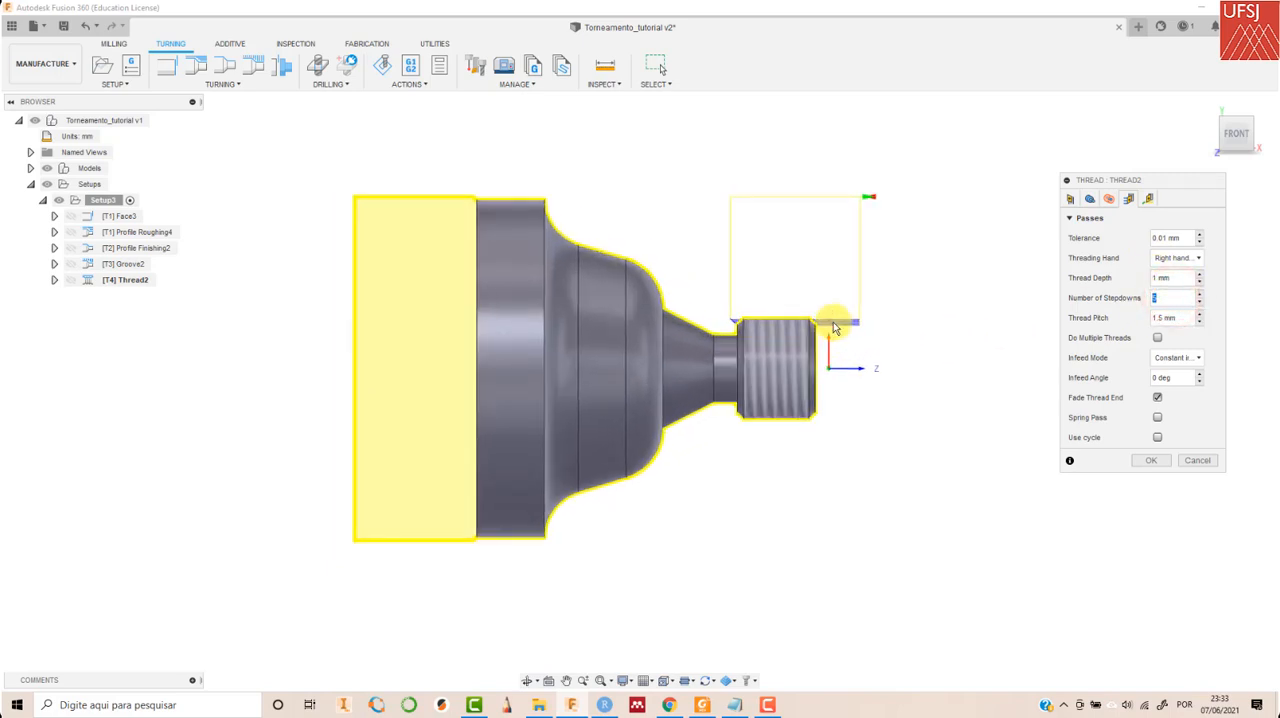
scroll(820, 340, up, 2)
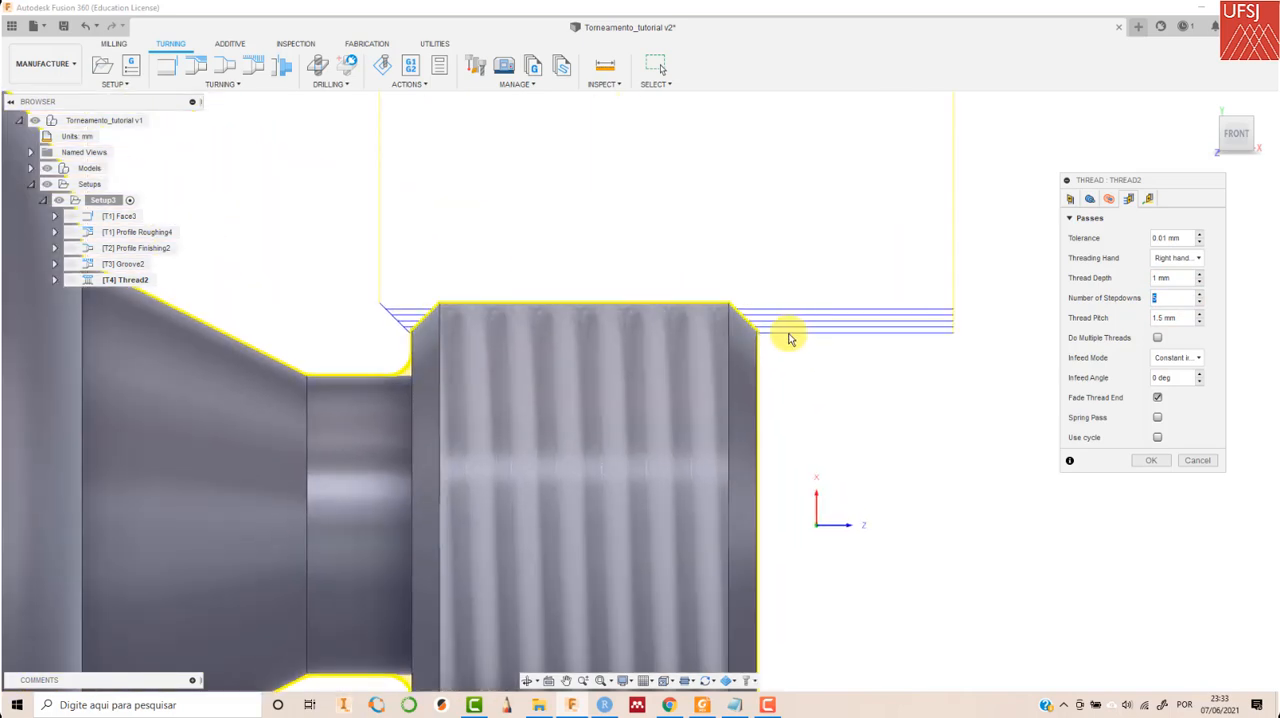
scroll(788, 340, down, 4)
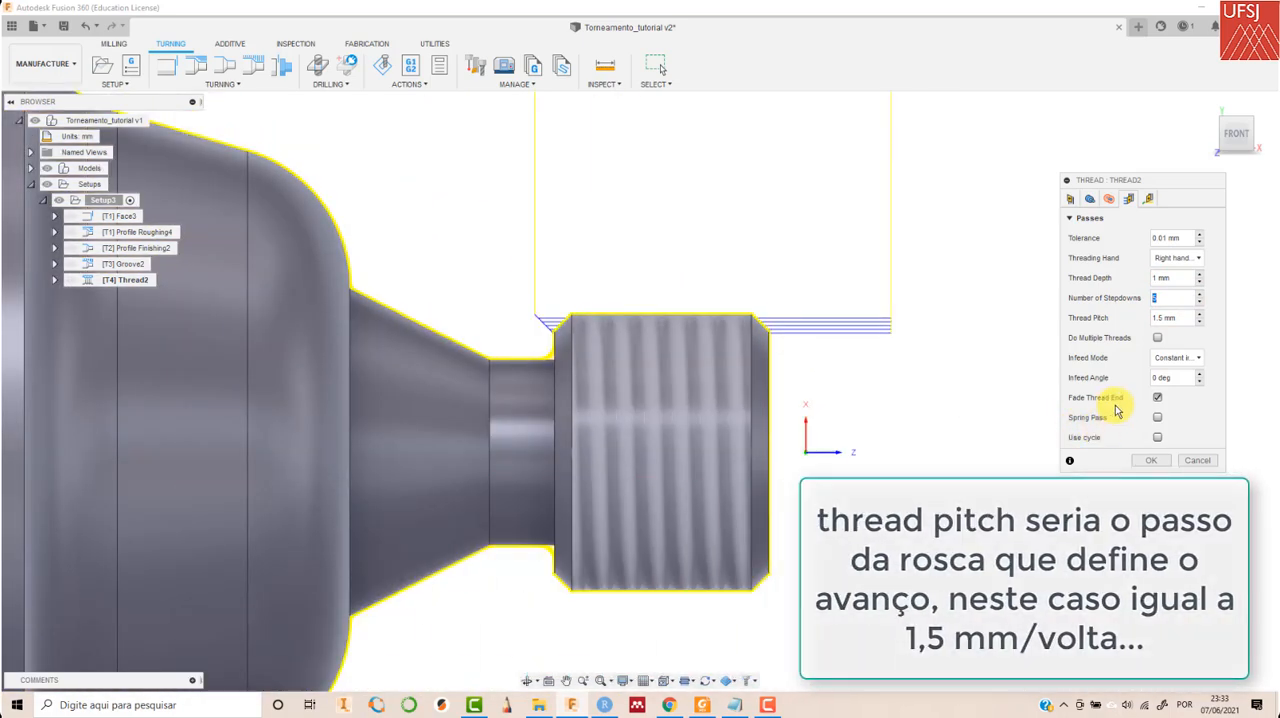
click(1151, 461)
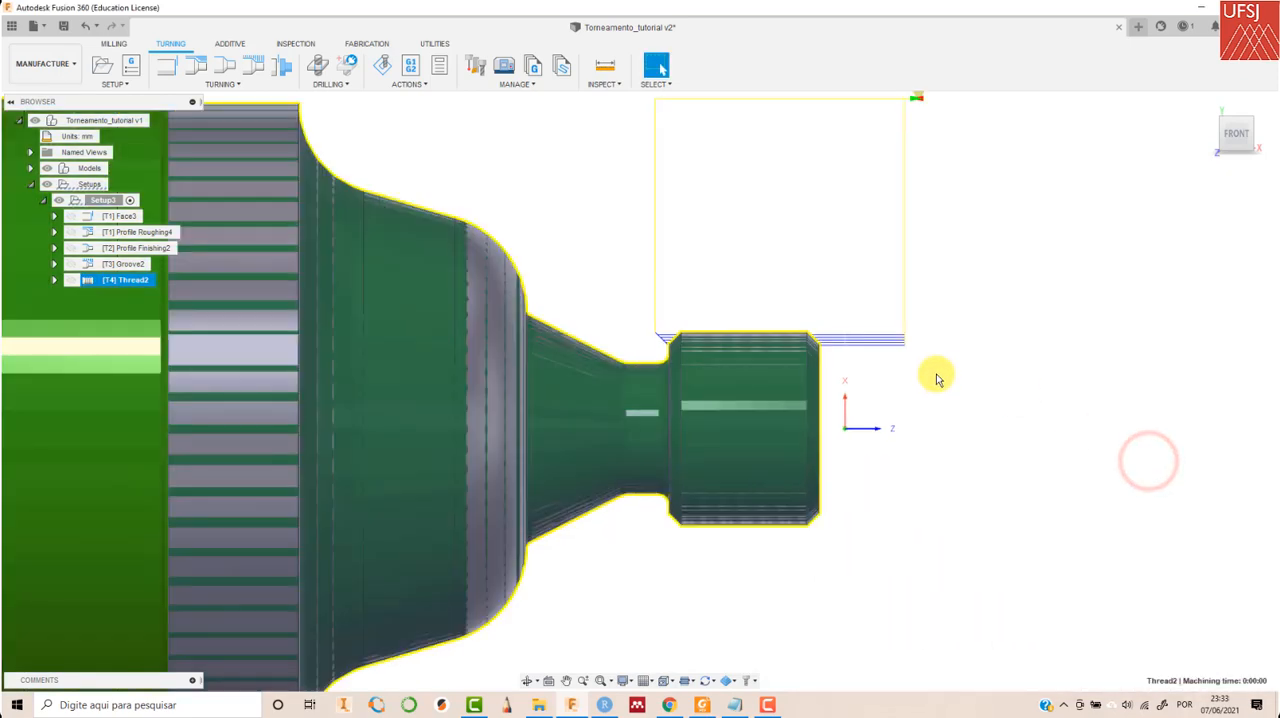
scroll(935, 378, down, 5)
click(758, 190)
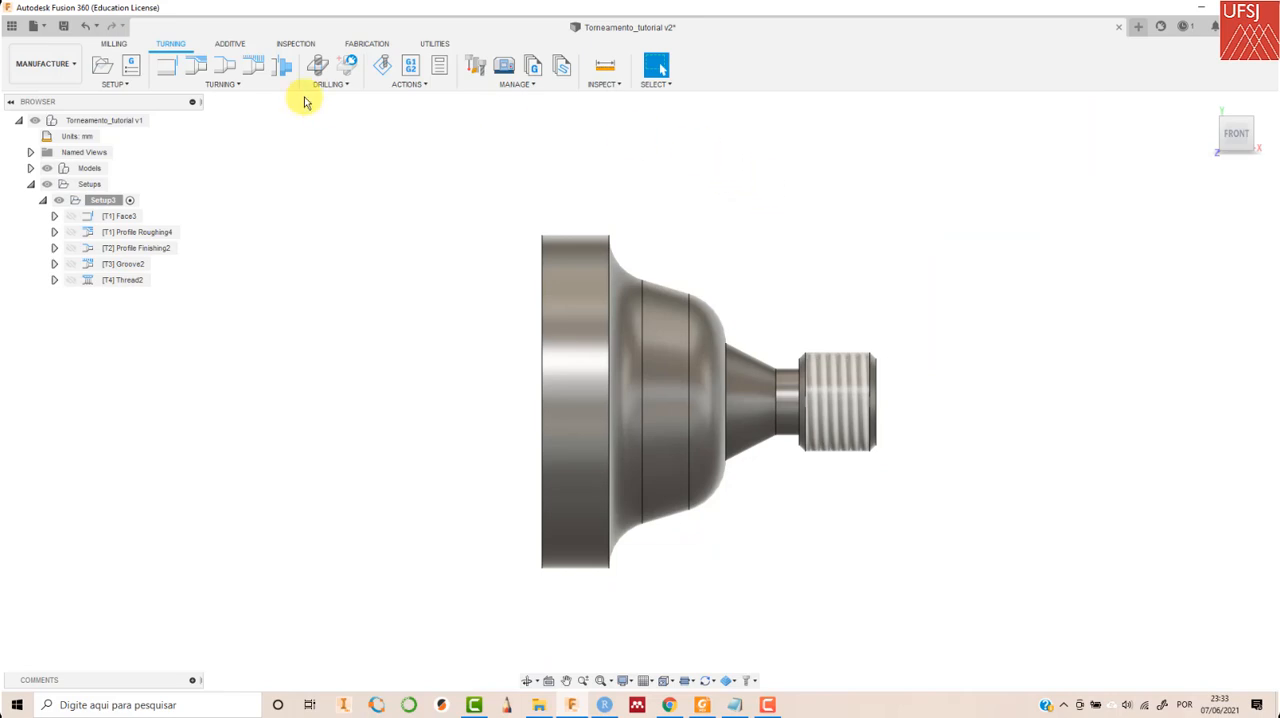
- Create a Turning Part operation with tool #3, cutting at the model back with 0 mm offset and default radii and passes
click(228, 84)
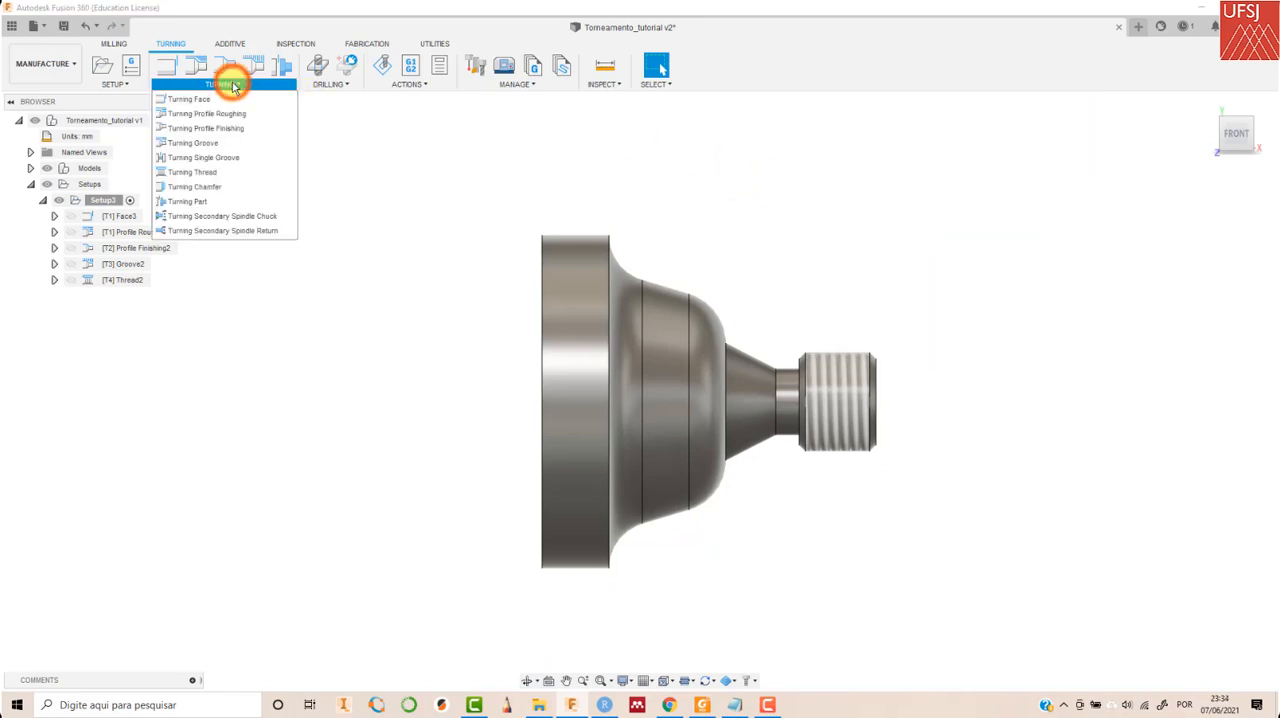
click(237, 203)
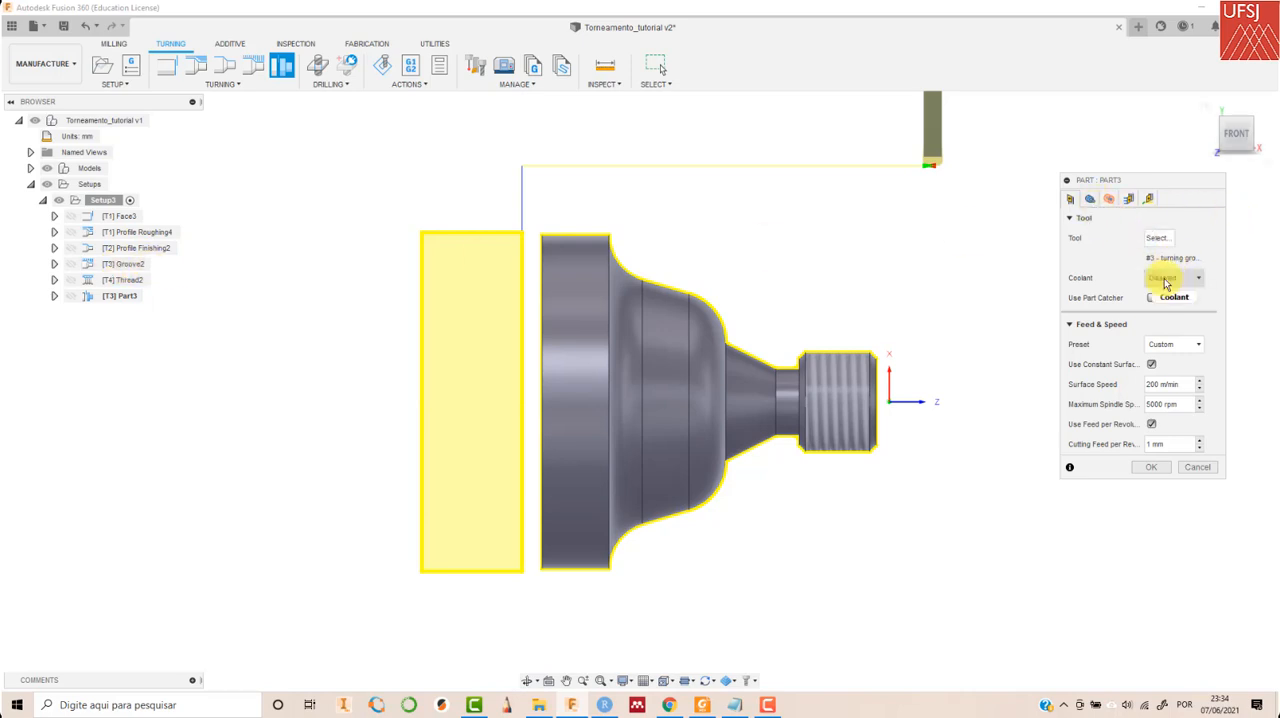
click(1091, 199)
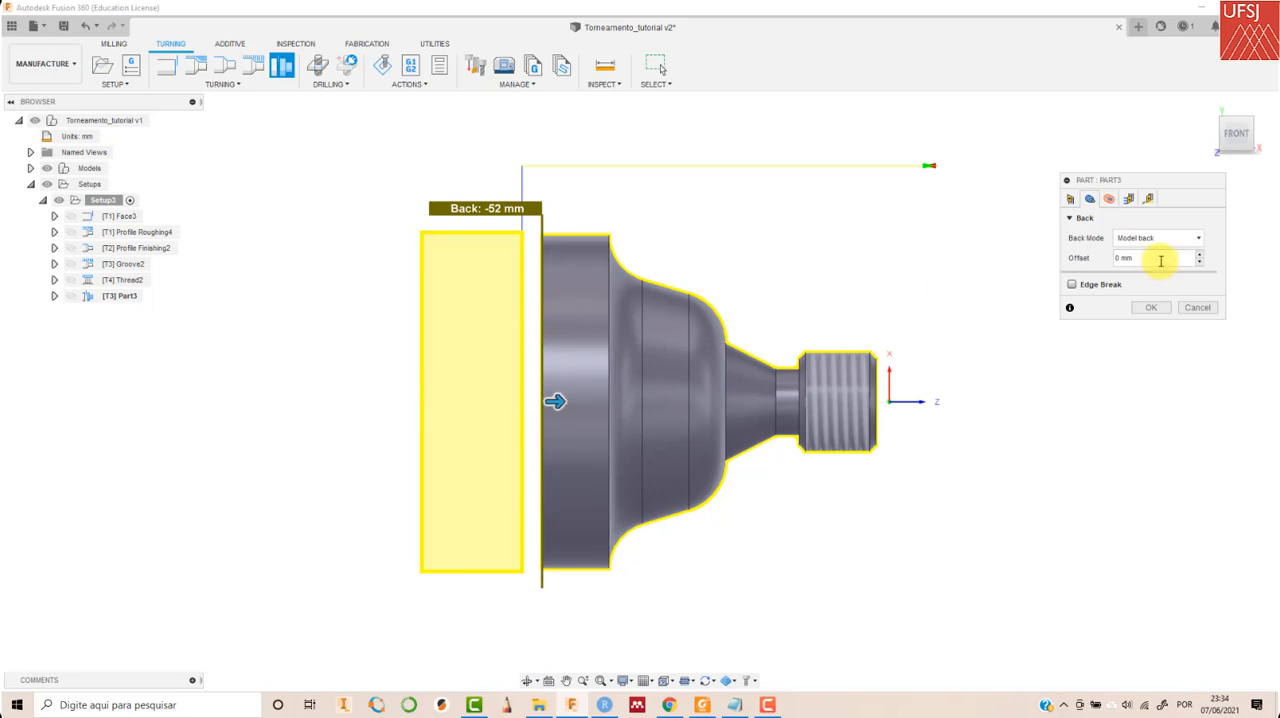
click(1109, 199)
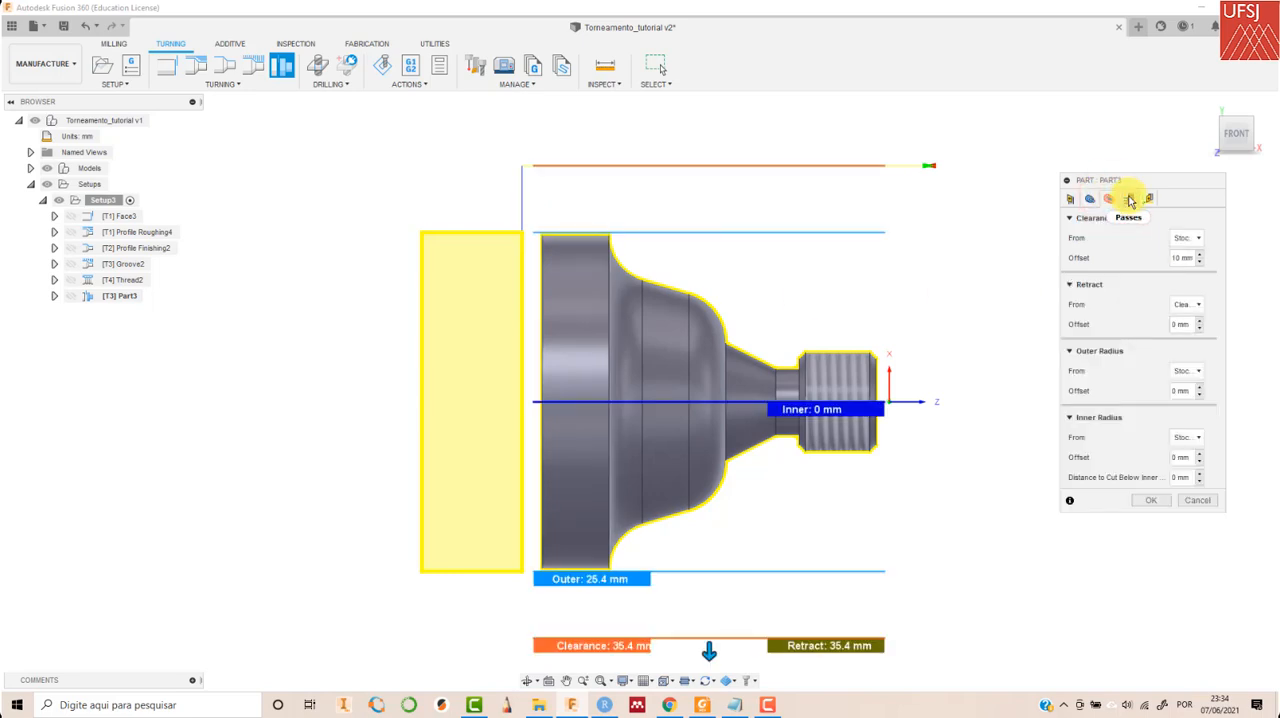
click(1130, 199)
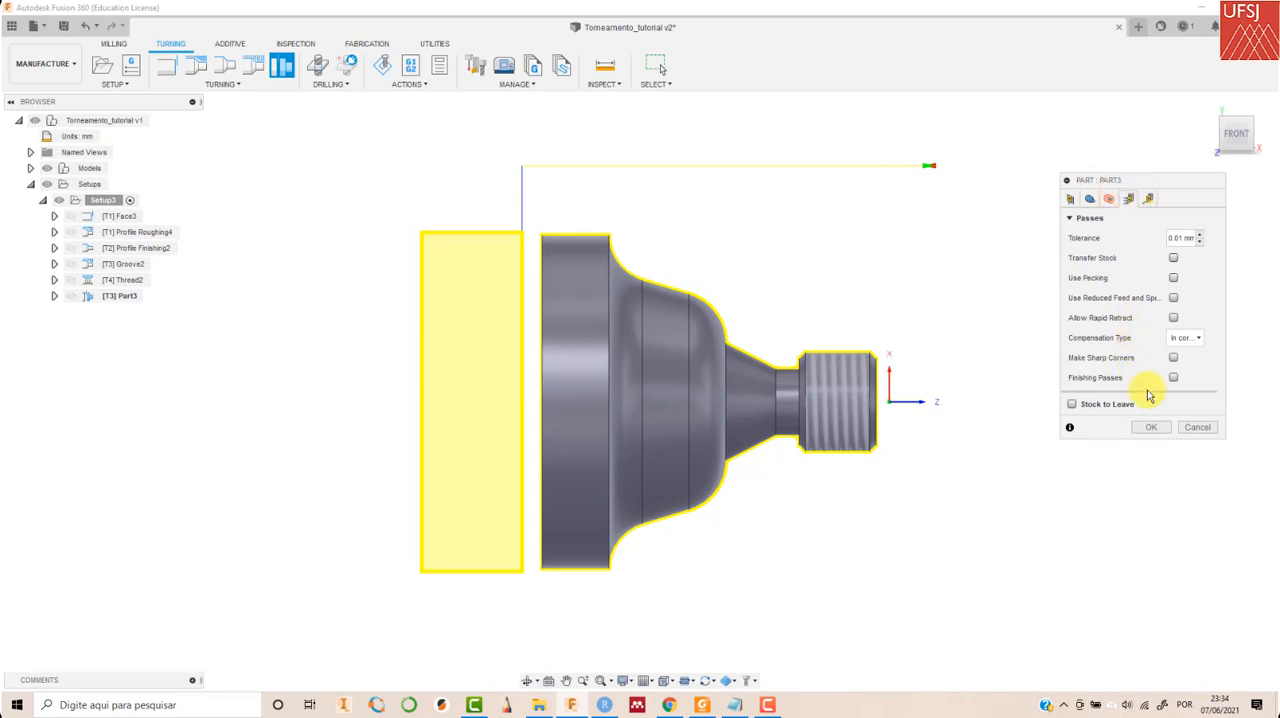
click(1157, 427)
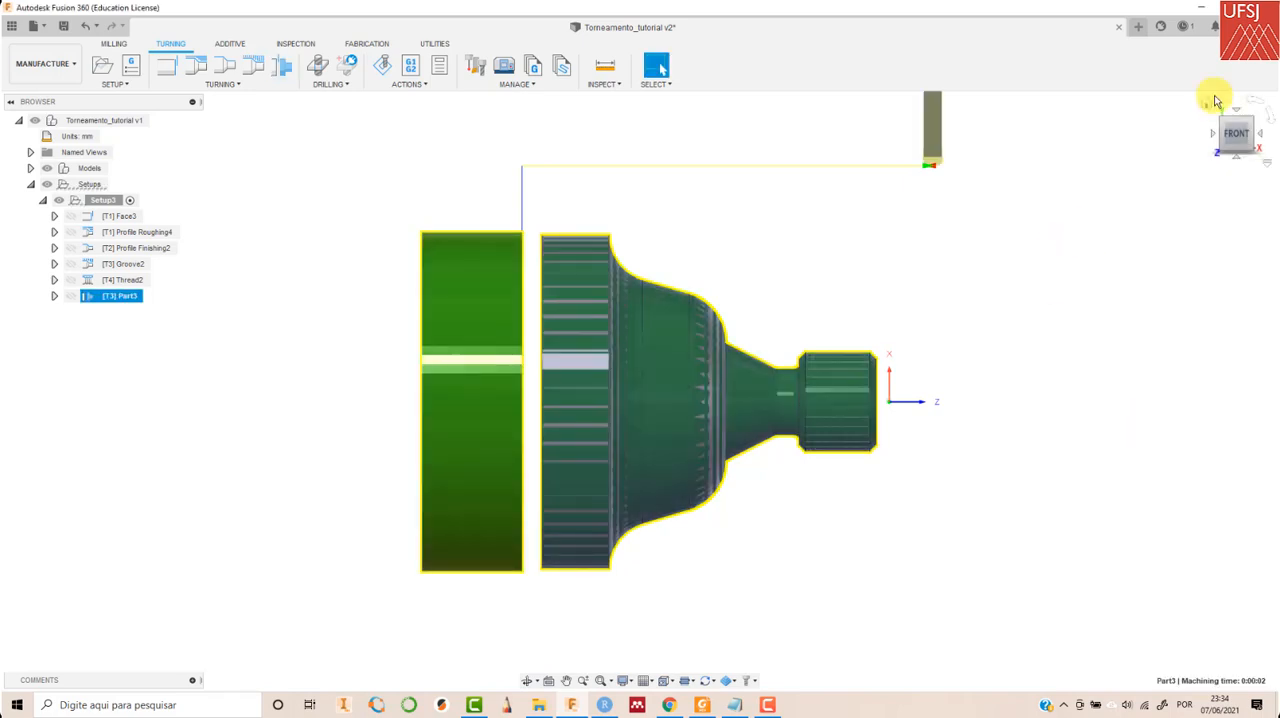
- Select the whole Setup3 and start the toolpath simulation of all its operations
click(1206, 106)
middle_drag(282, 173, 314, 201)
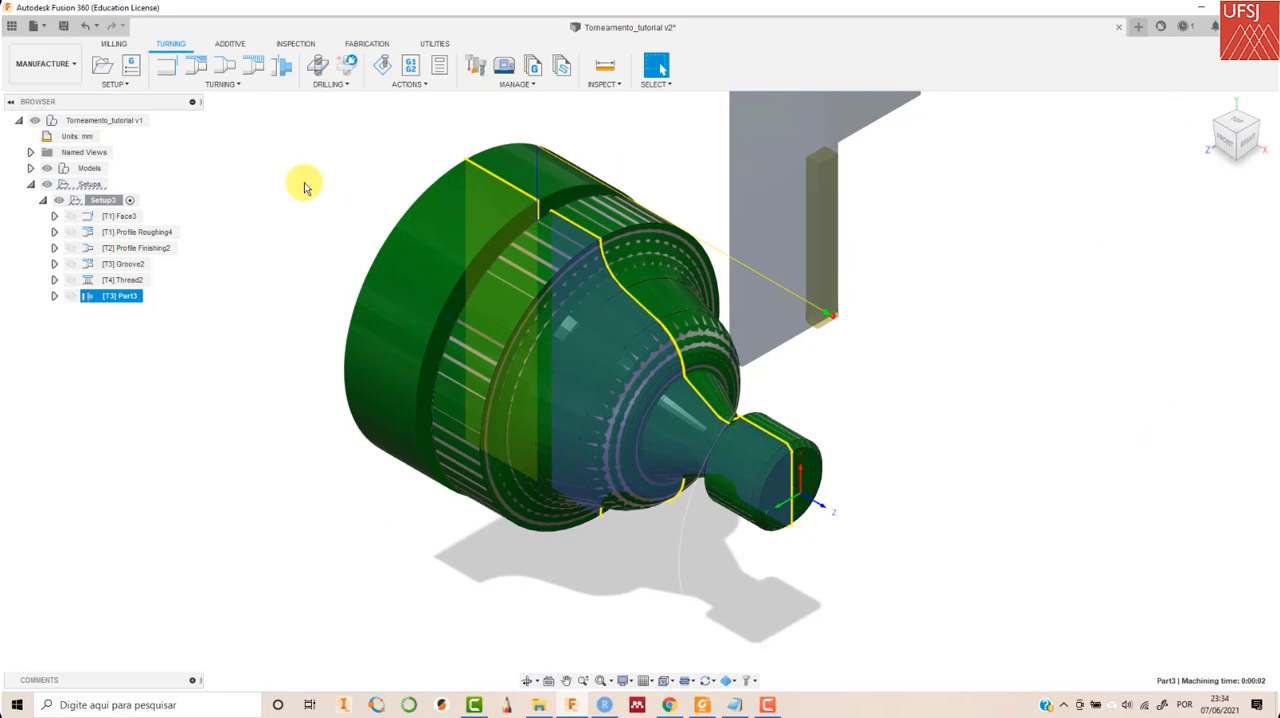
click(103, 200)
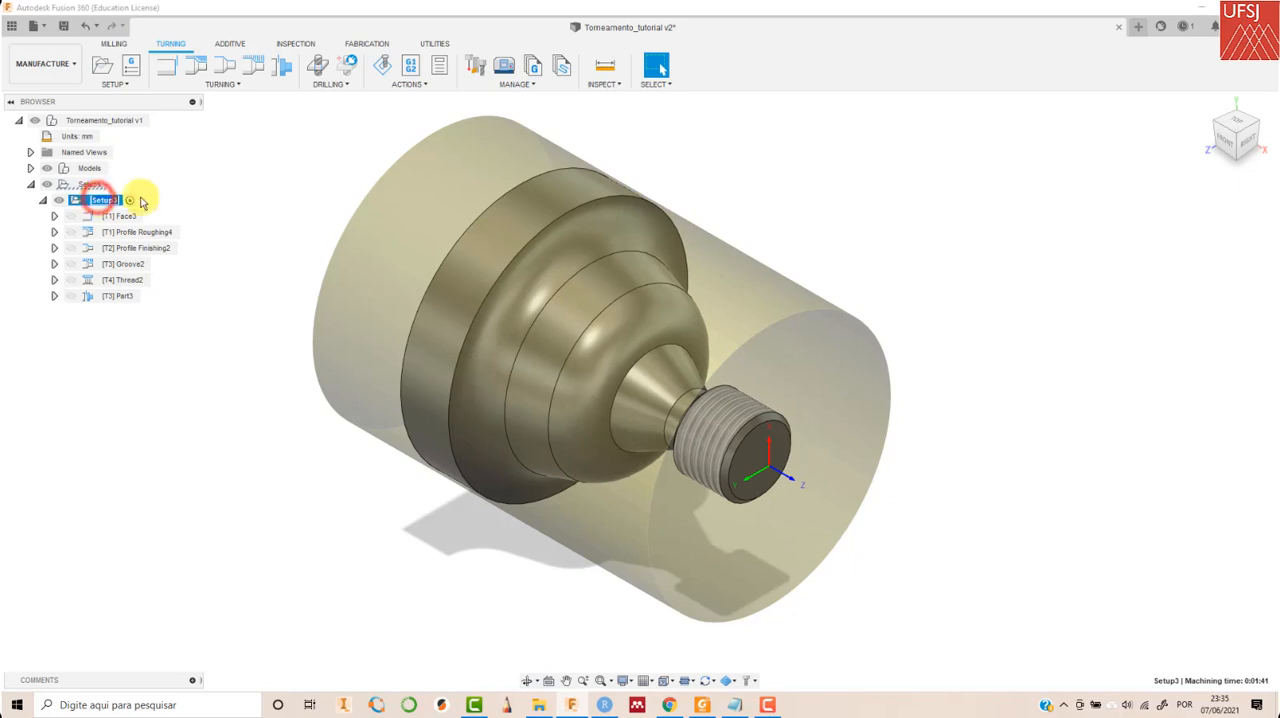
click(180, 186)
click(114, 199)
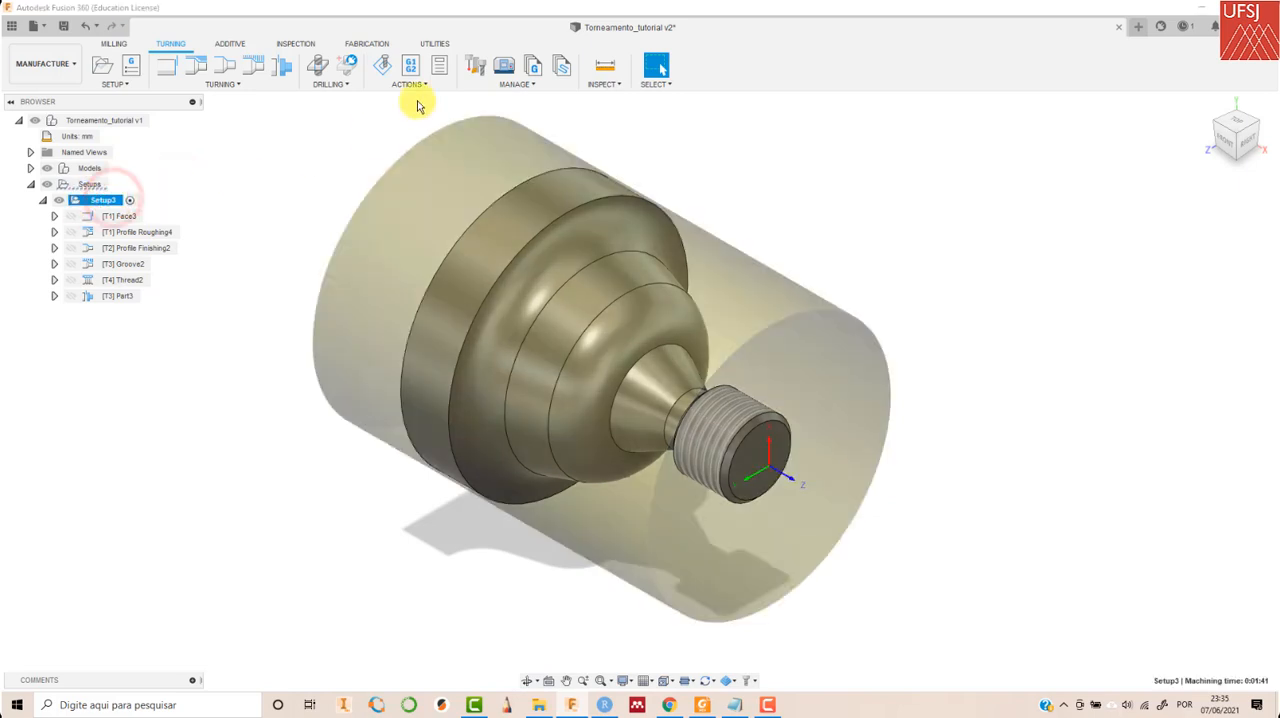
click(382, 66)
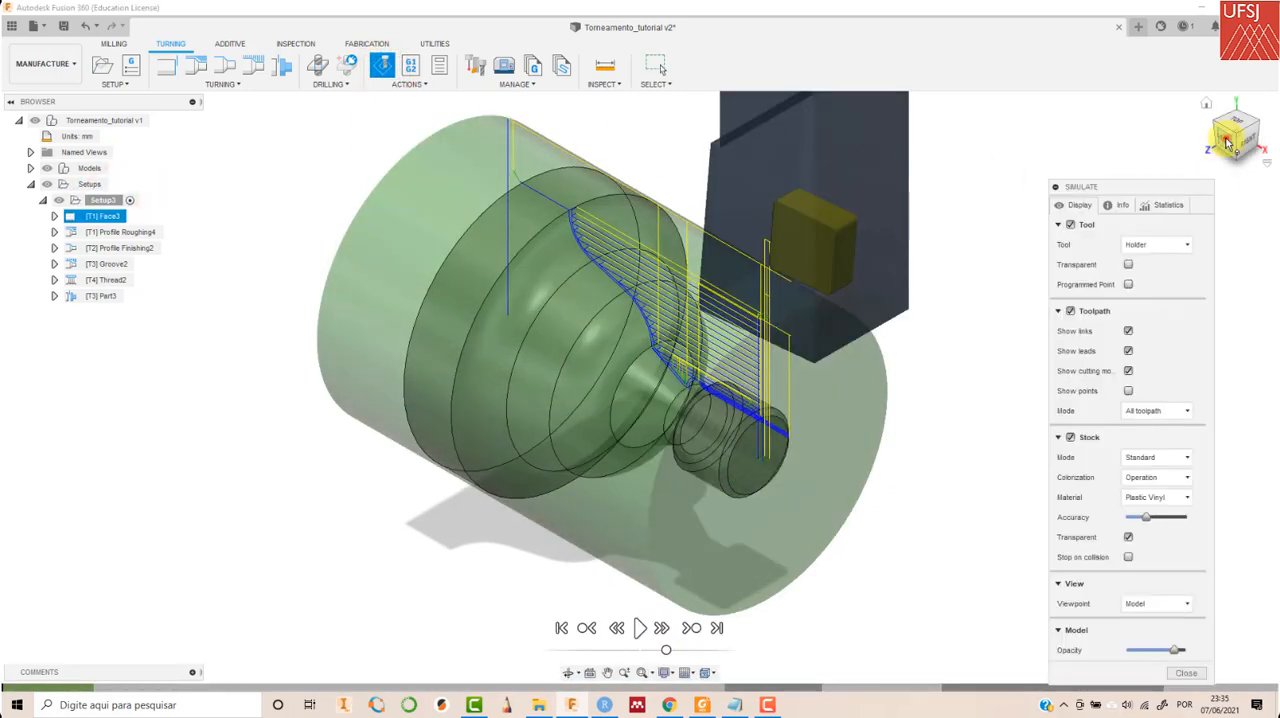
- Play the machining simulation in the front view through the part-off operation, and close the simulation
click(1228, 143)
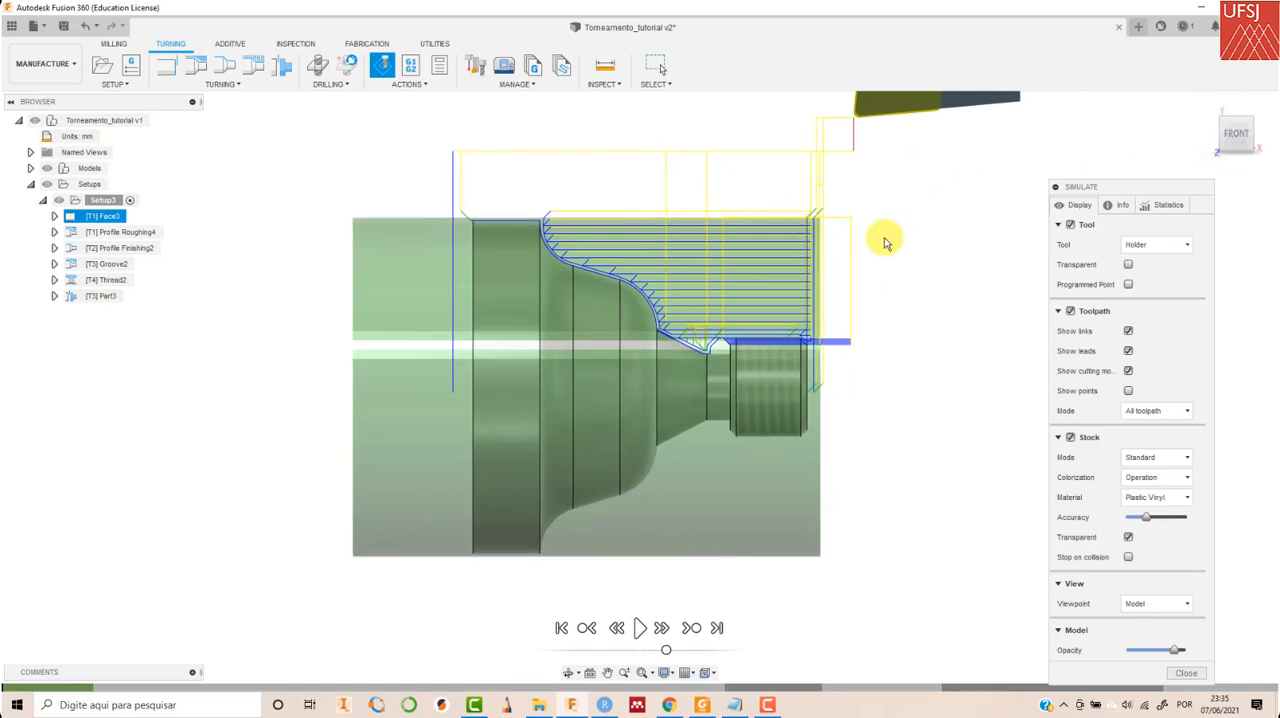
click(1205, 103)
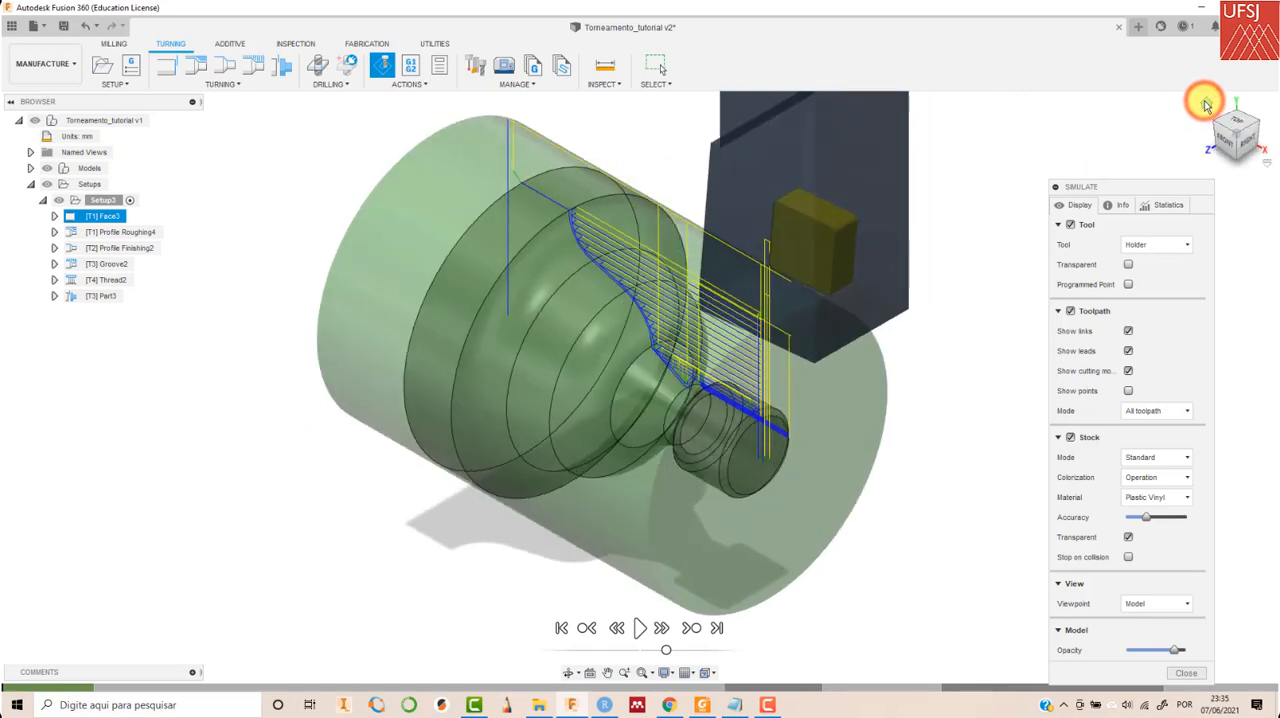
click(1228, 143)
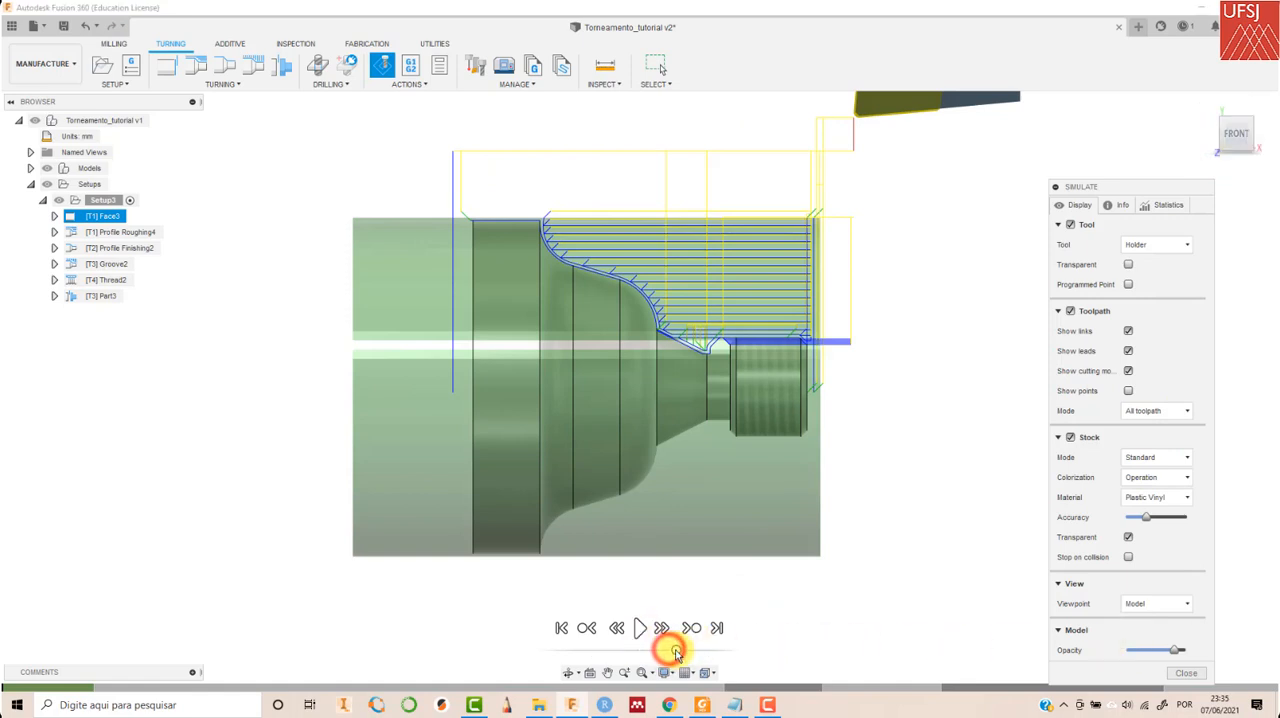
click(642, 627)
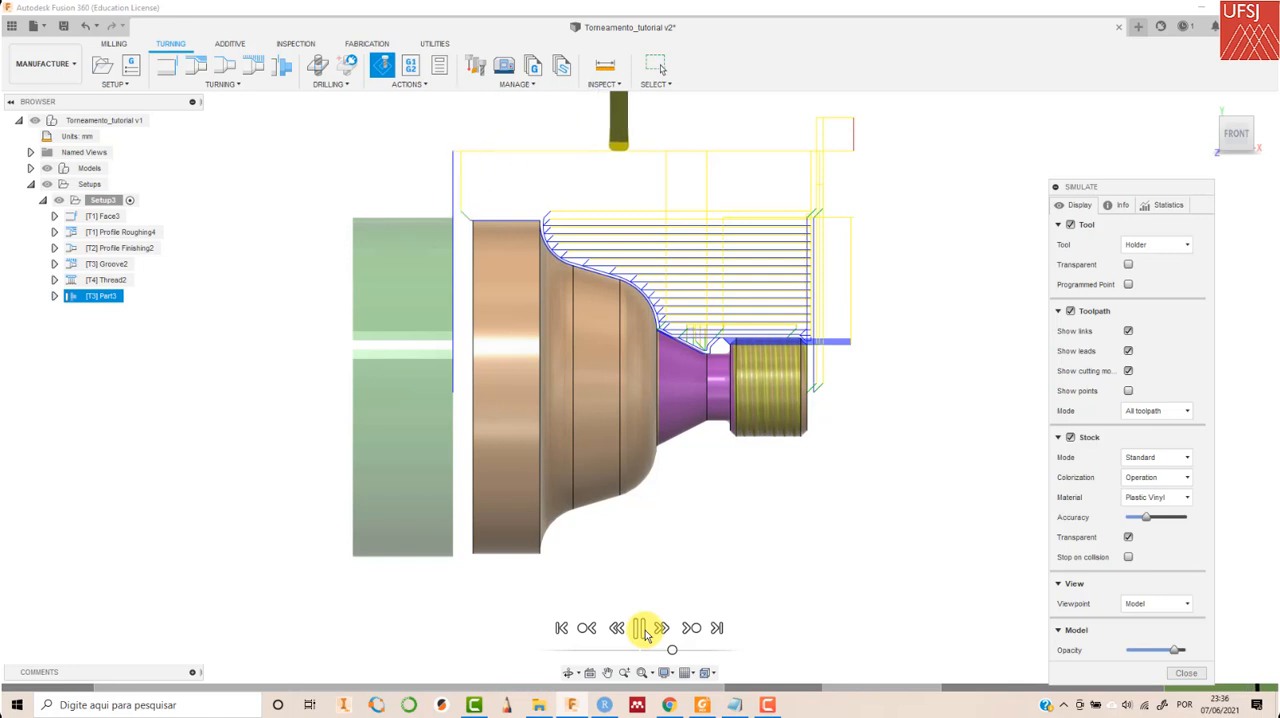
click(641, 628)
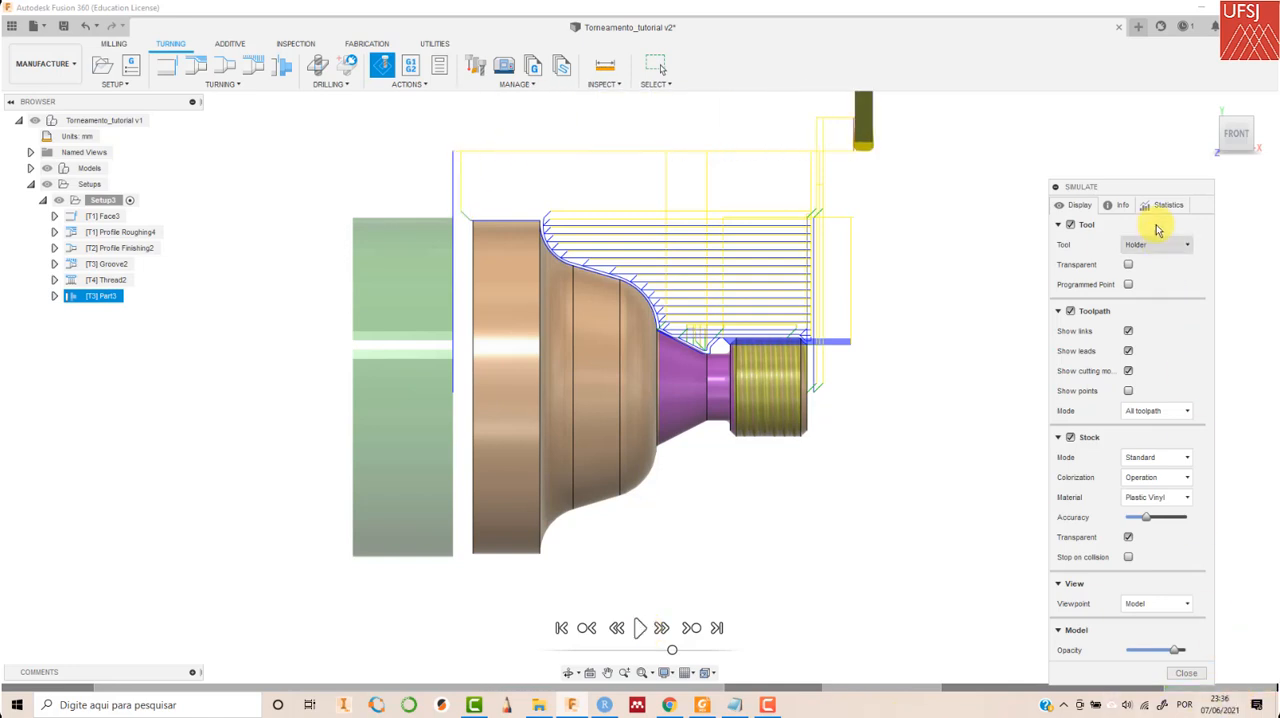
drag(1152, 188, 1146, 150)
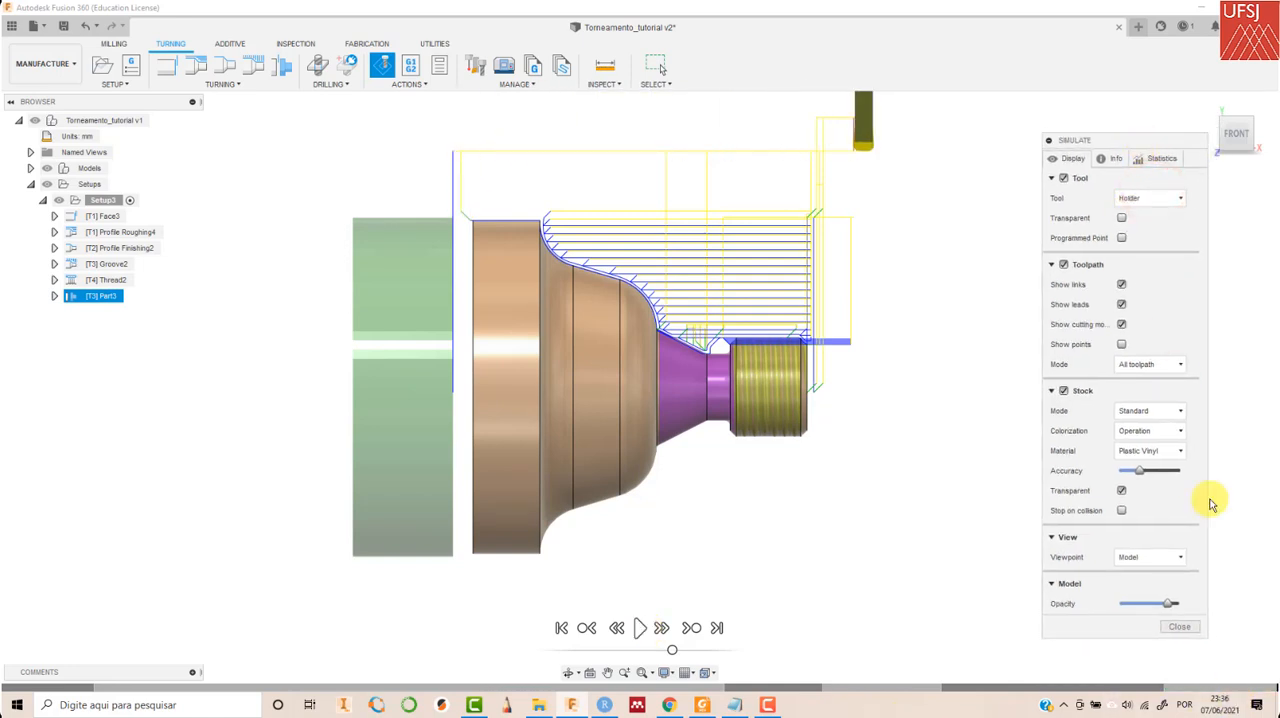
click(1184, 628)
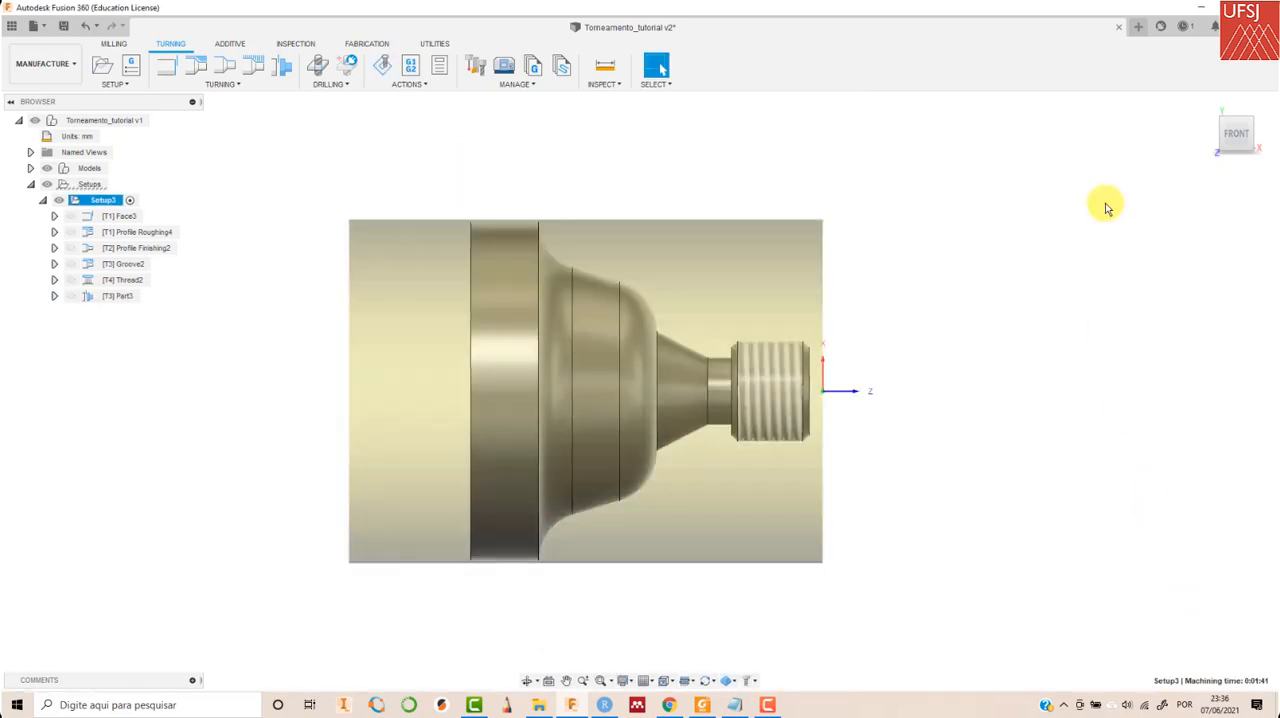
click(228, 86)
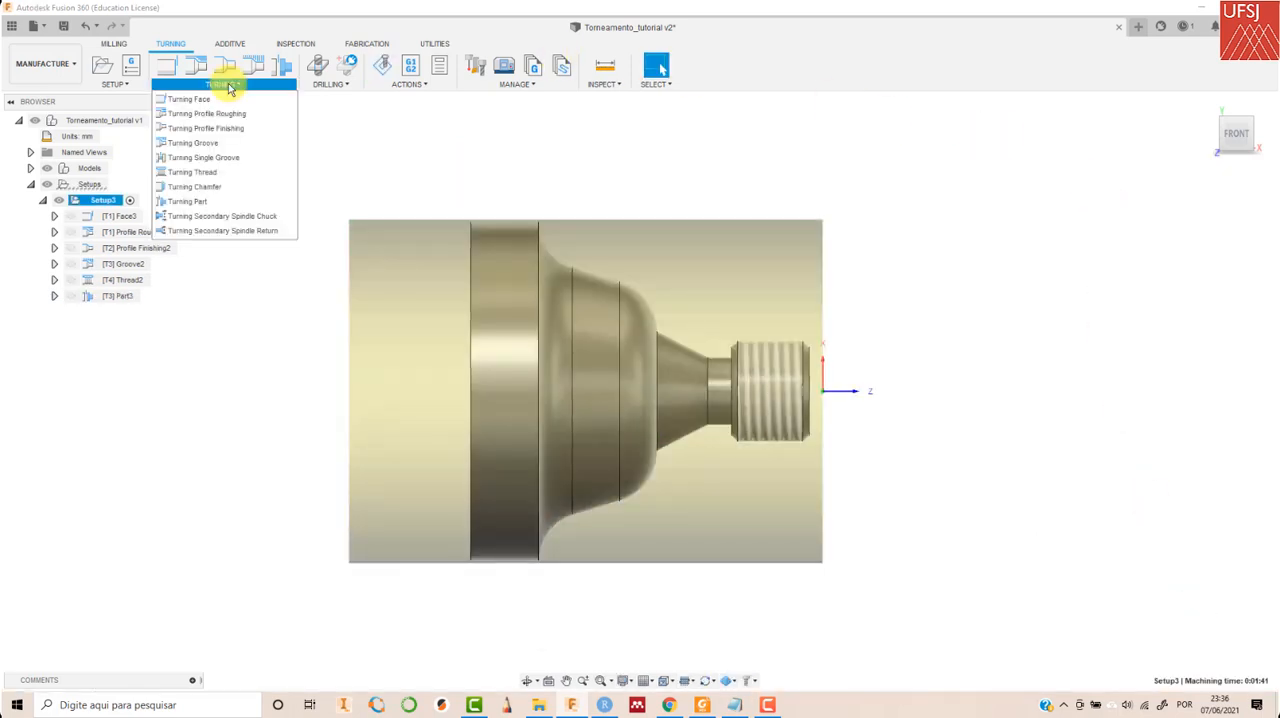
click(228, 82)
click(1171, 149)
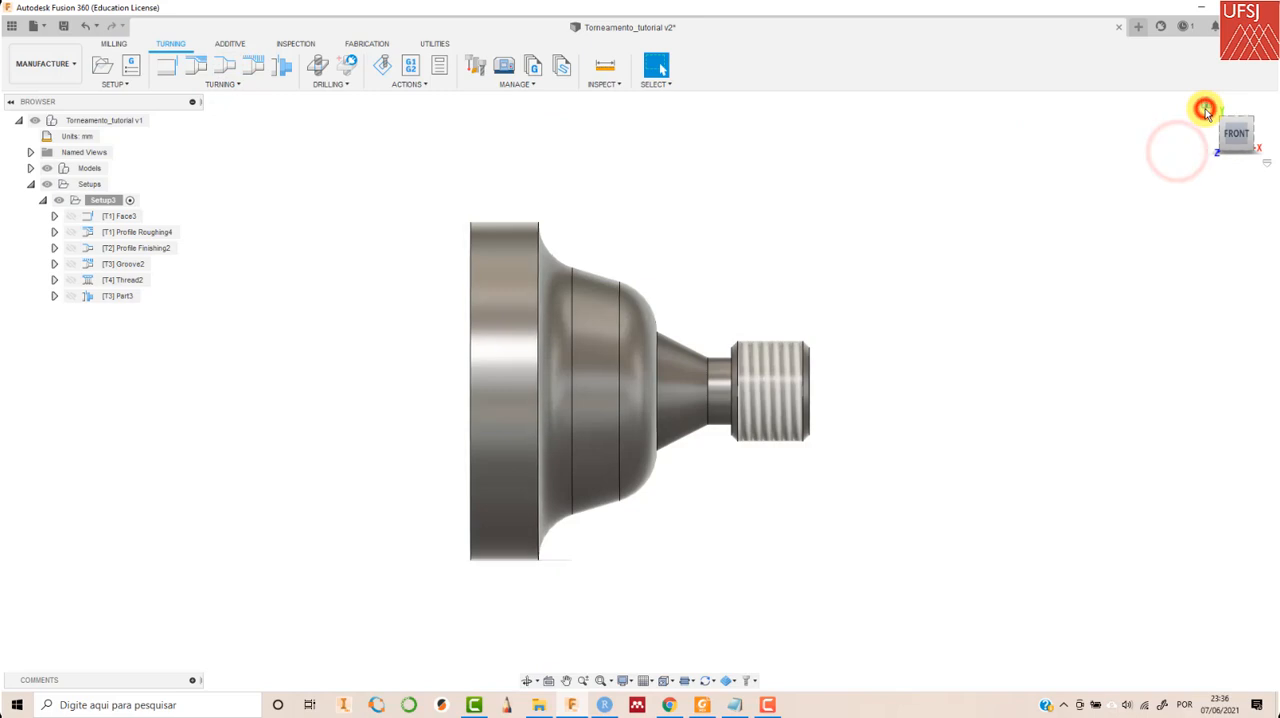
click(1205, 109)
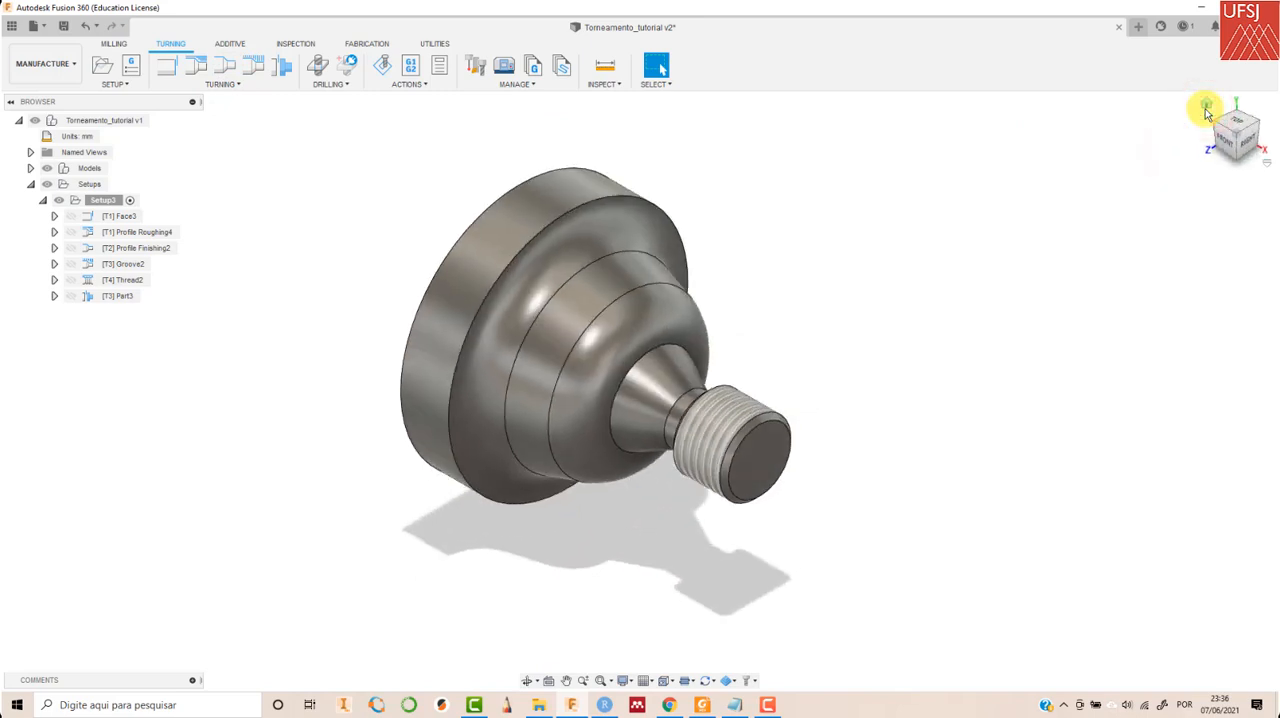